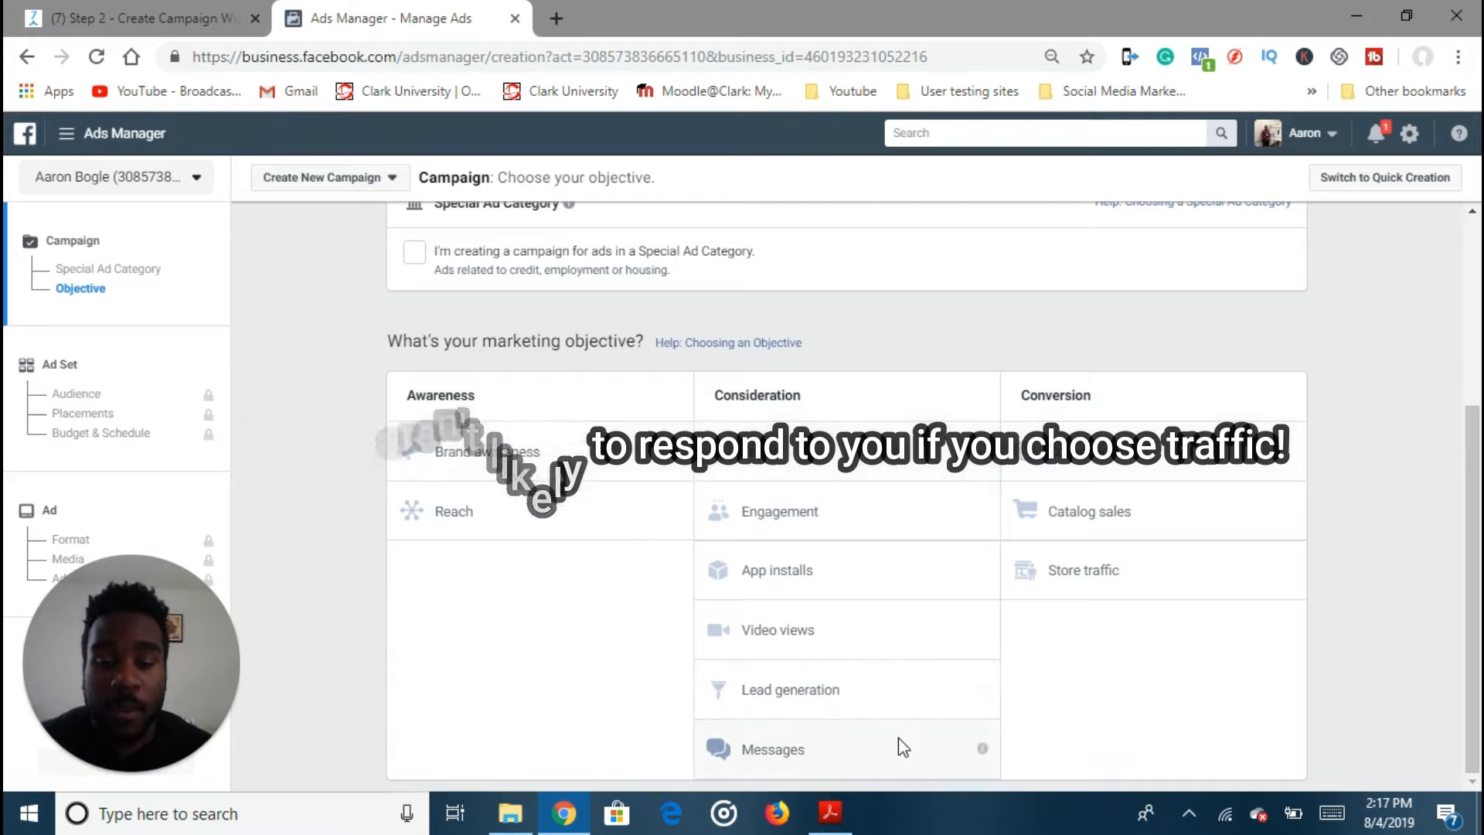
Switch to ManyChat and set the new ad campaign's name to test.
{"action": "left_click", "coordinate": [207, 23]}
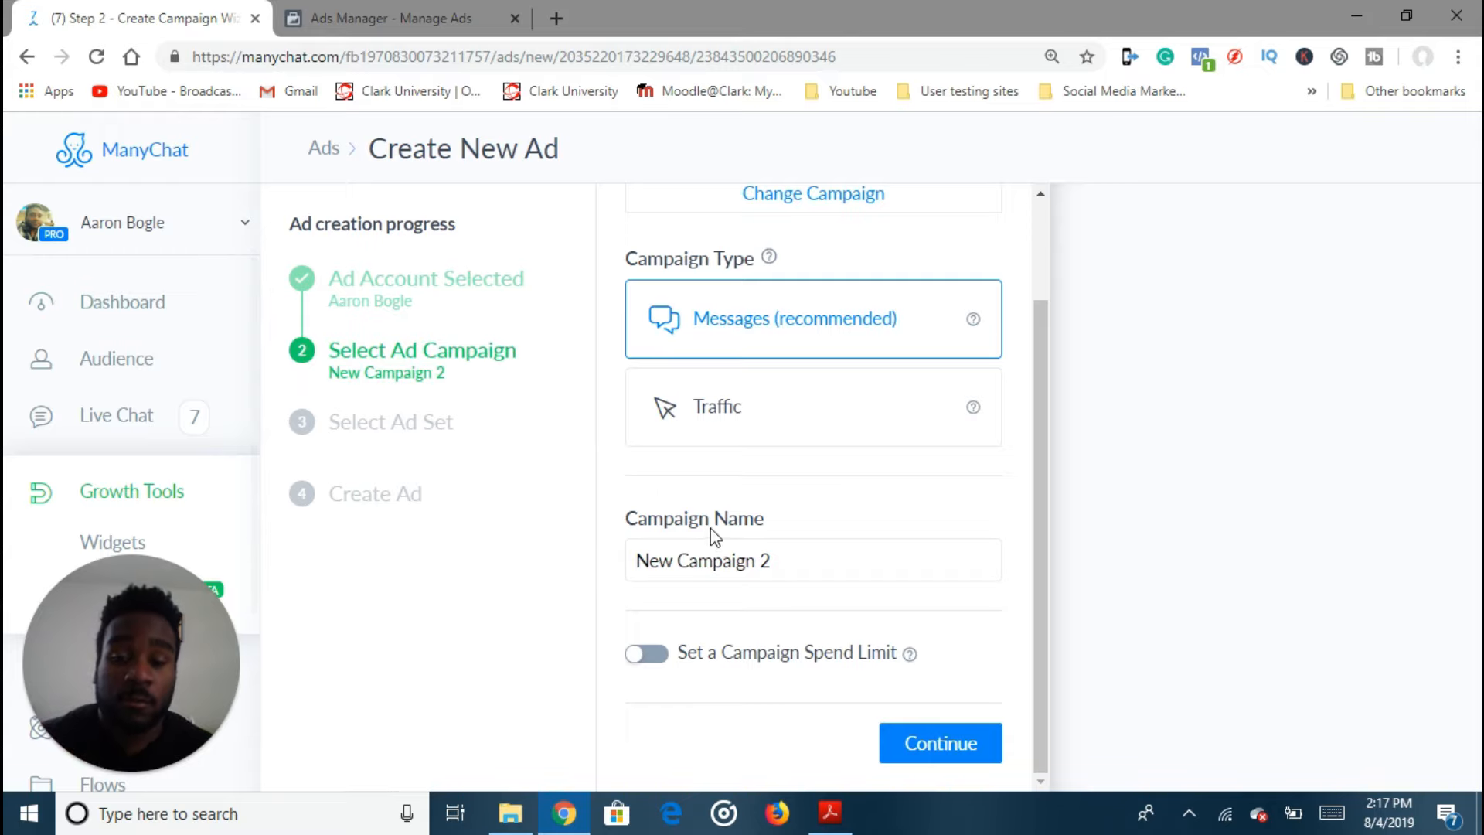
{"action": "triple_click", "coordinate": [826, 561]}
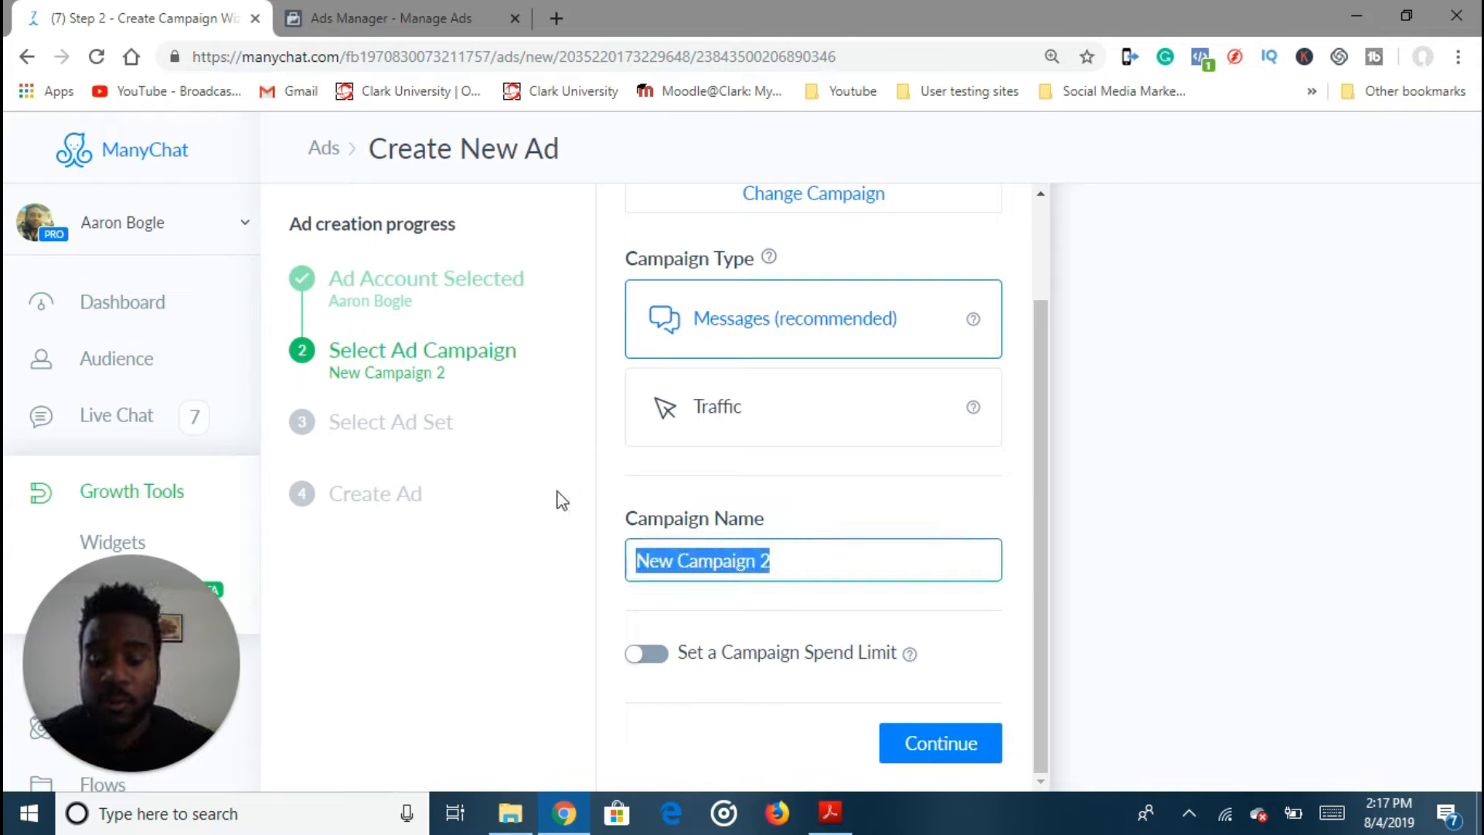
{"action": "type", "text": "test"}
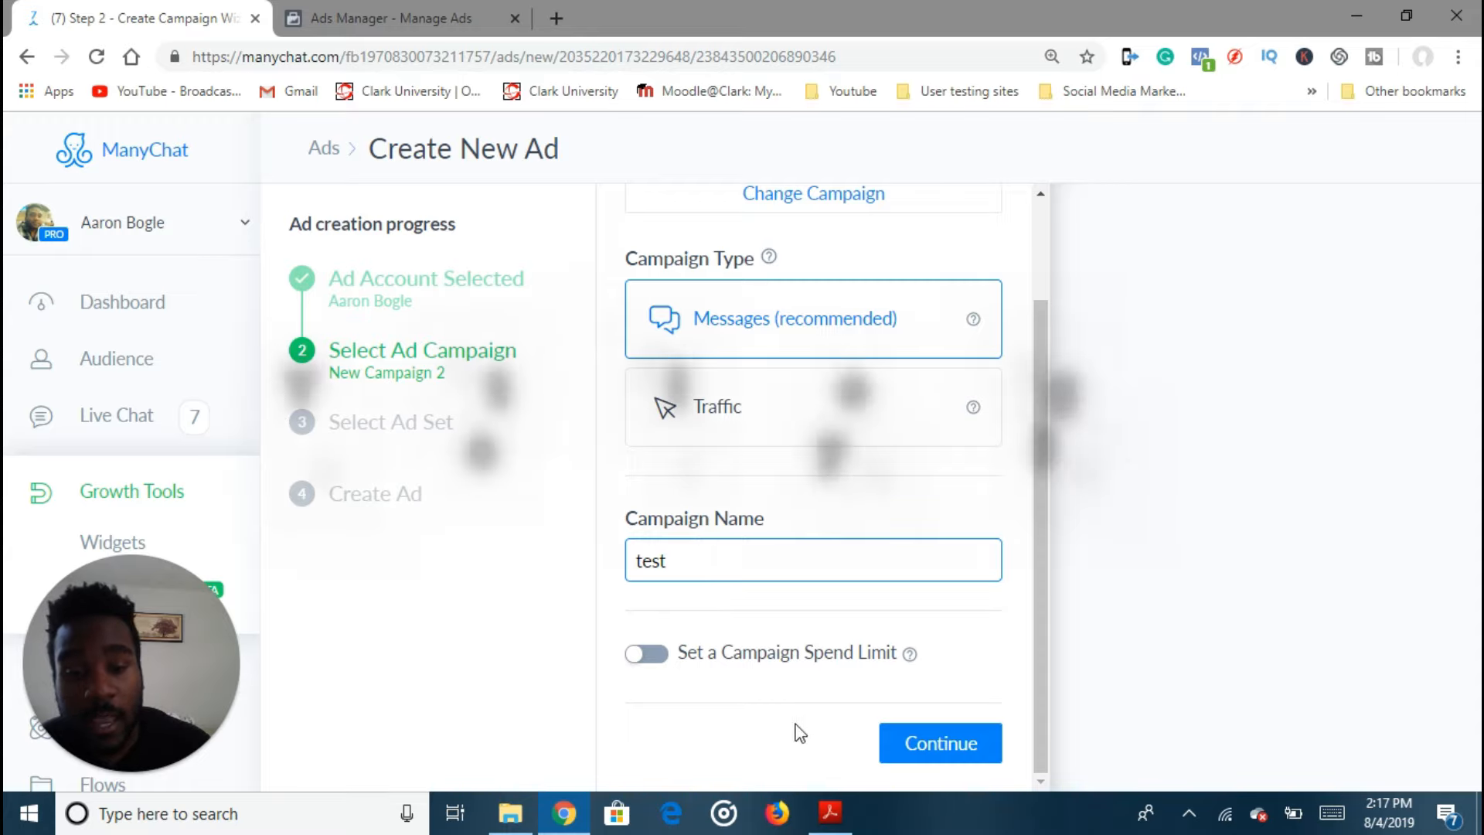
Try out the campaign spend limit option with its USD amount field and switch it off again.
{"action": "mouse_move", "coordinate": [911, 655]}
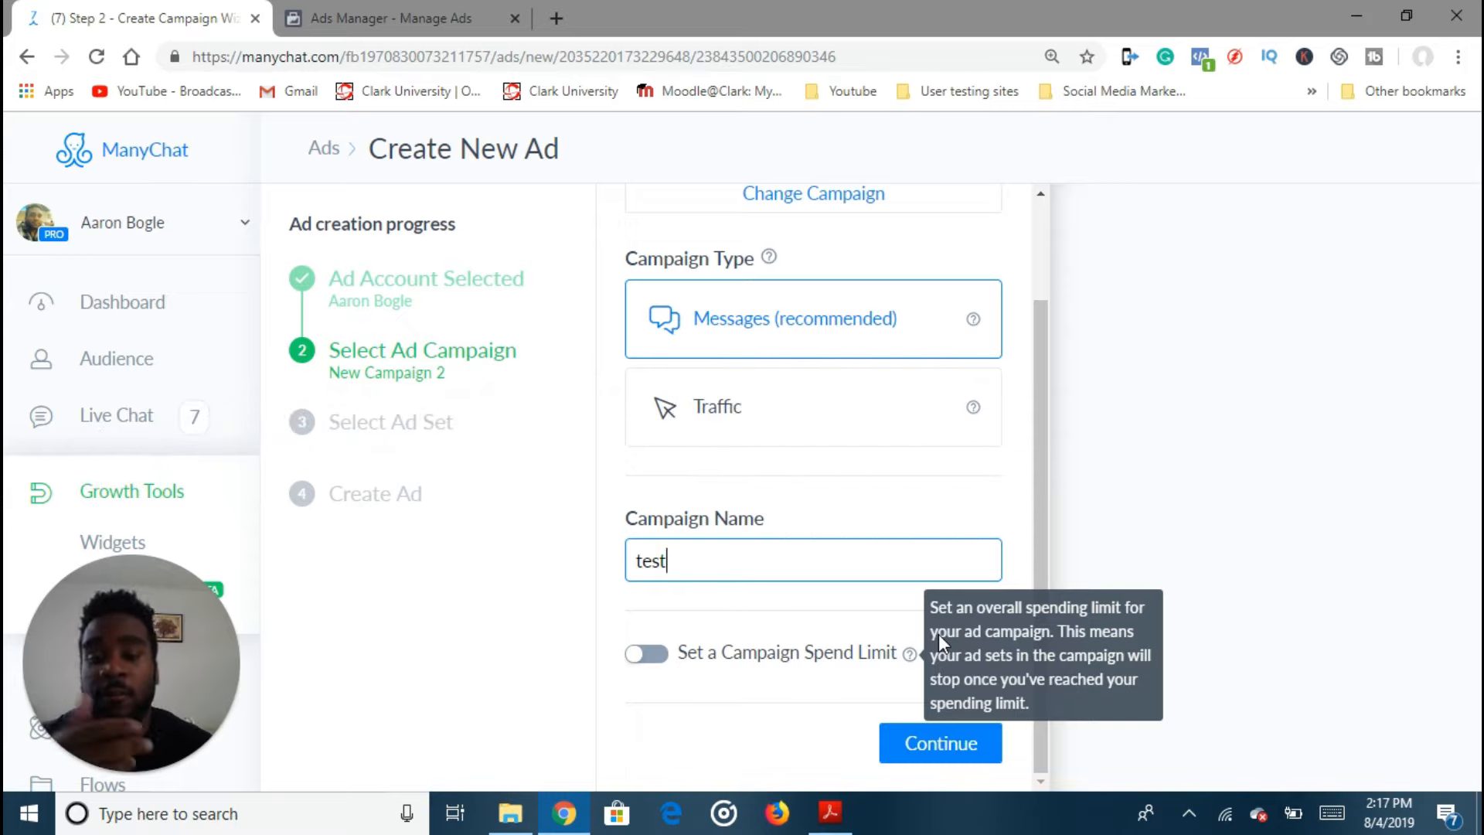
{"action": "left_click", "coordinate": [680, 653]}
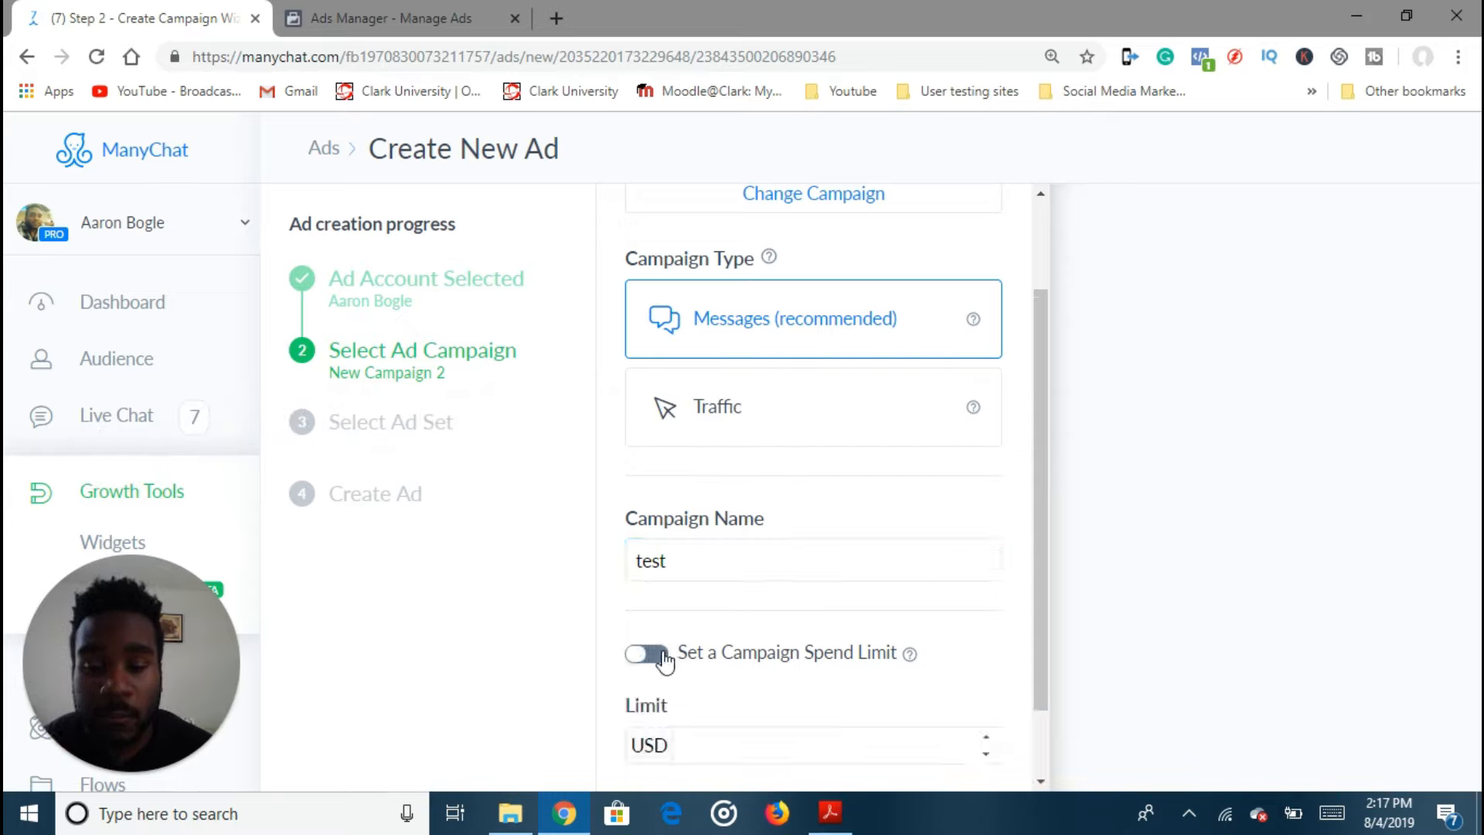
{"action": "scroll", "coordinate": [682, 641], "scroll_direction": "down", "scroll_amount": 1}
{"action": "left_click", "coordinate": [735, 653]}
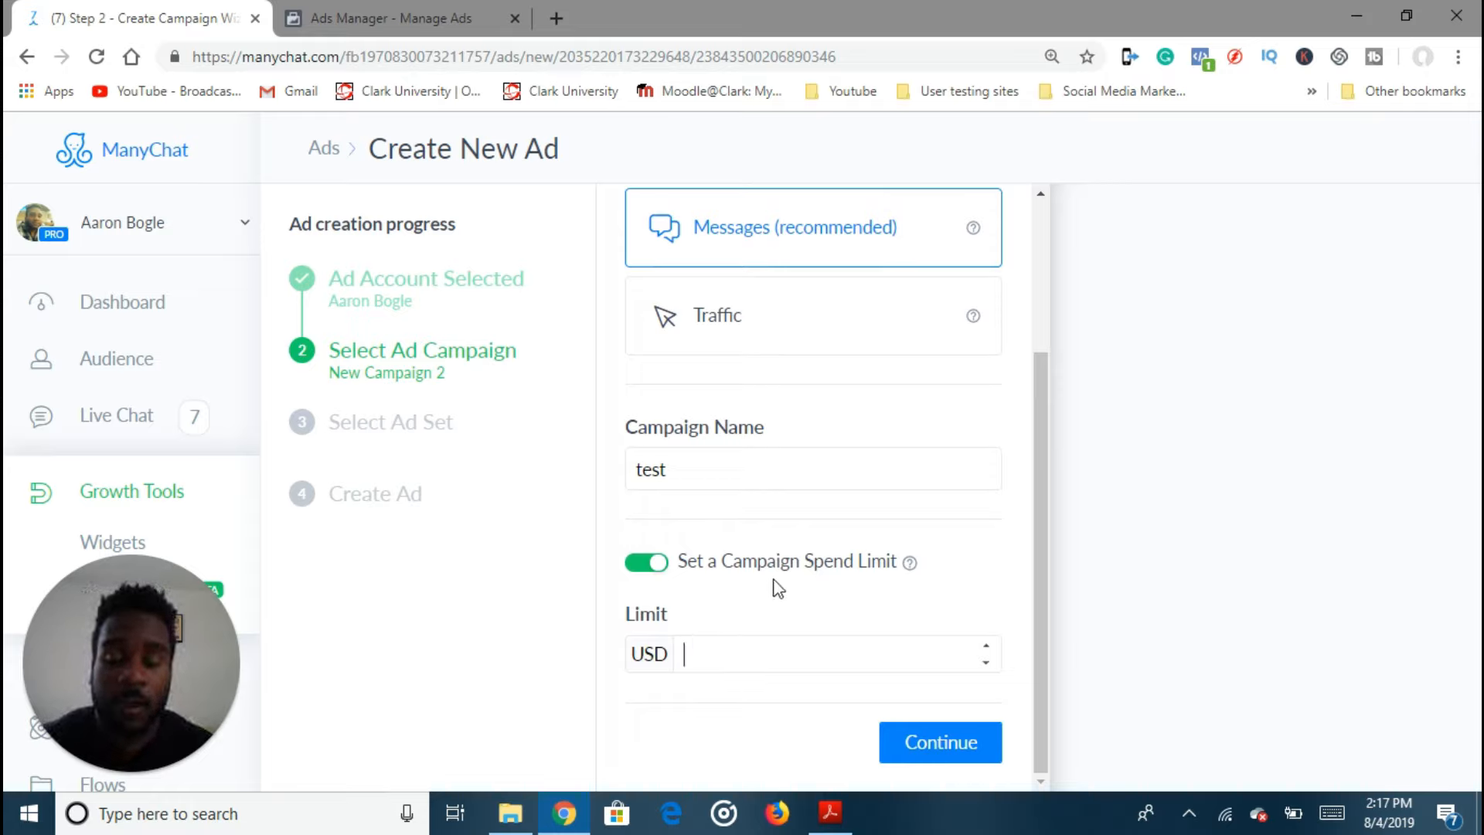
{"action": "left_click", "coordinate": [645, 564]}
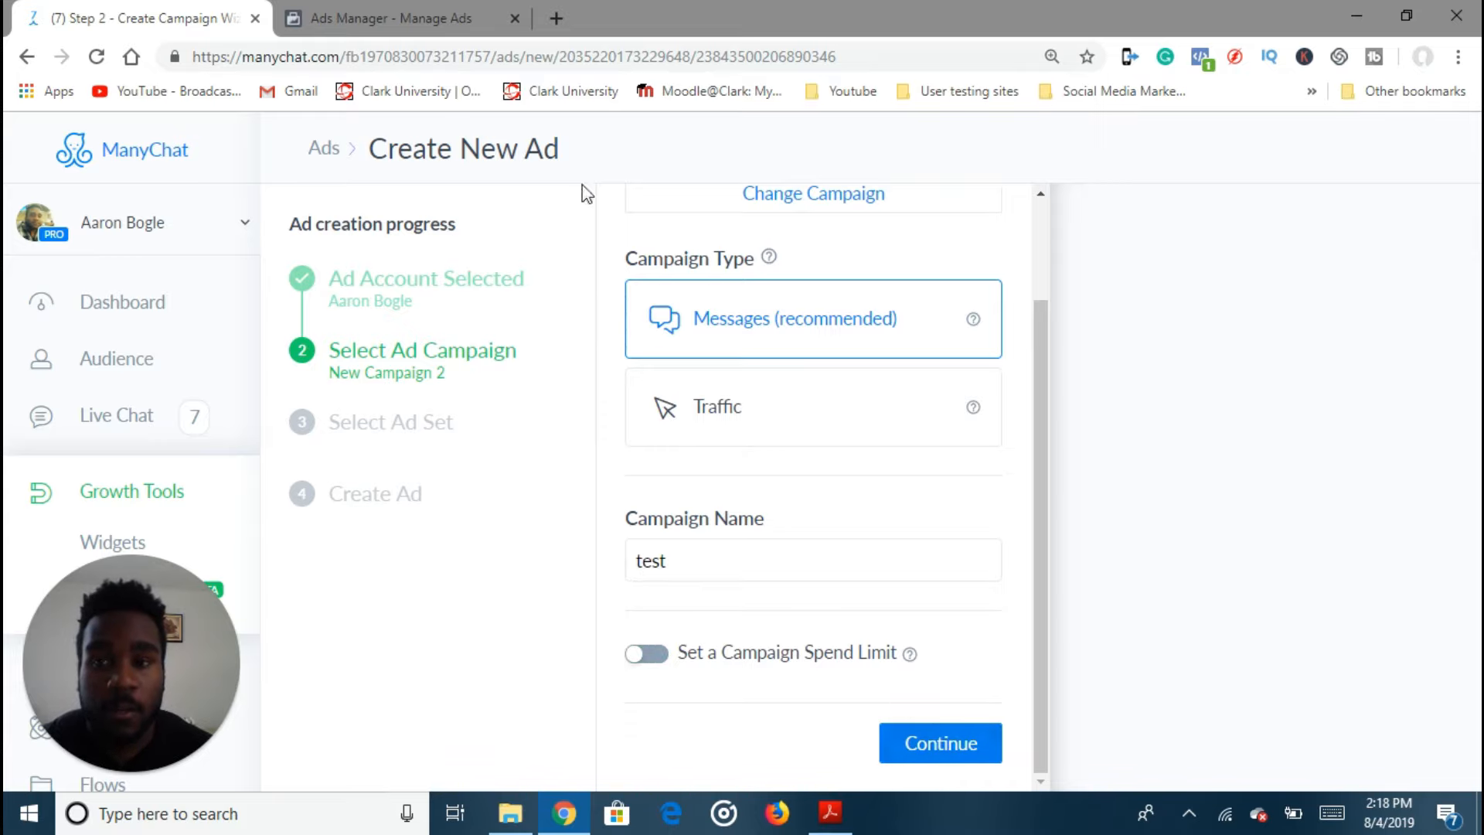
Proceed to the ad set stage in ManyChat and choose the Messages marketing objective in Facebook Ads Manager.
{"action": "left_click", "coordinate": [955, 746]}
{"action": "left_click", "coordinate": [401, 18]}
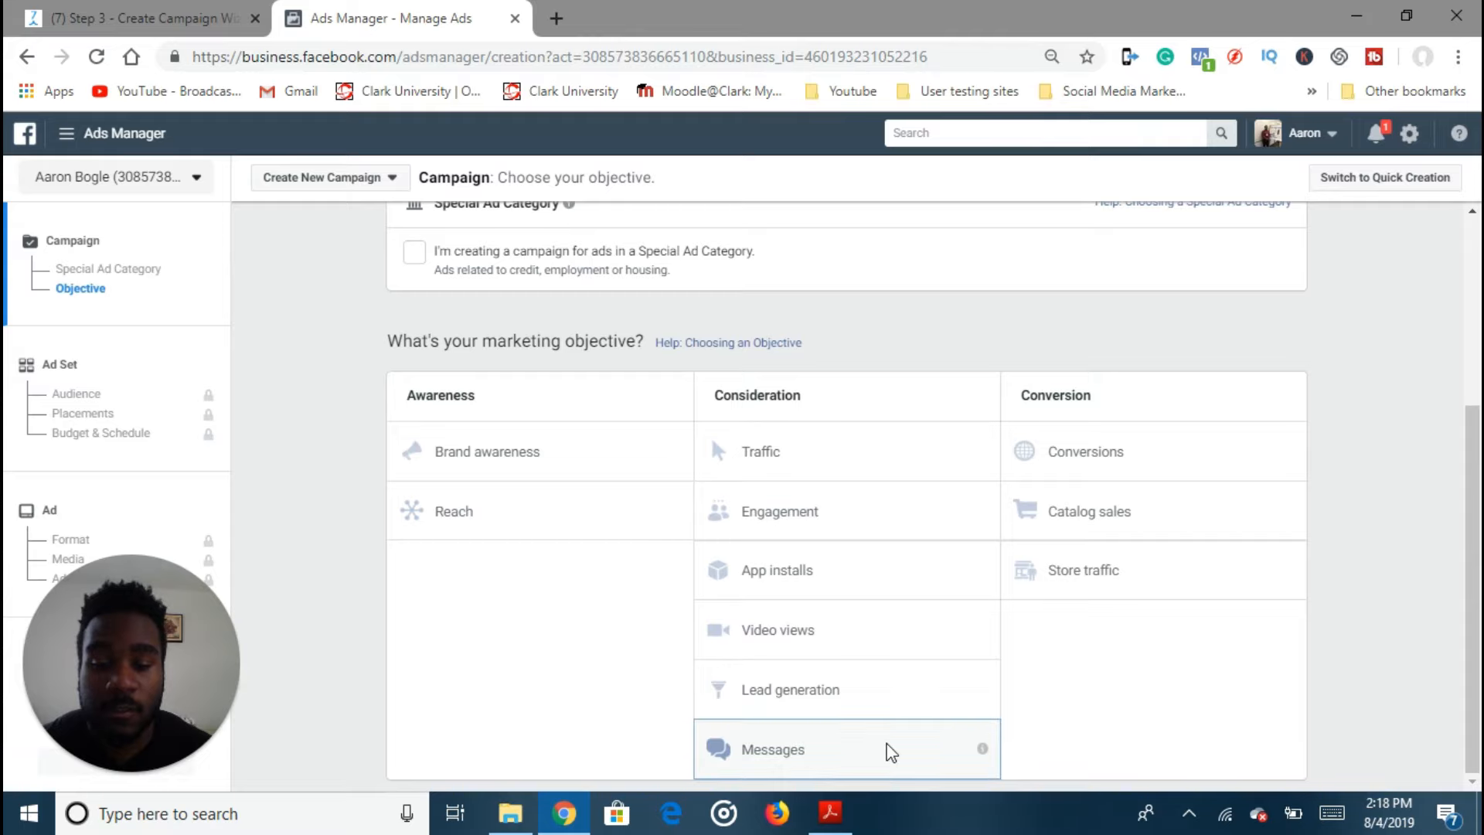
{"action": "left_click", "coordinate": [891, 751]}
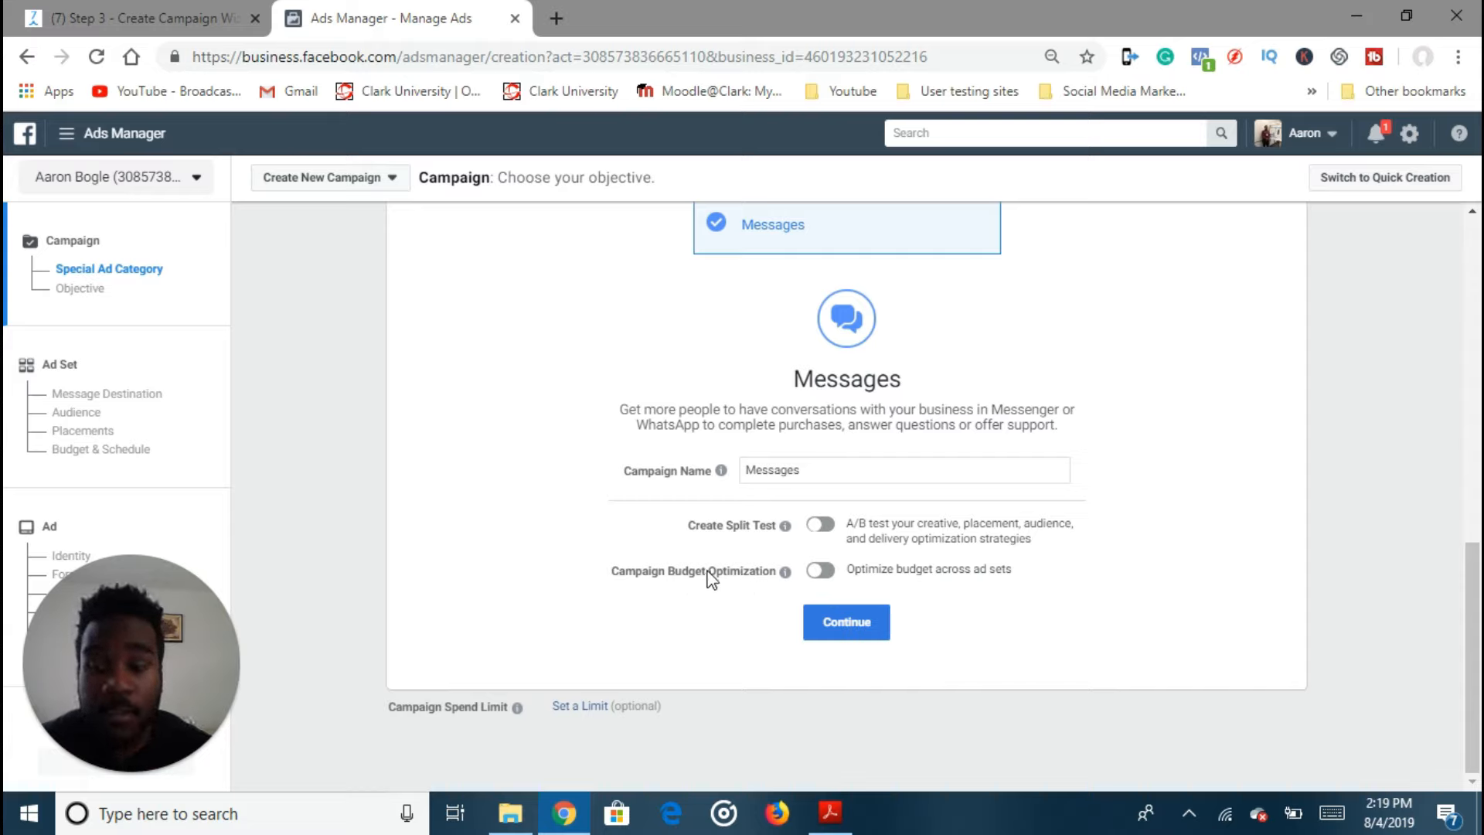
Continue the Messages campaign in Ads Manager to its ad set and review the message destination and audience settings.
{"action": "left_click", "coordinate": [183, 15]}
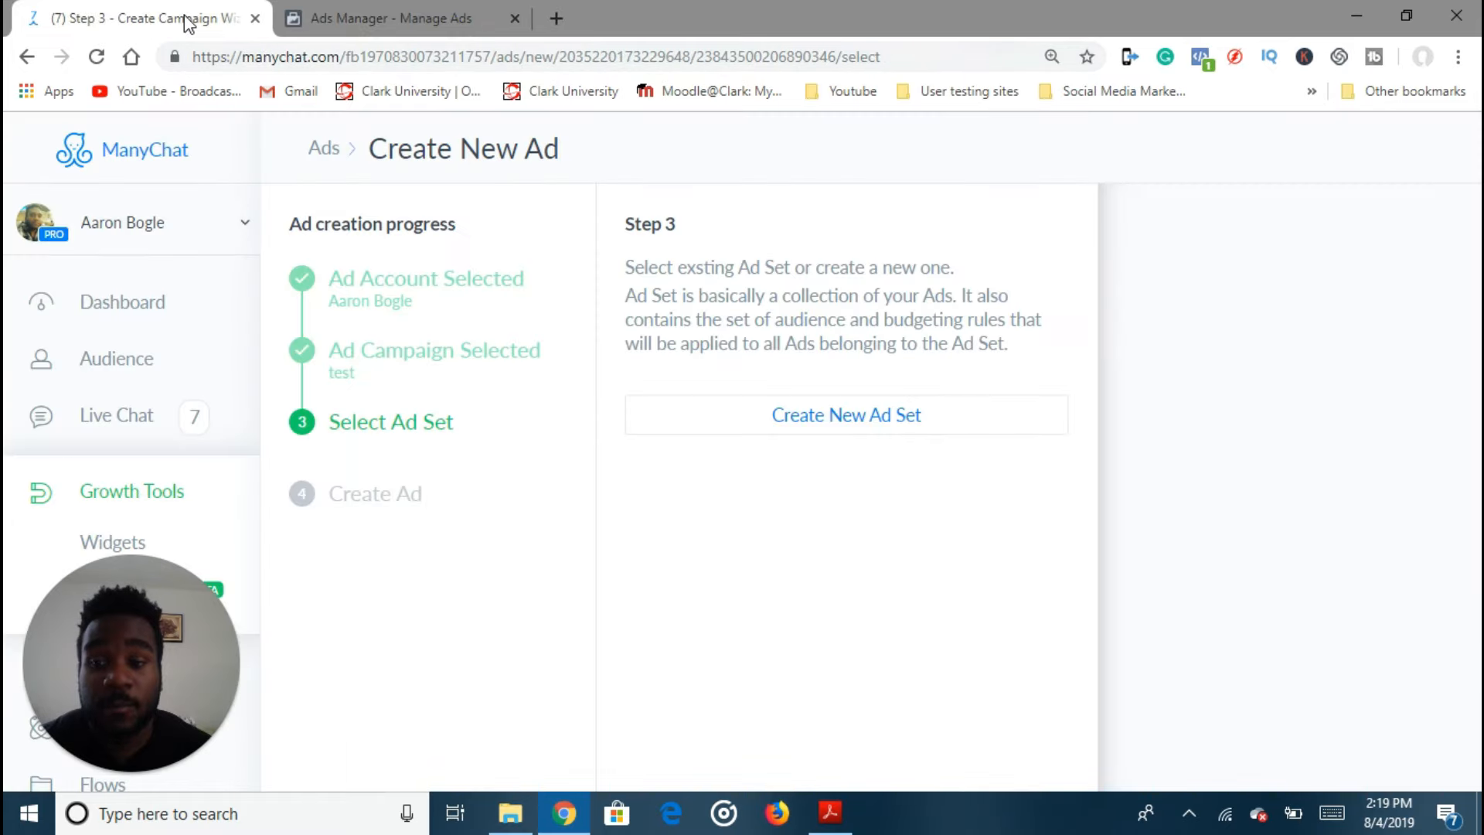
{"action": "left_click", "coordinate": [341, 16]}
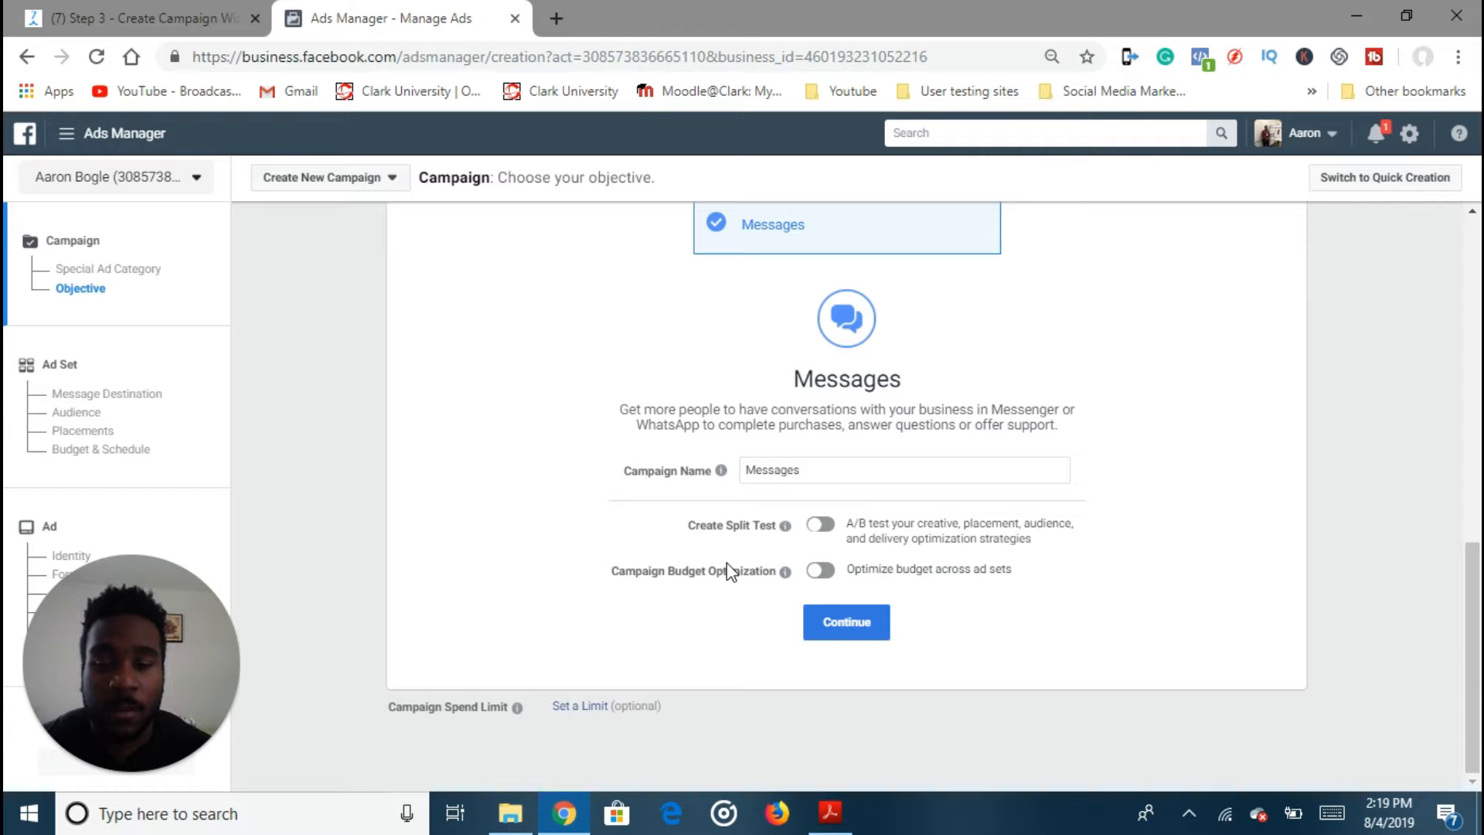
{"action": "left_click", "coordinate": [846, 622]}
{"action": "scroll", "coordinate": [655, 467], "scroll_direction": "down", "scroll_amount": 3}
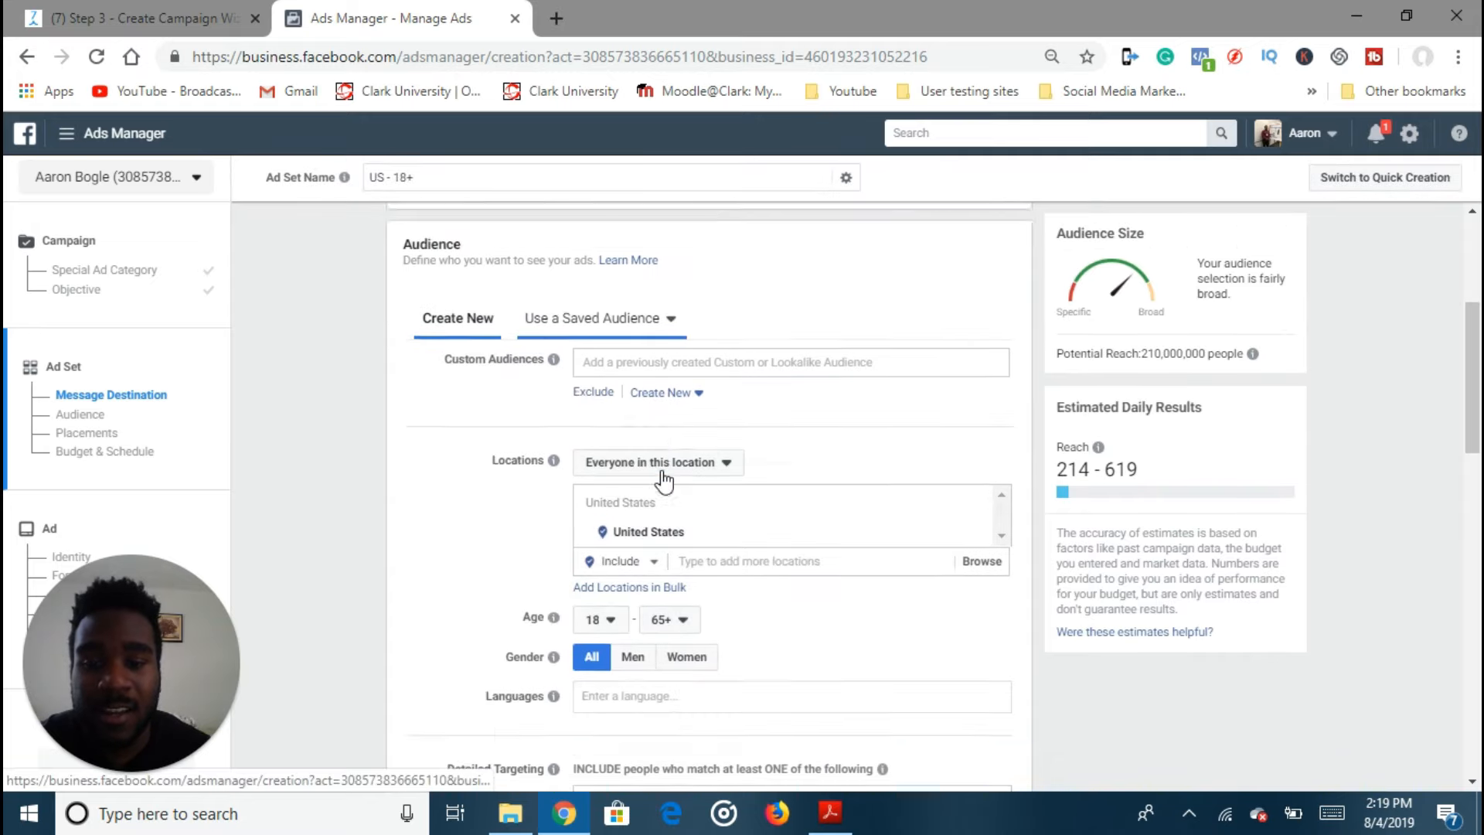
{"action": "scroll", "coordinate": [751, 488], "scroll_direction": "up", "scroll_amount": 2}
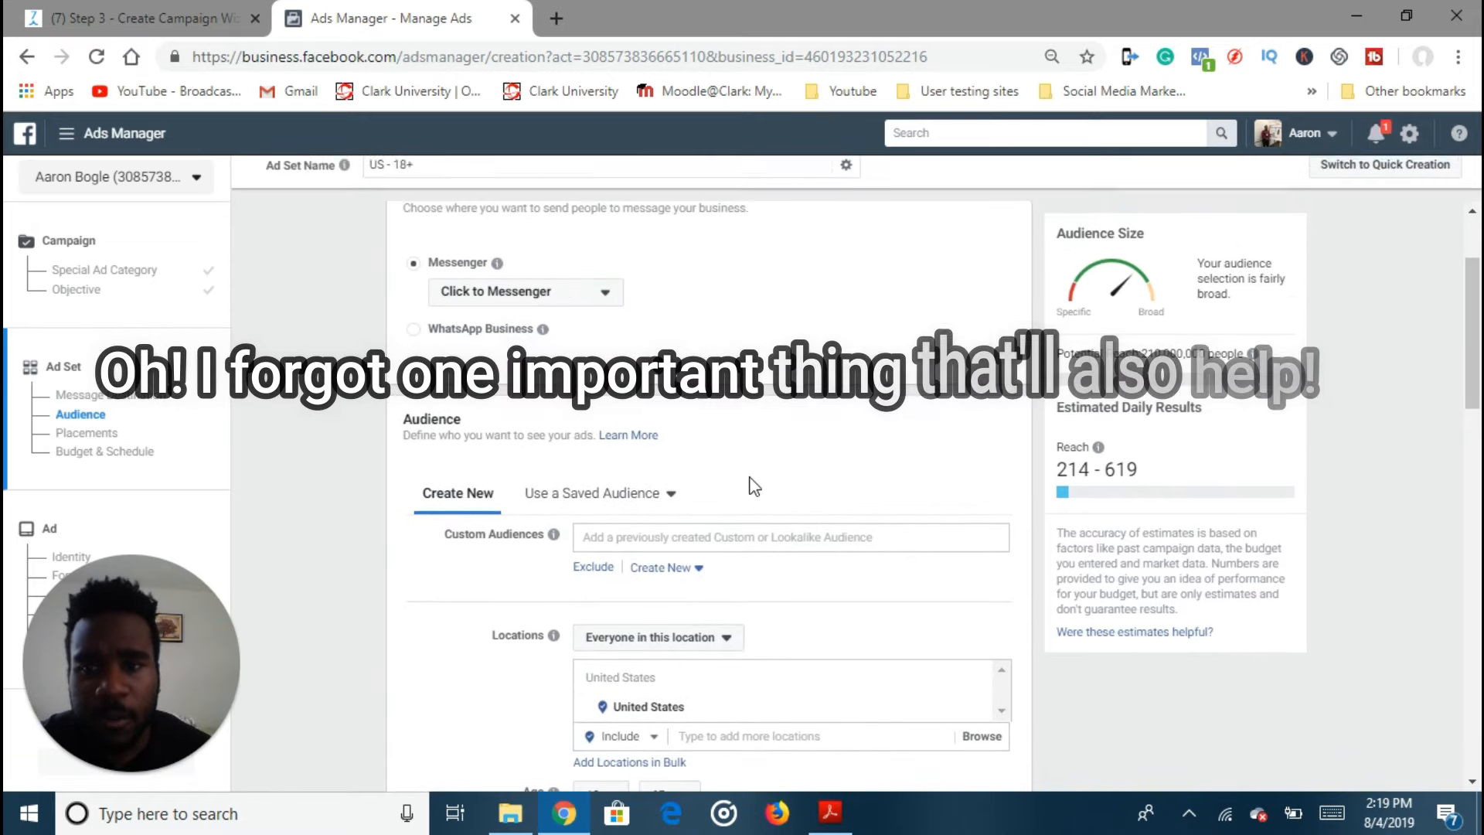
{"action": "scroll", "coordinate": [708, 492], "scroll_direction": "down", "scroll_amount": 7}
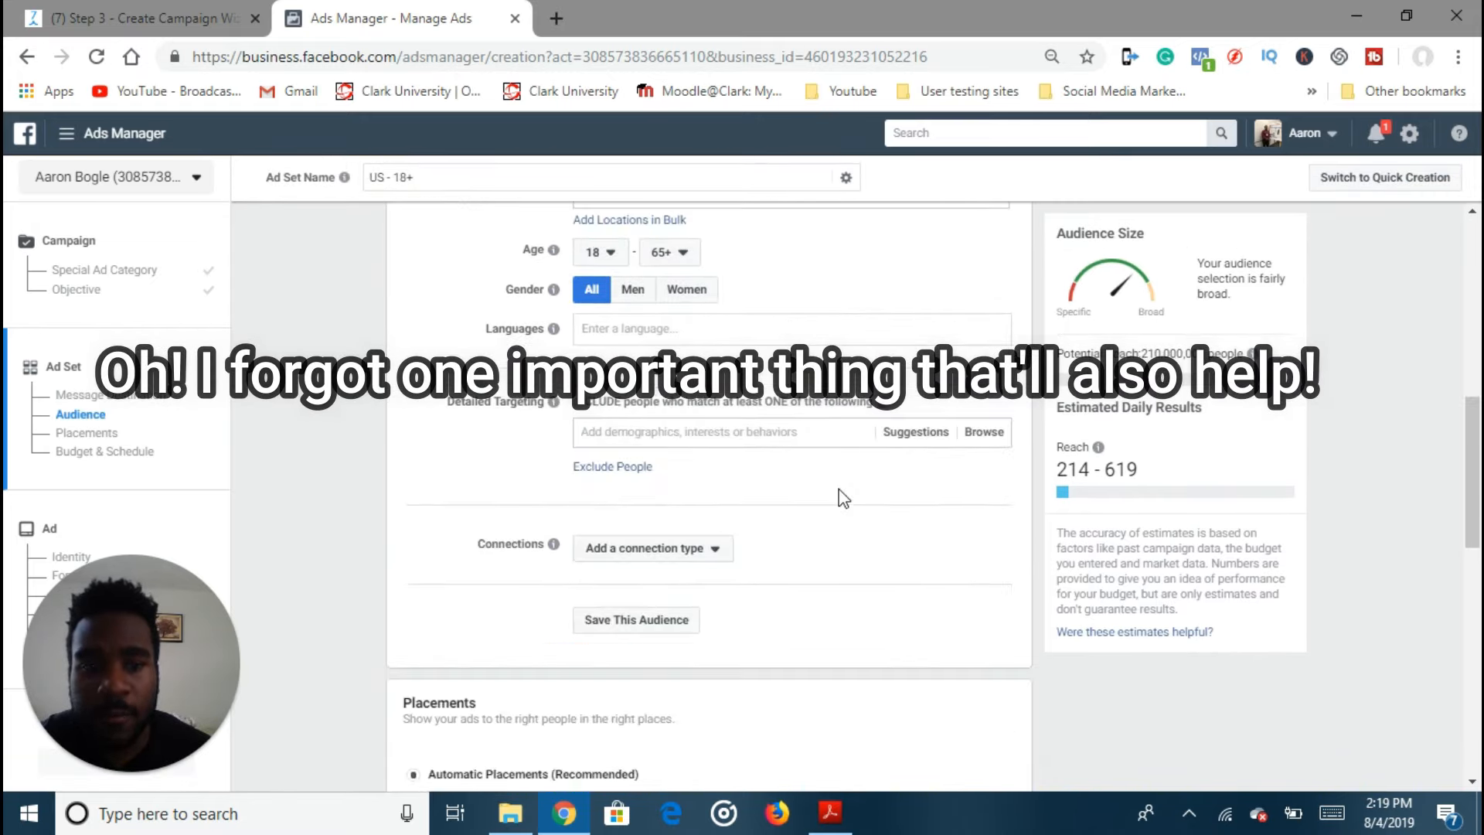
Switch to ManyChat and create a new ad set for the test campaign.
{"action": "left_click", "coordinate": [118, 14]}
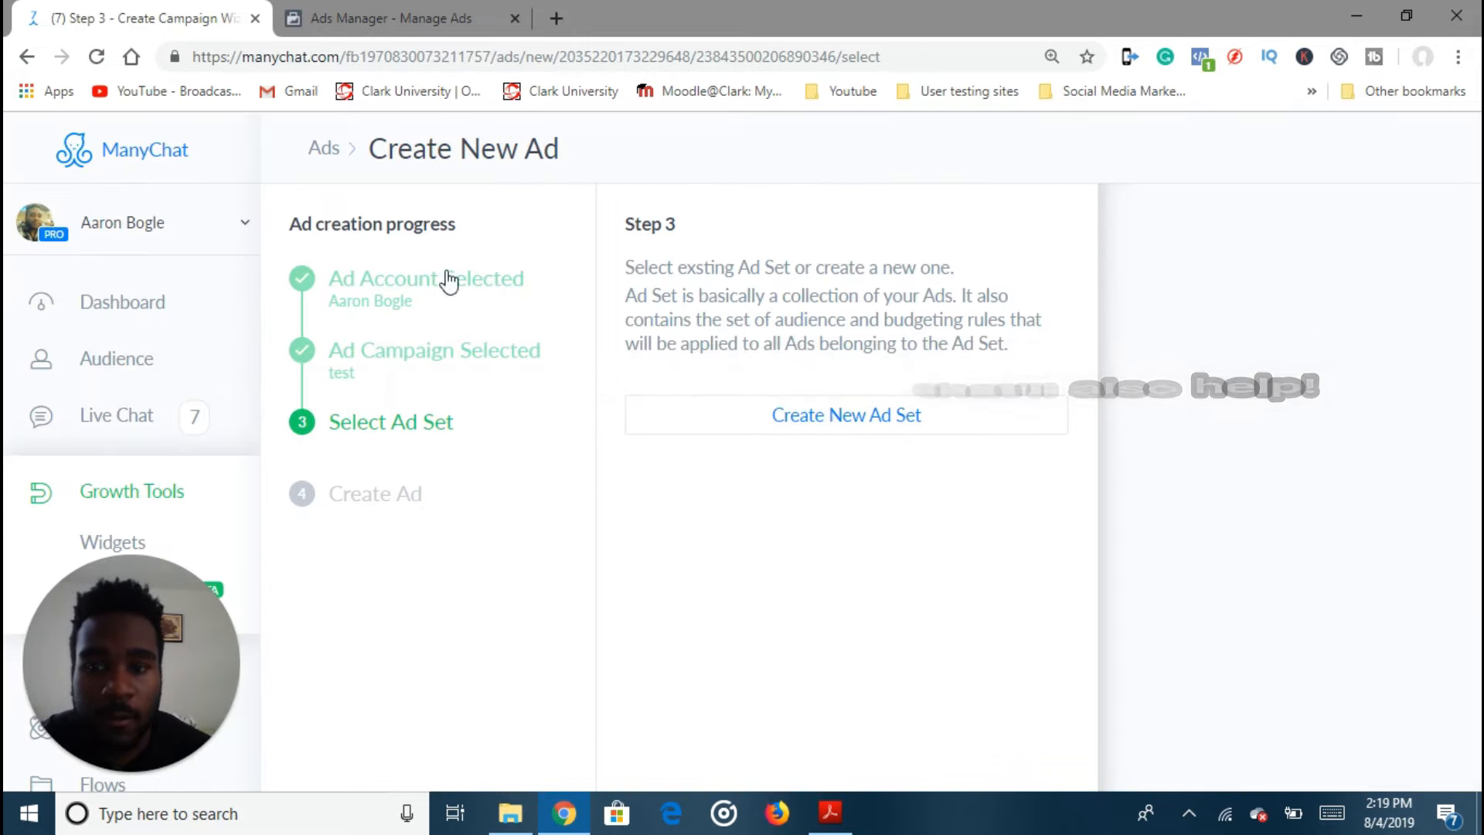
{"action": "left_click", "coordinate": [846, 415]}
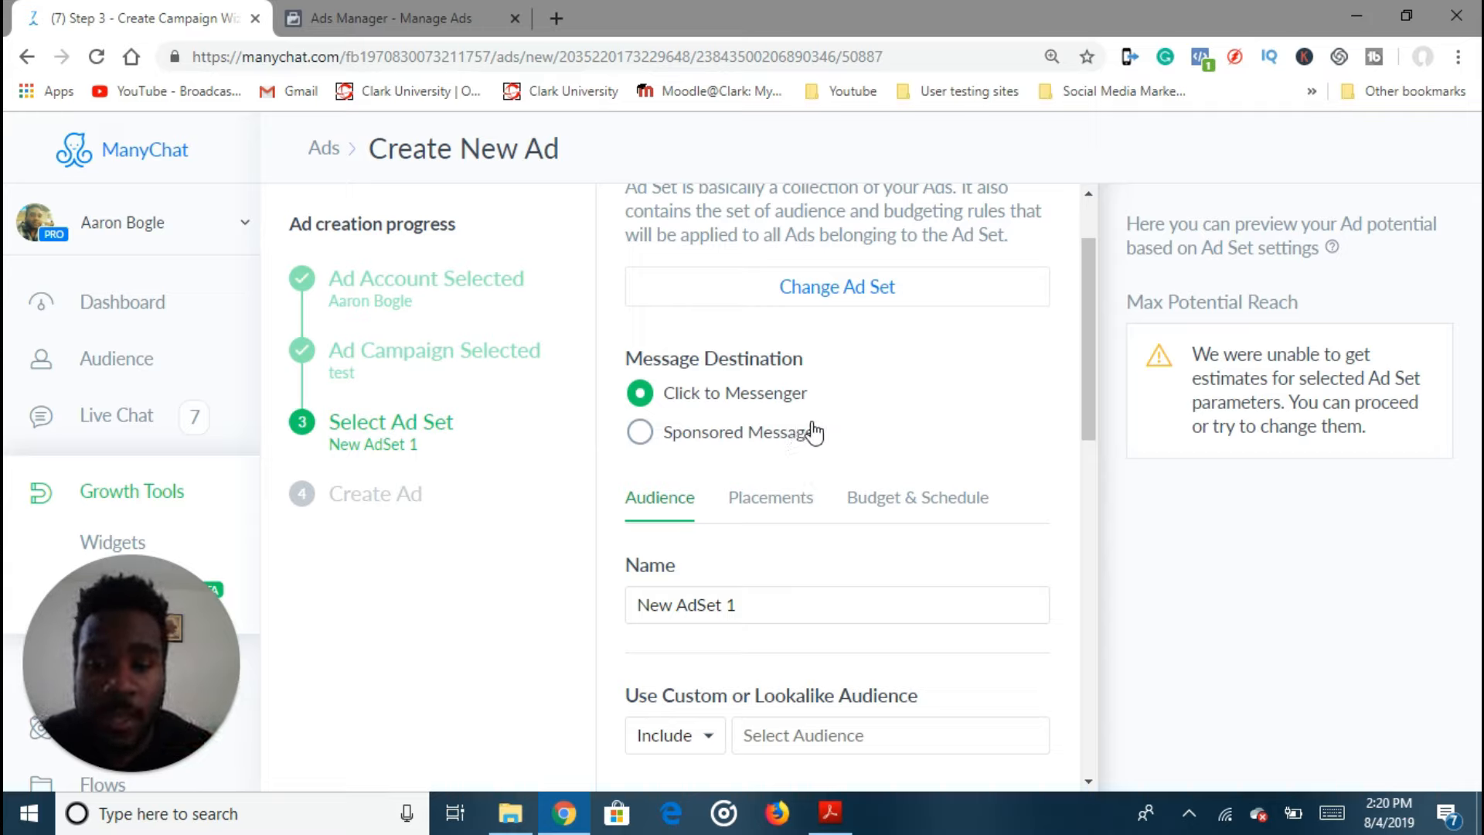
Examine the new ad set's message destination, name, custom or lookalike audience and age settings.
{"action": "scroll", "coordinate": [864, 435], "scroll_direction": "up", "scroll_amount": 1}
{"action": "scroll", "coordinate": [864, 435], "scroll_direction": "up", "scroll_amount": 1}
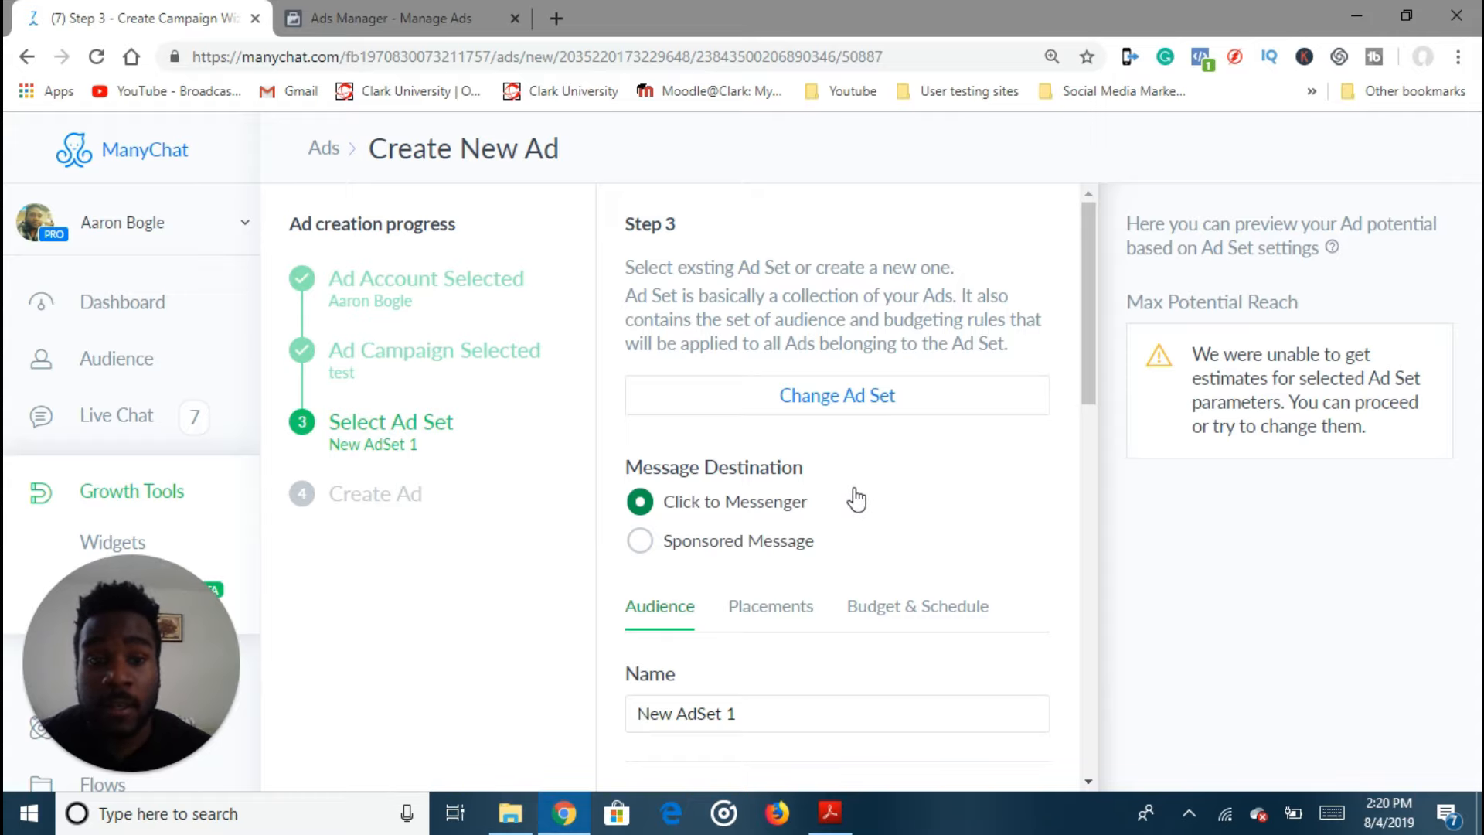
{"action": "scroll", "coordinate": [834, 500], "scroll_direction": "down", "scroll_amount": 3}
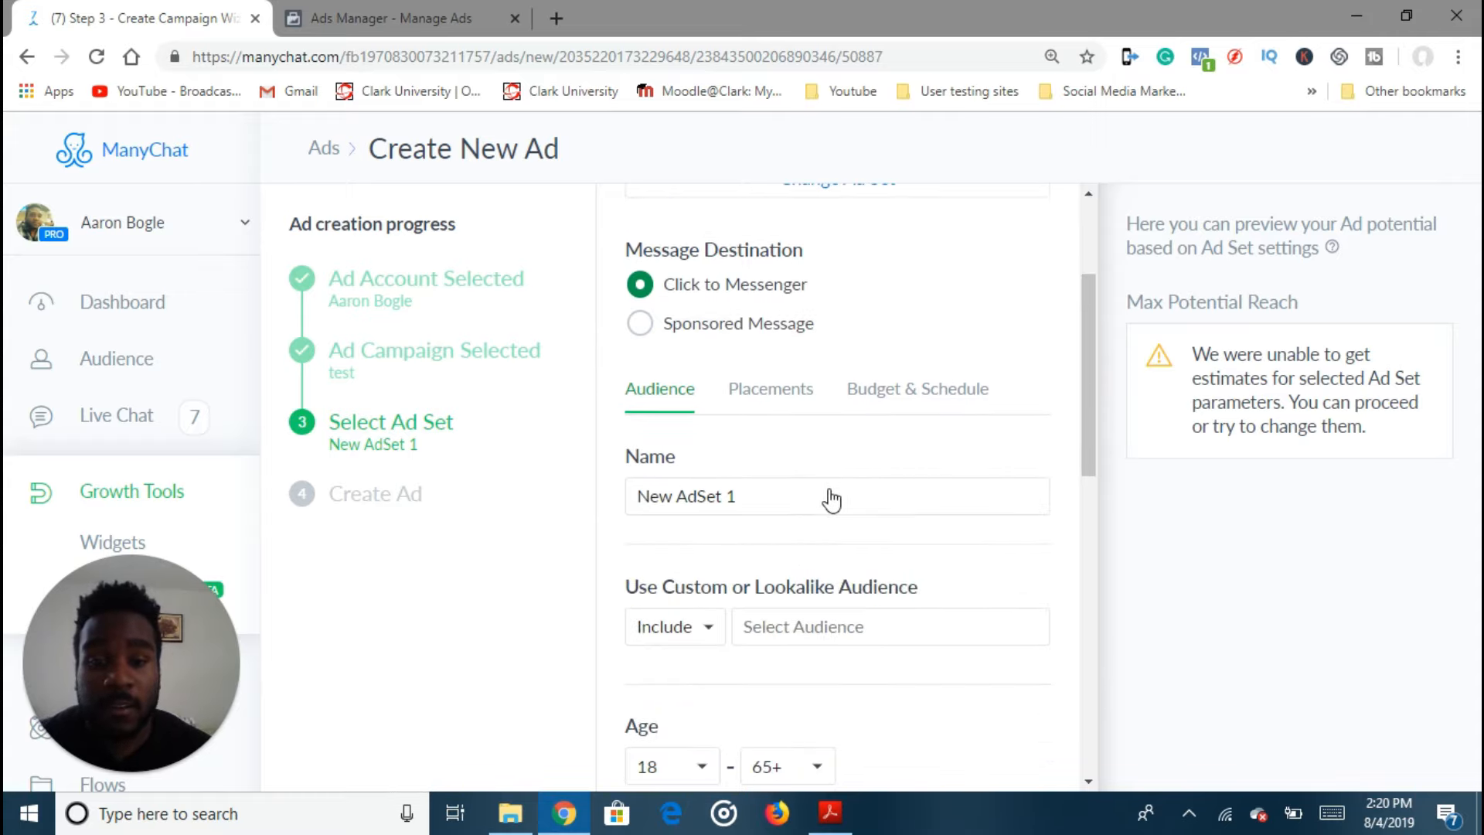
{"action": "scroll", "coordinate": [831, 499], "scroll_direction": "up", "scroll_amount": 3}
{"action": "scroll", "coordinate": [837, 500], "scroll_direction": "down", "scroll_amount": 2}
{"action": "scroll", "coordinate": [839, 500], "scroll_direction": "up", "scroll_amount": 2}
{"action": "scroll", "coordinate": [838, 500], "scroll_direction": "down", "scroll_amount": 3}
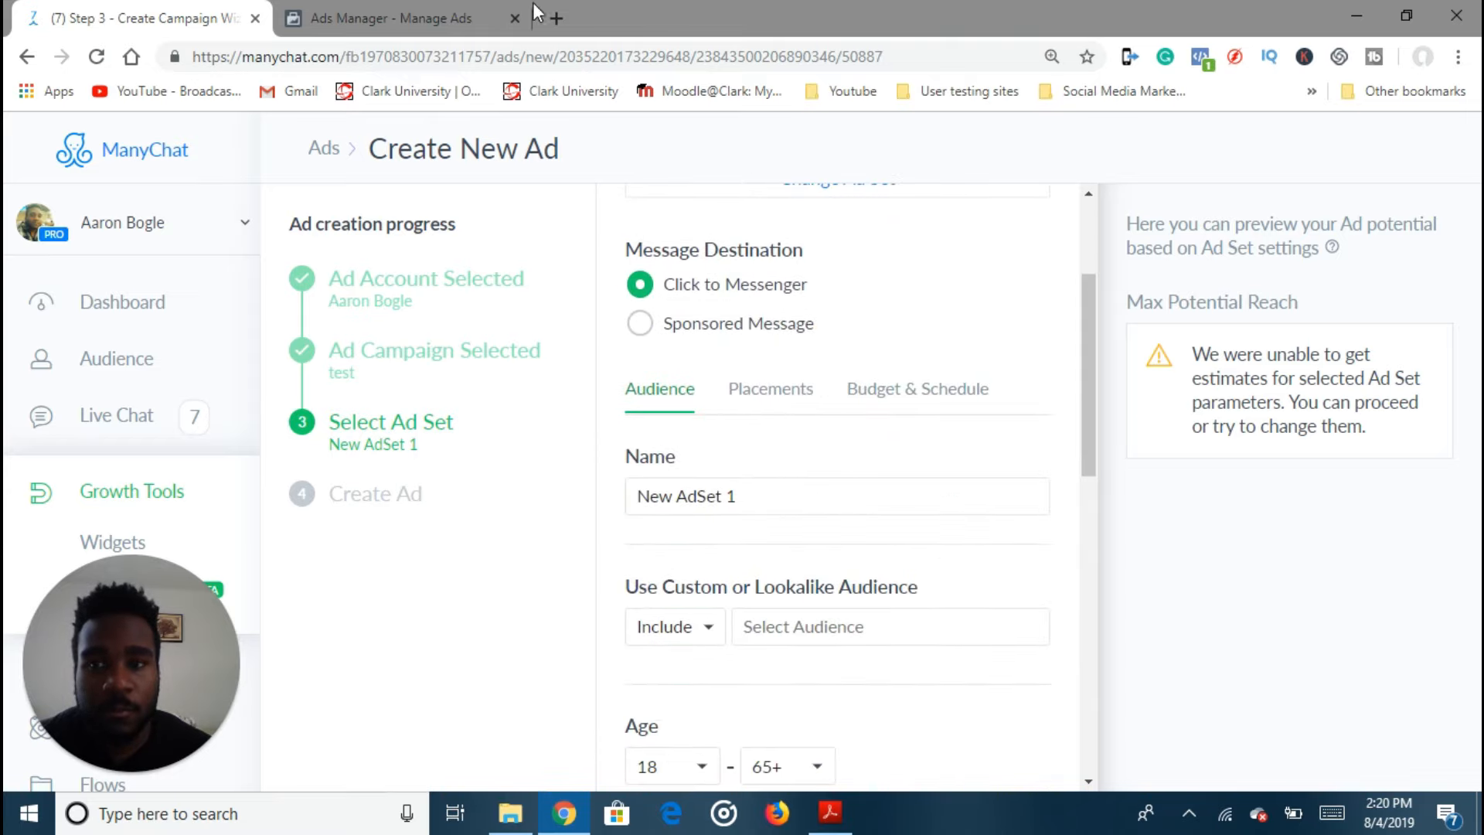
{"action": "left_click", "coordinate": [435, 11]}
{"action": "left_click", "coordinate": [205, 12]}
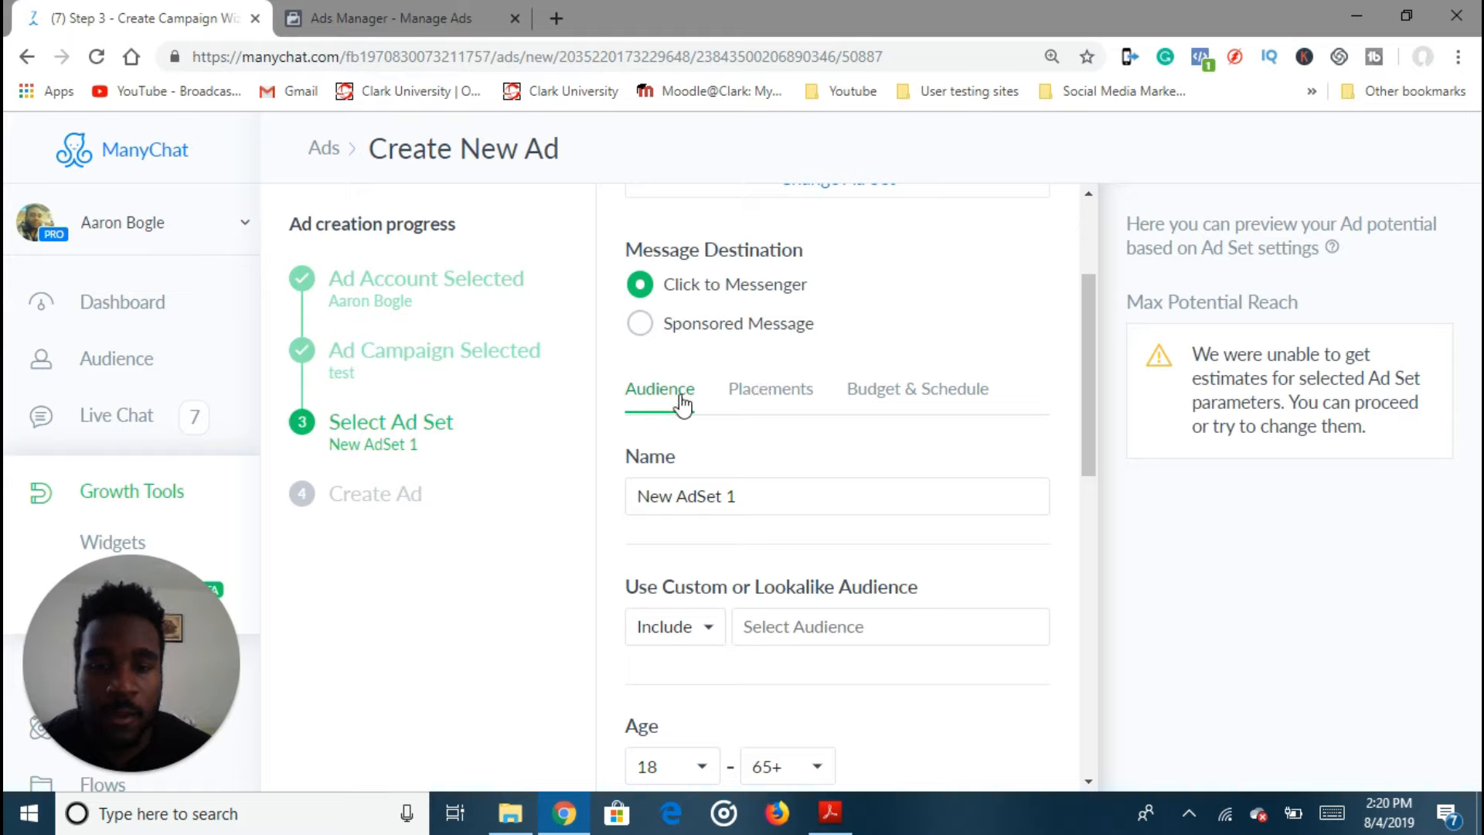
{"action": "scroll", "coordinate": [831, 525], "scroll_direction": "down", "scroll_amount": 3}
{"action": "scroll", "coordinate": [808, 521], "scroll_direction": "up", "scroll_amount": 3}
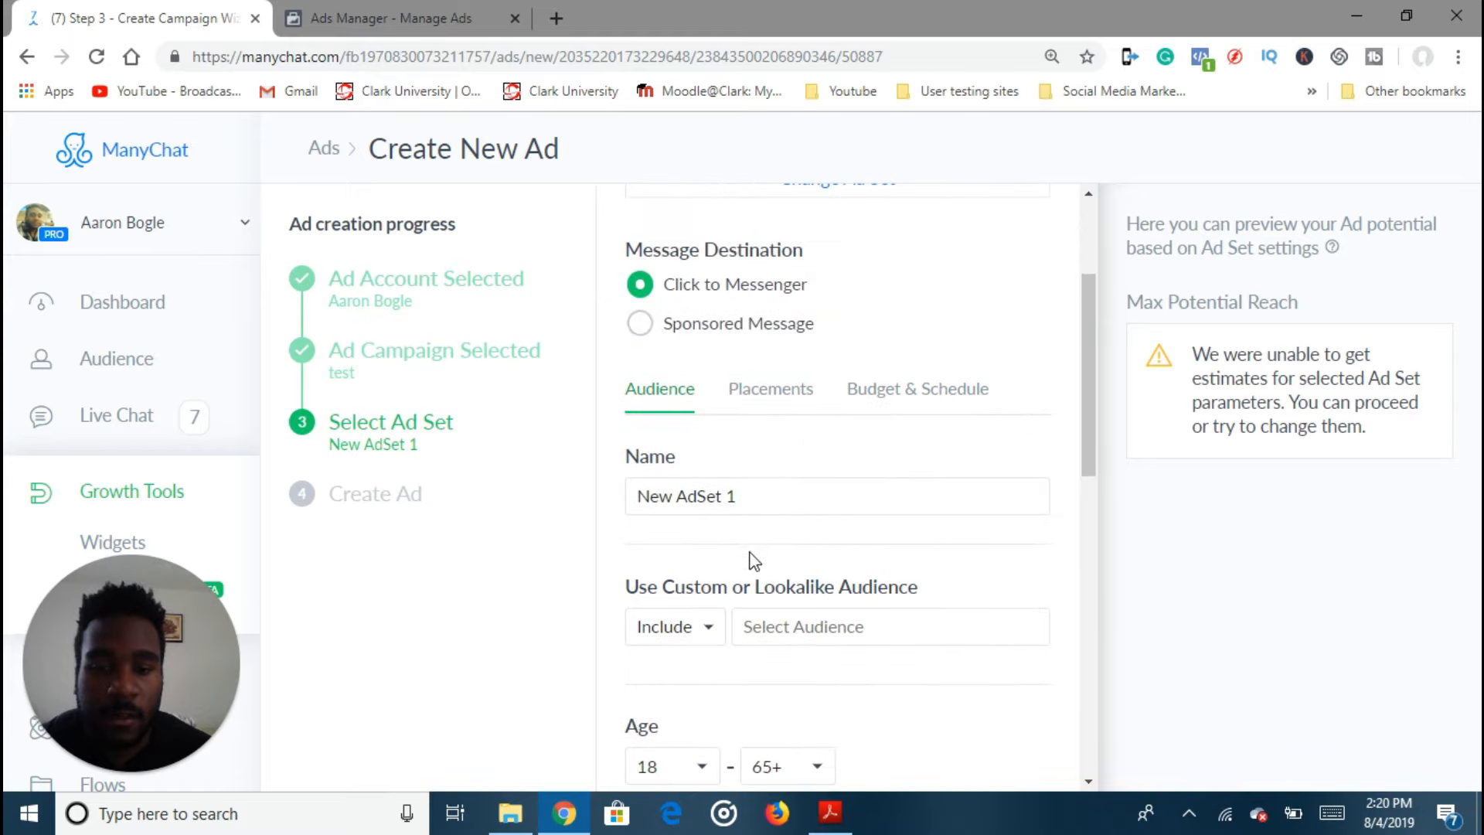
{"action": "scroll", "coordinate": [753, 561], "scroll_direction": "down", "scroll_amount": 1}
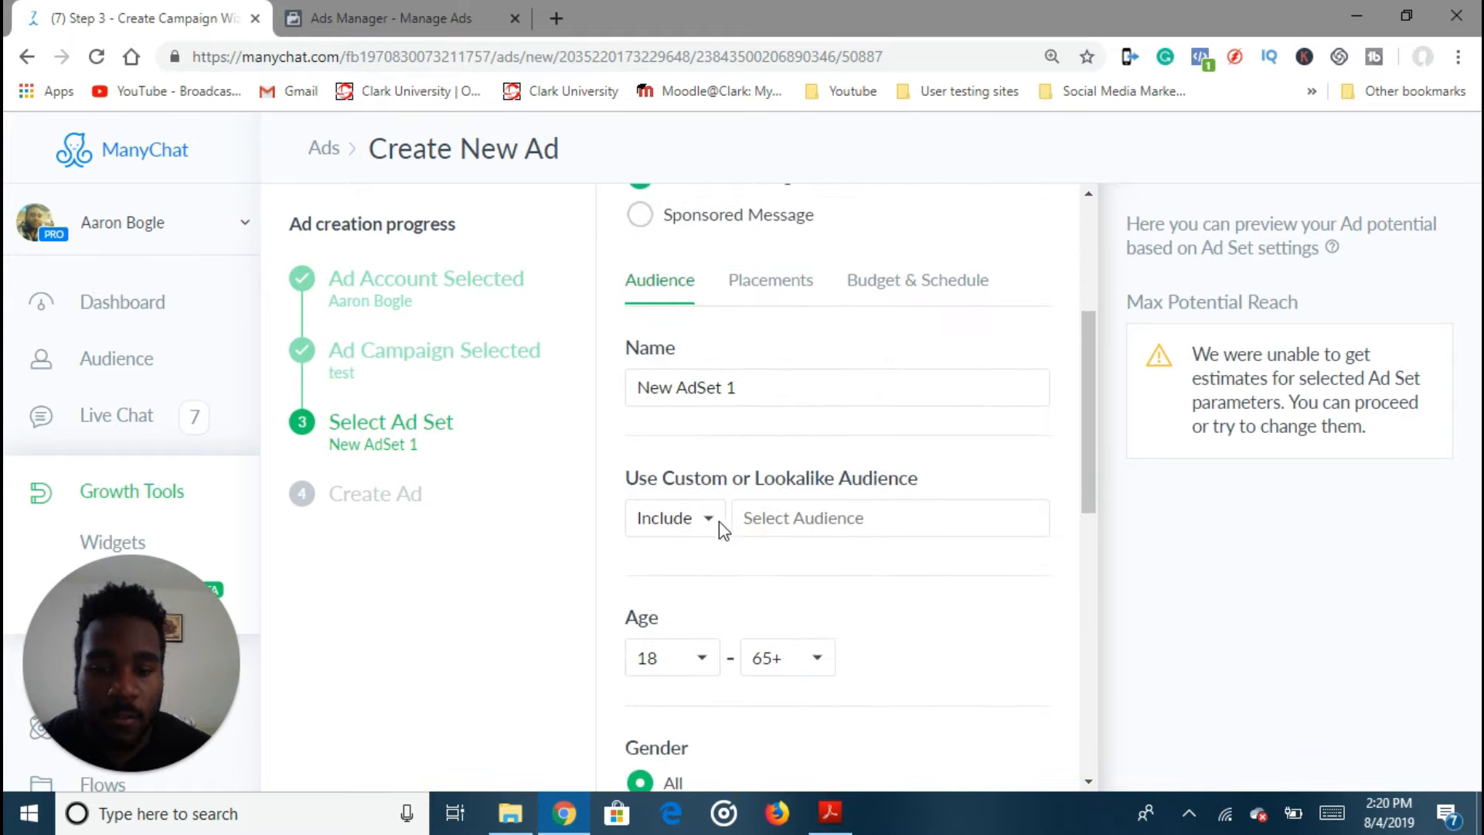
{"action": "scroll", "coordinate": [718, 521], "scroll_direction": "down", "scroll_amount": 1}
{"action": "scroll", "coordinate": [750, 578], "scroll_direction": "down", "scroll_amount": 1}
{"action": "scroll", "coordinate": [782, 589], "scroll_direction": "up", "scroll_amount": 3}
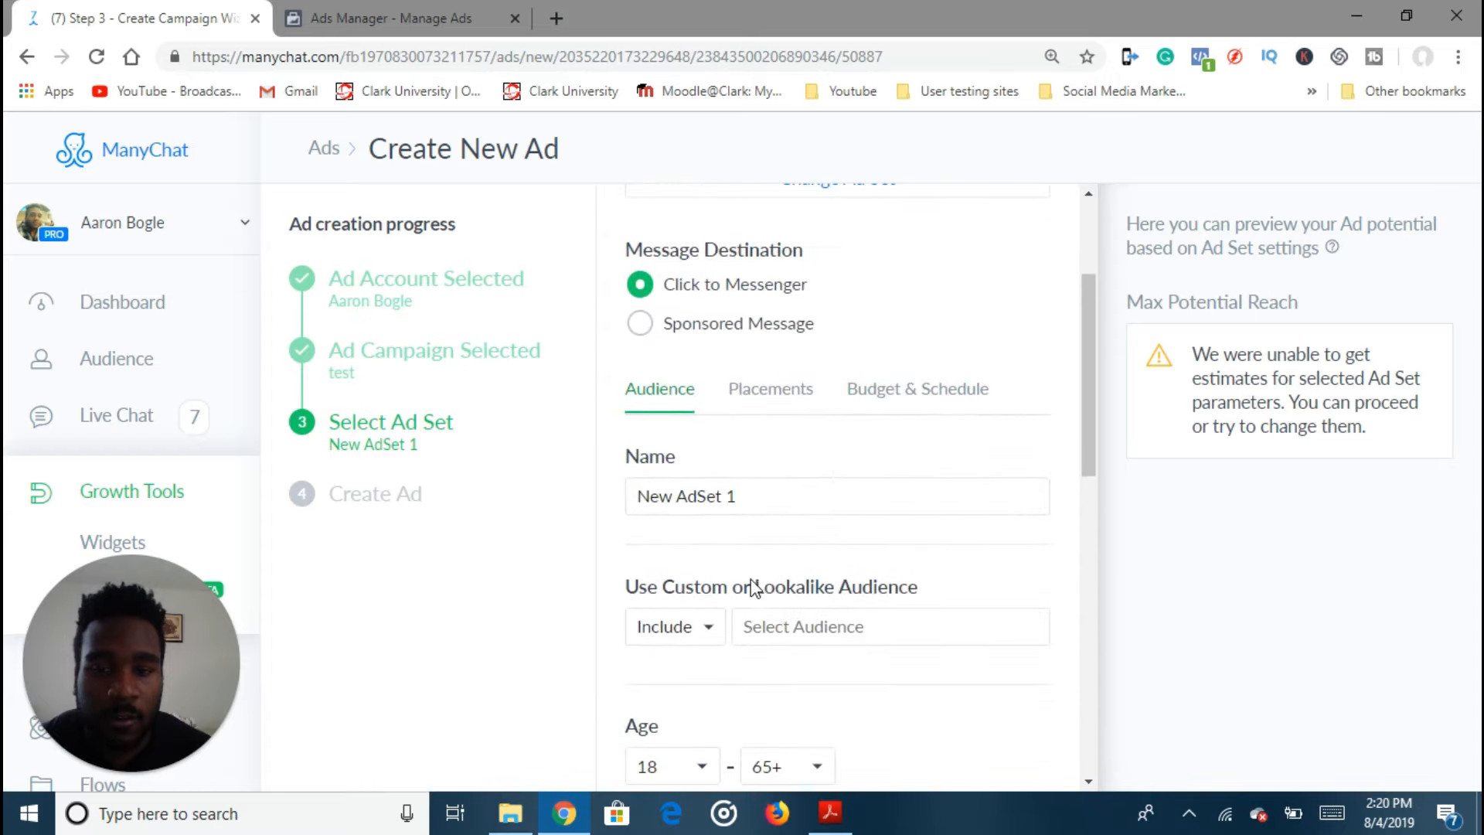
{"action": "scroll", "coordinate": [781, 594], "scroll_direction": "down", "scroll_amount": 2}
{"action": "scroll", "coordinate": [782, 594], "scroll_direction": "up", "scroll_amount": 2}
Include United States, US as the target location in the ad set's audience.
{"action": "scroll", "coordinate": [786, 593], "scroll_direction": "down", "scroll_amount": 6}
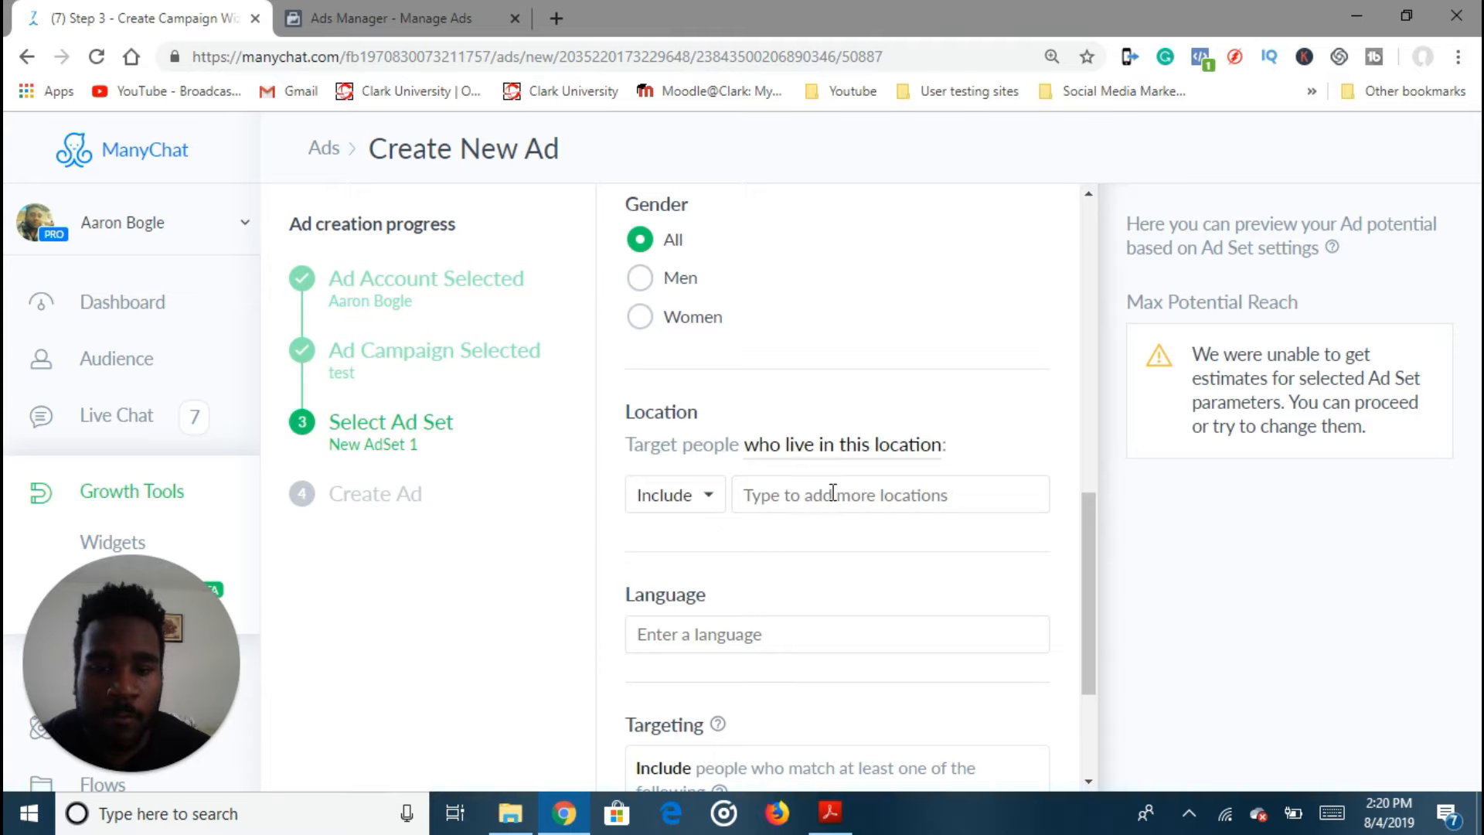
{"action": "left_click", "coordinate": [811, 497]}
{"action": "type", "text": "uni"}
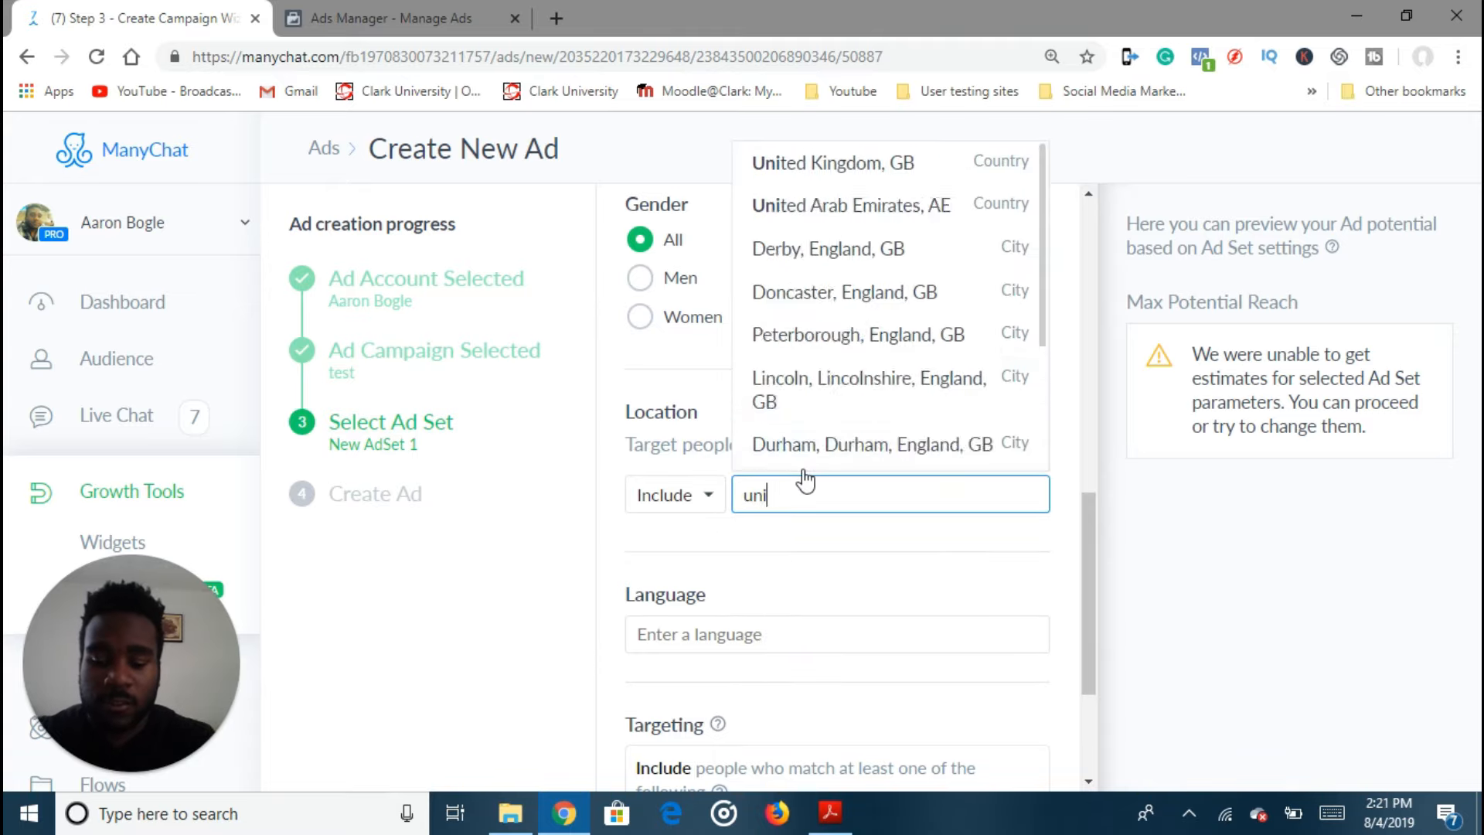
{"action": "type", "text": "ted s"}
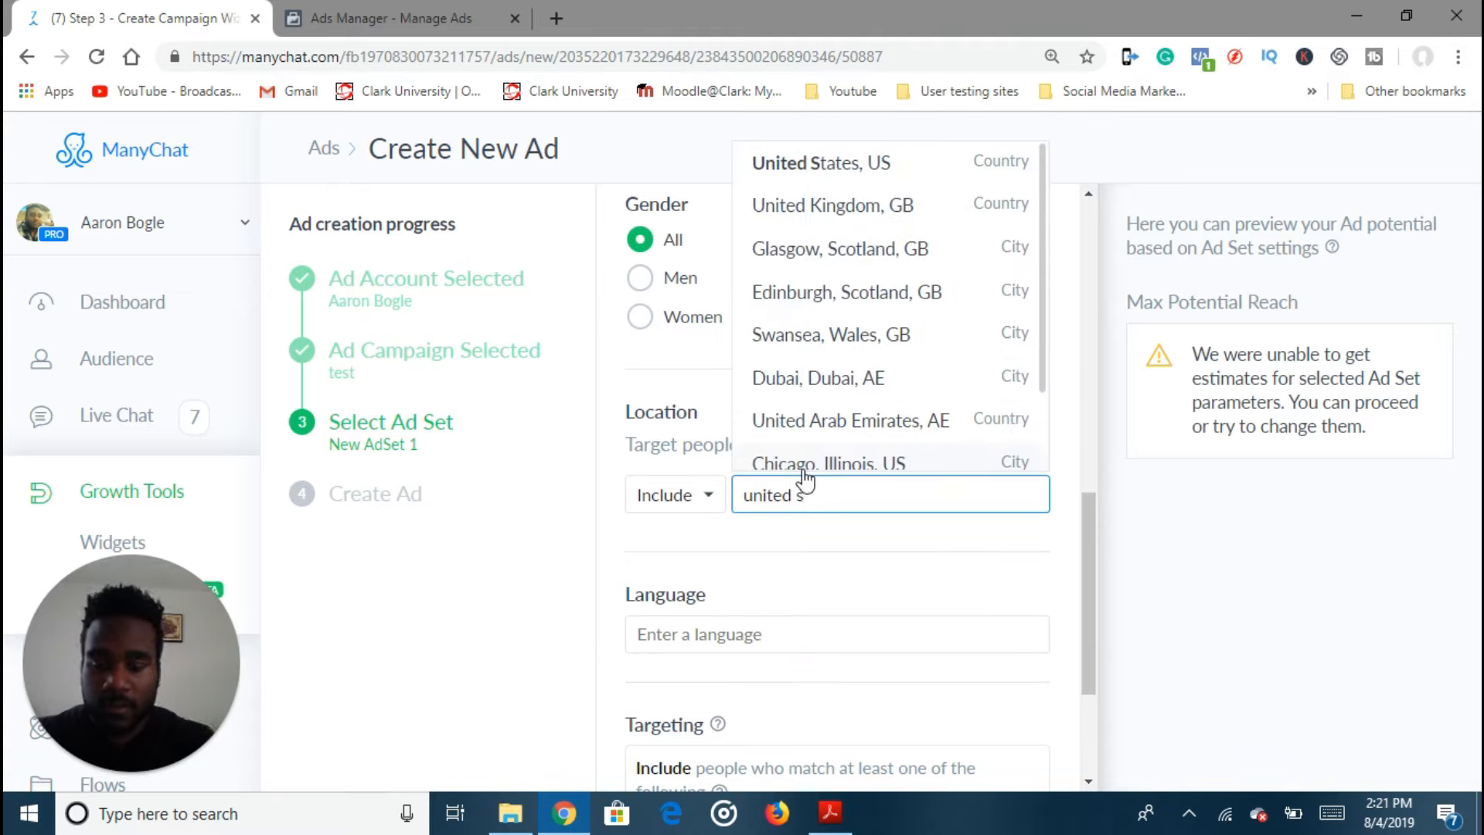
{"action": "type", "text": "ates"}
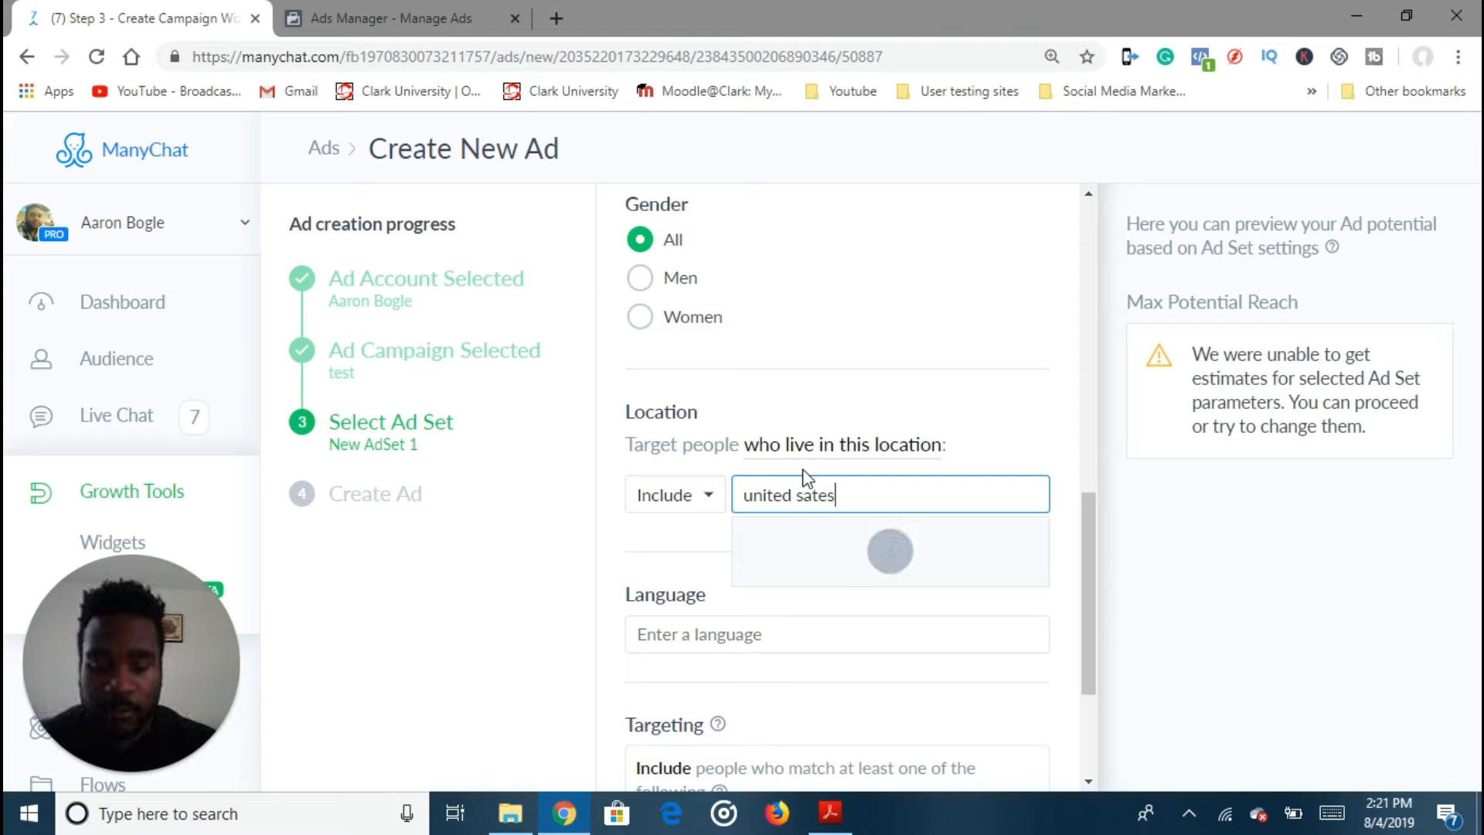
{"action": "key", "text": "BackSpace"}
{"action": "key", "text": "BackSpace"}
{"action": "key", "text": "BackSpace"}
{"action": "key", "text": "BackSpace"}
{"action": "type", "text": "tr"}
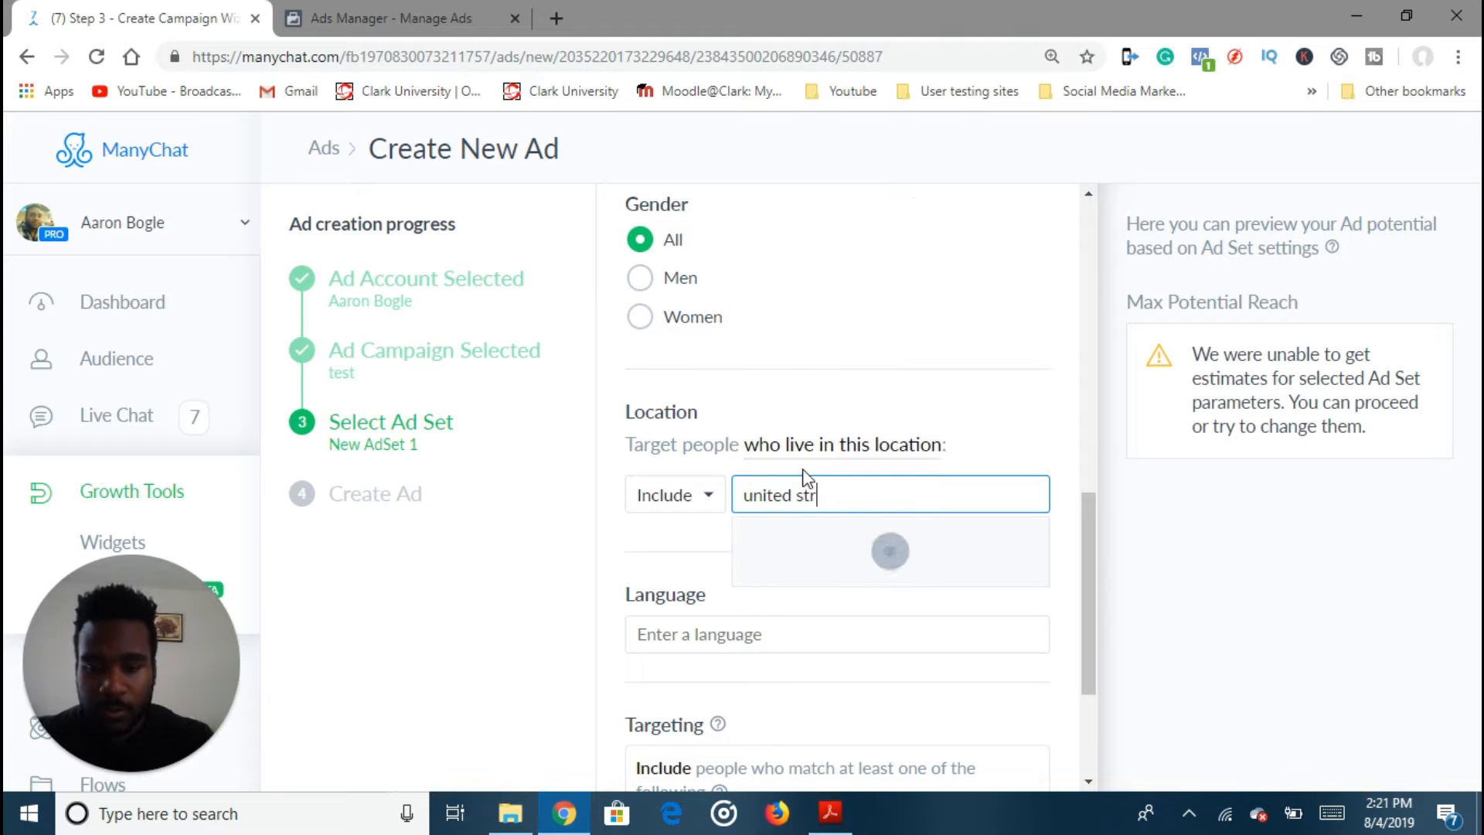
{"action": "key", "text": "BackSpace"}
{"action": "type", "text": "ate"}
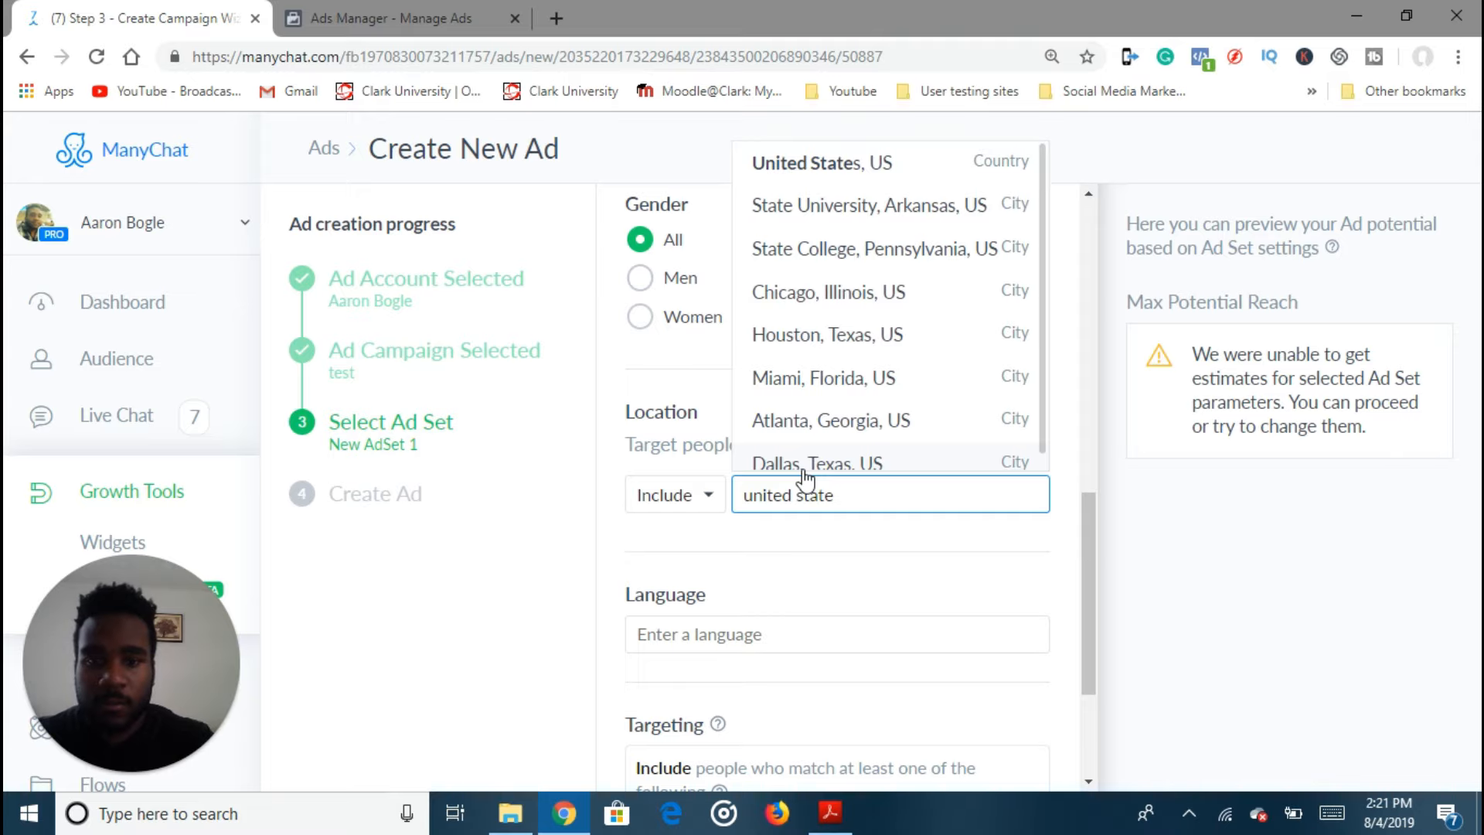
{"action": "type", "text": "s"}
{"action": "left_click", "coordinate": [944, 176]}
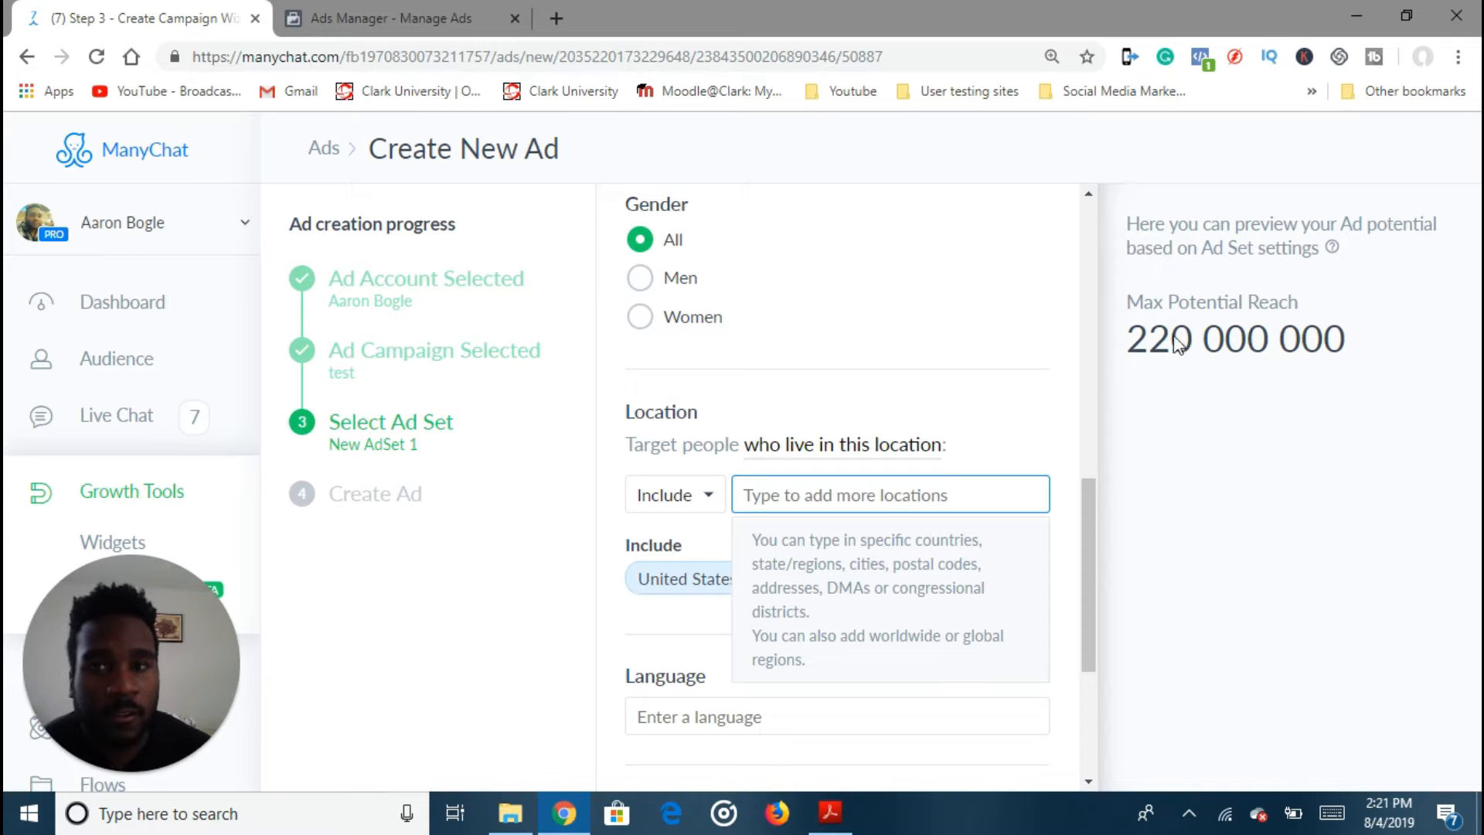
Compare the potential reach in Ads Manager with ManyChat's estimate and return to the start of the ManyChat ad set settings.
{"action": "left_click", "coordinate": [392, 20]}
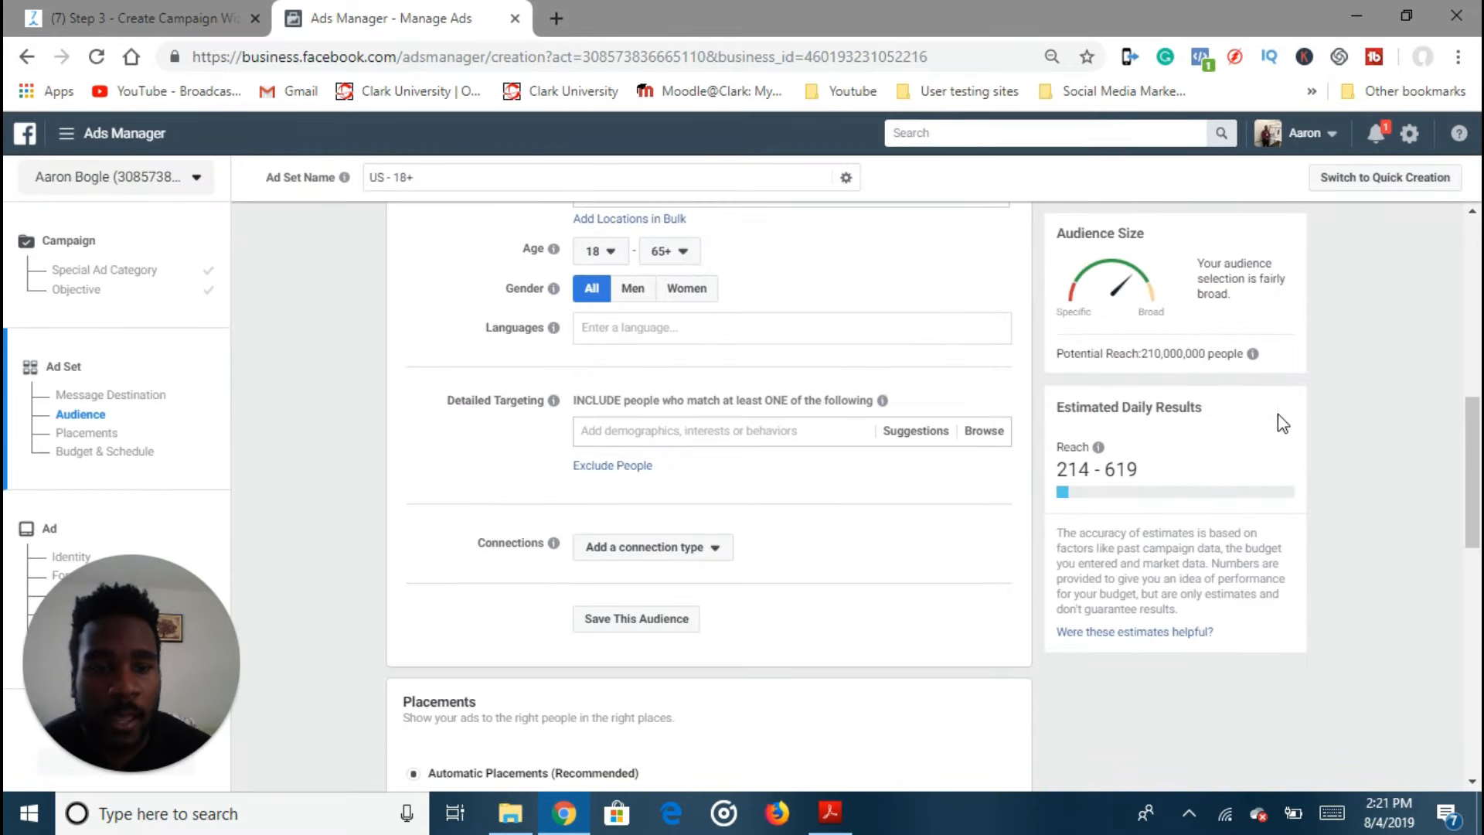
{"action": "mouse_move", "coordinate": [1250, 354]}
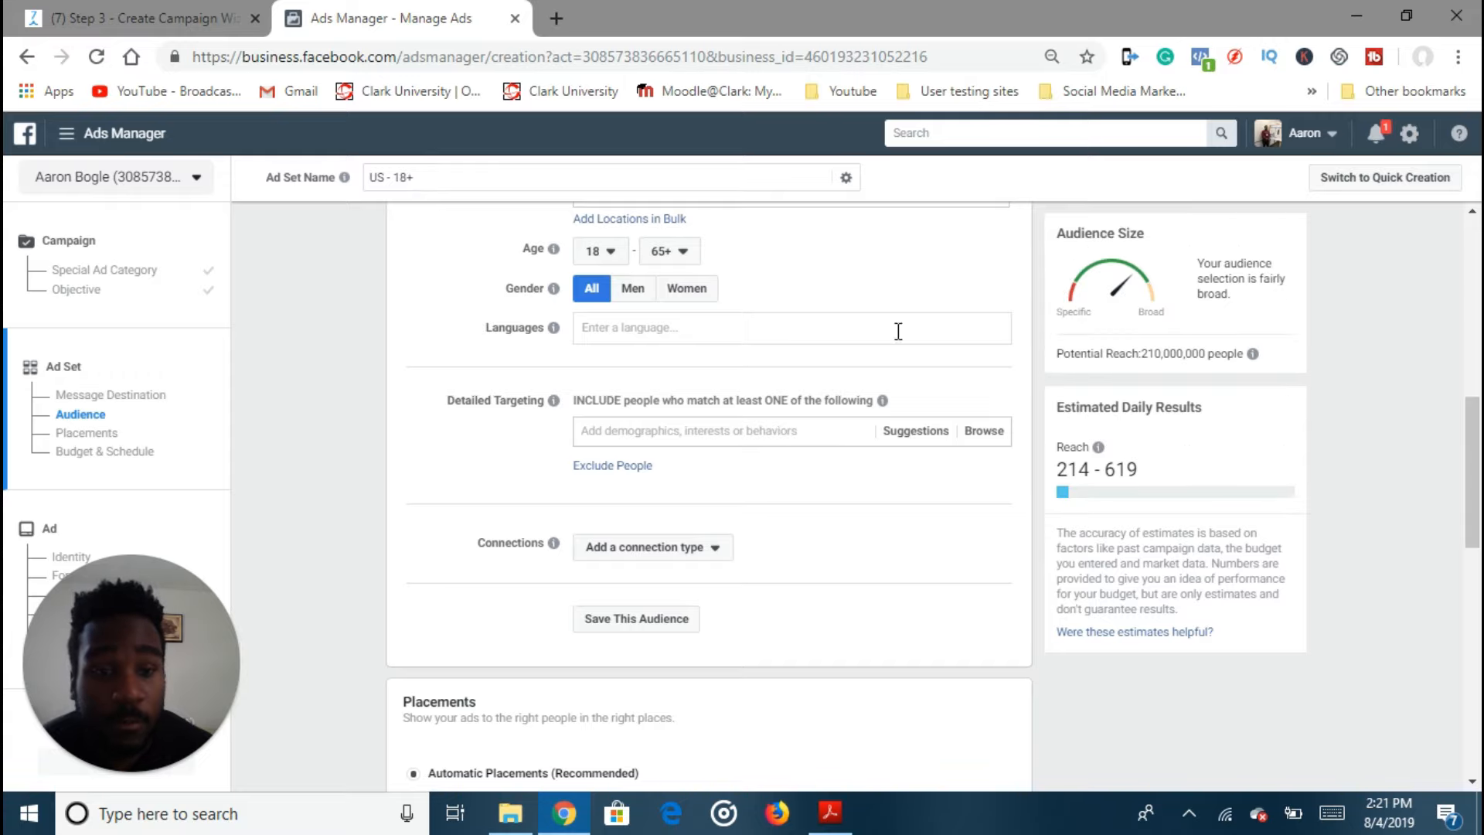
{"action": "left_click", "coordinate": [155, 4]}
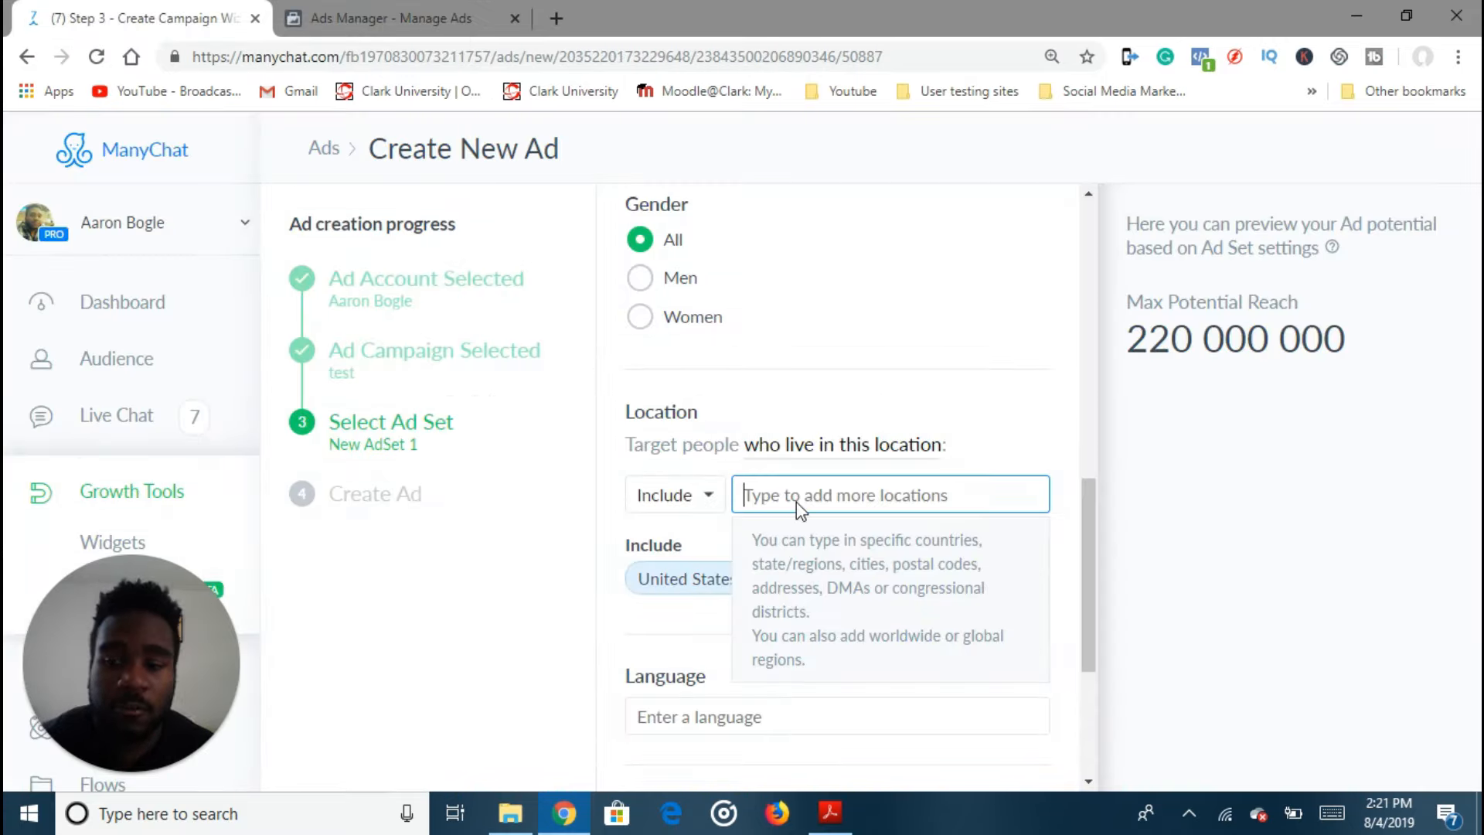
{"action": "left_click", "coordinate": [1076, 587]}
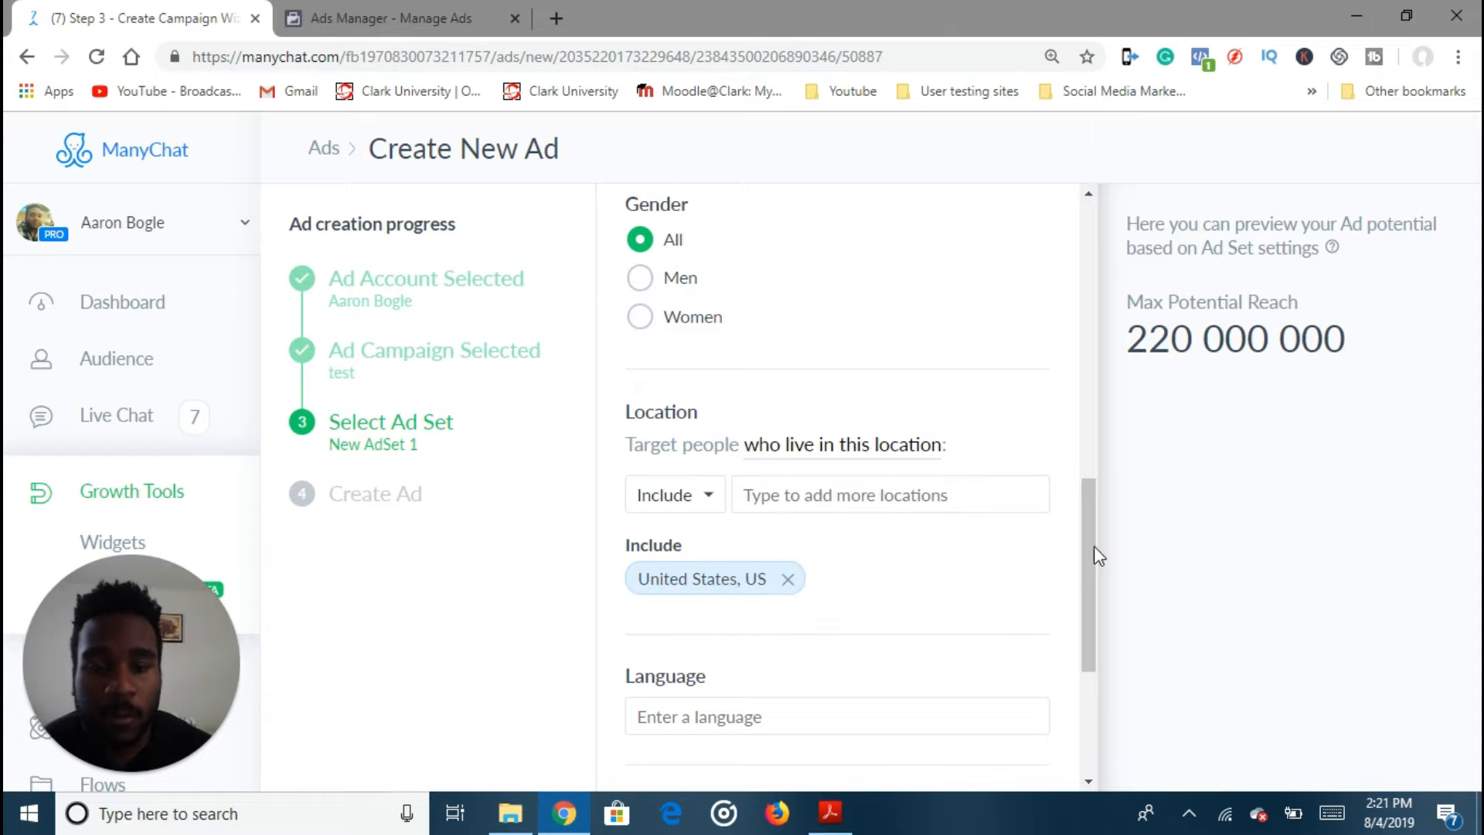
{"action": "scroll", "coordinate": [1071, 614], "scroll_direction": "up", "scroll_amount": 1}
{"action": "scroll", "coordinate": [1071, 613], "scroll_direction": "up", "scroll_amount": 10}
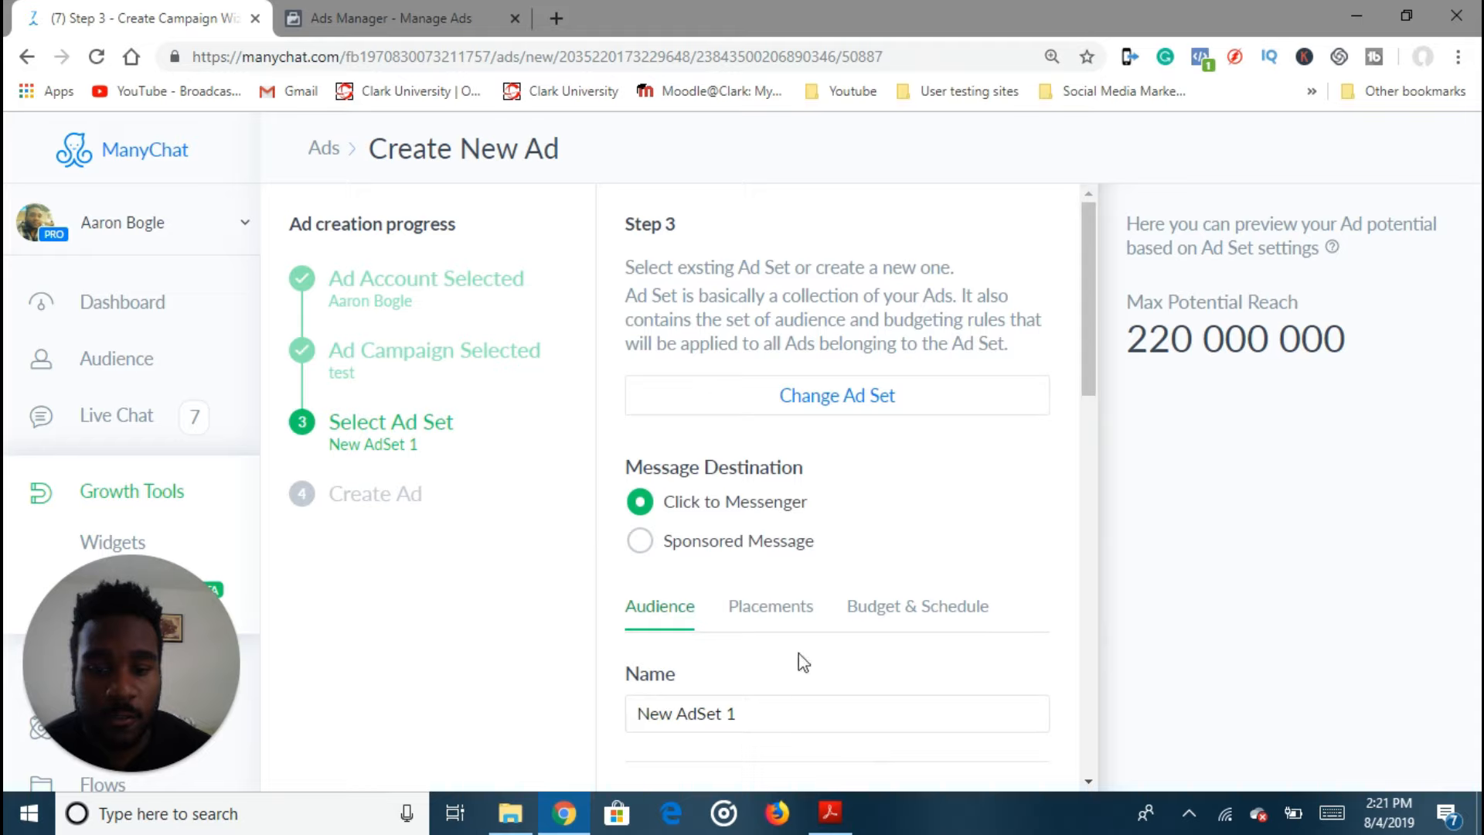
Switch the ad set's placements from automatic to Edit Placements and review the device types and platforms.
{"action": "left_click", "coordinate": [783, 625]}
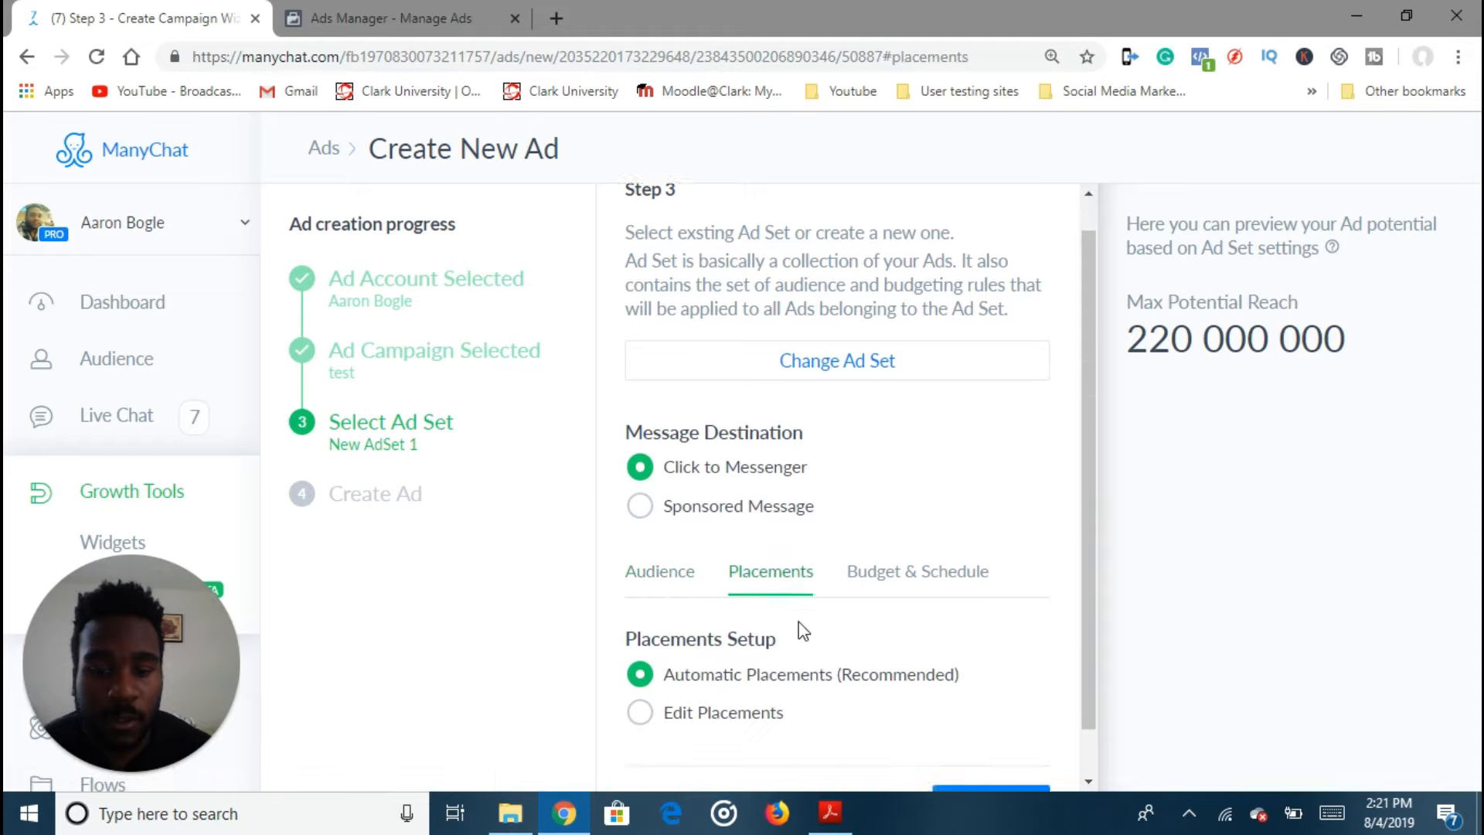
{"action": "scroll", "coordinate": [799, 636], "scroll_direction": "down", "scroll_amount": 1}
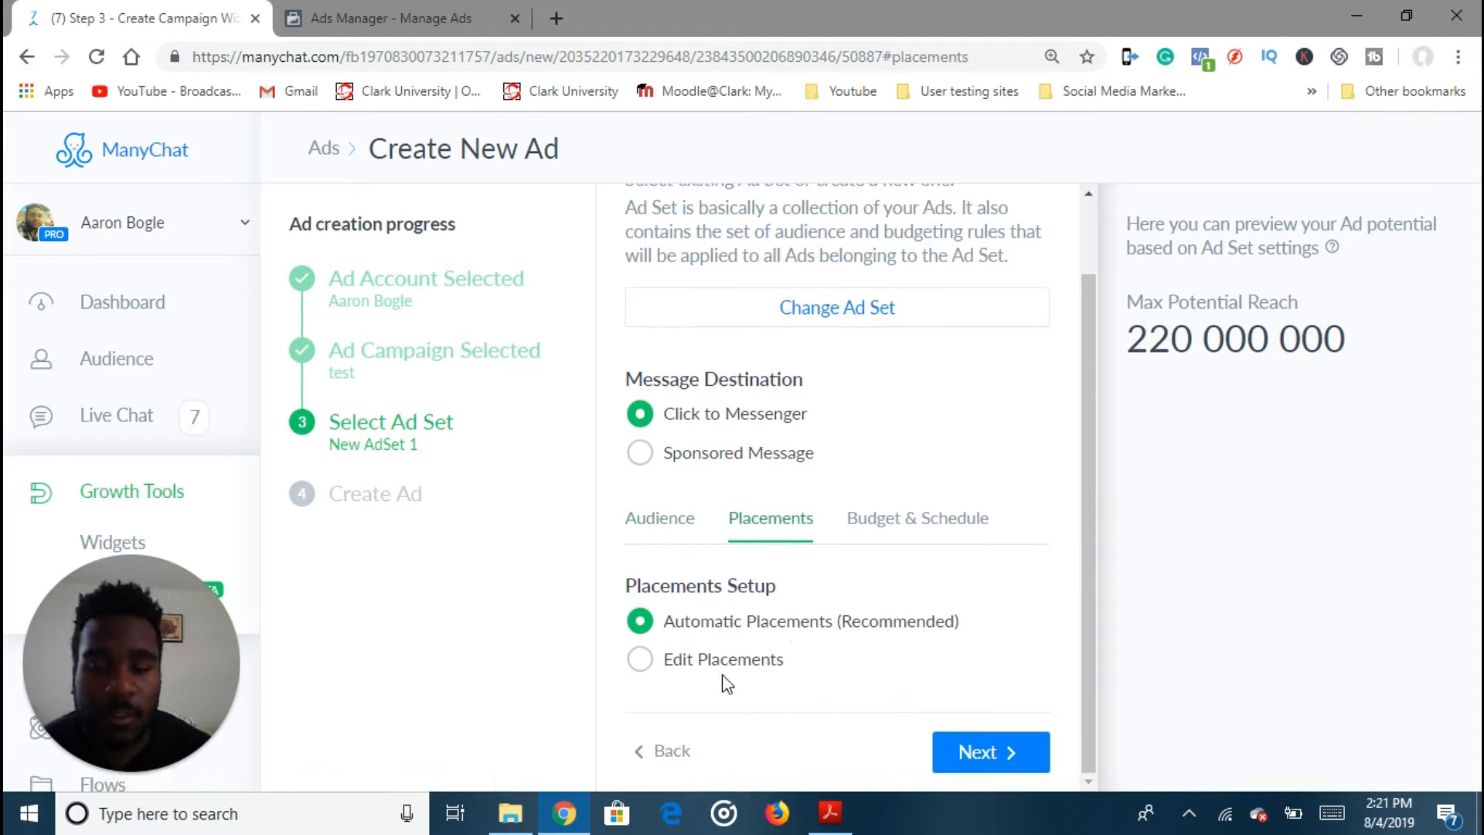
{"action": "left_click", "coordinate": [752, 661]}
{"action": "scroll", "coordinate": [754, 666], "scroll_direction": "down", "scroll_amount": 5}
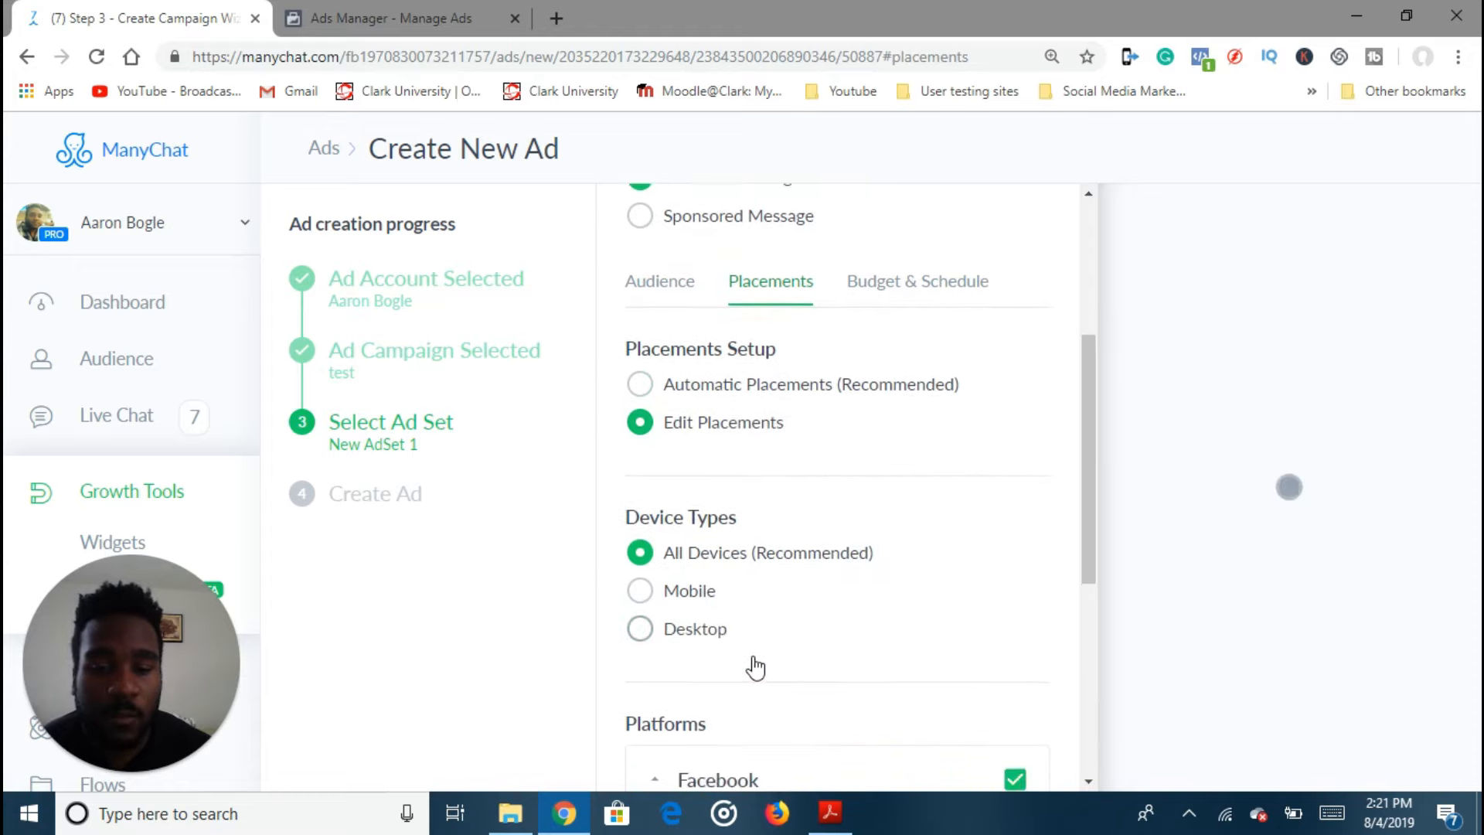
{"action": "scroll", "coordinate": [778, 709], "scroll_direction": "down", "scroll_amount": 2}
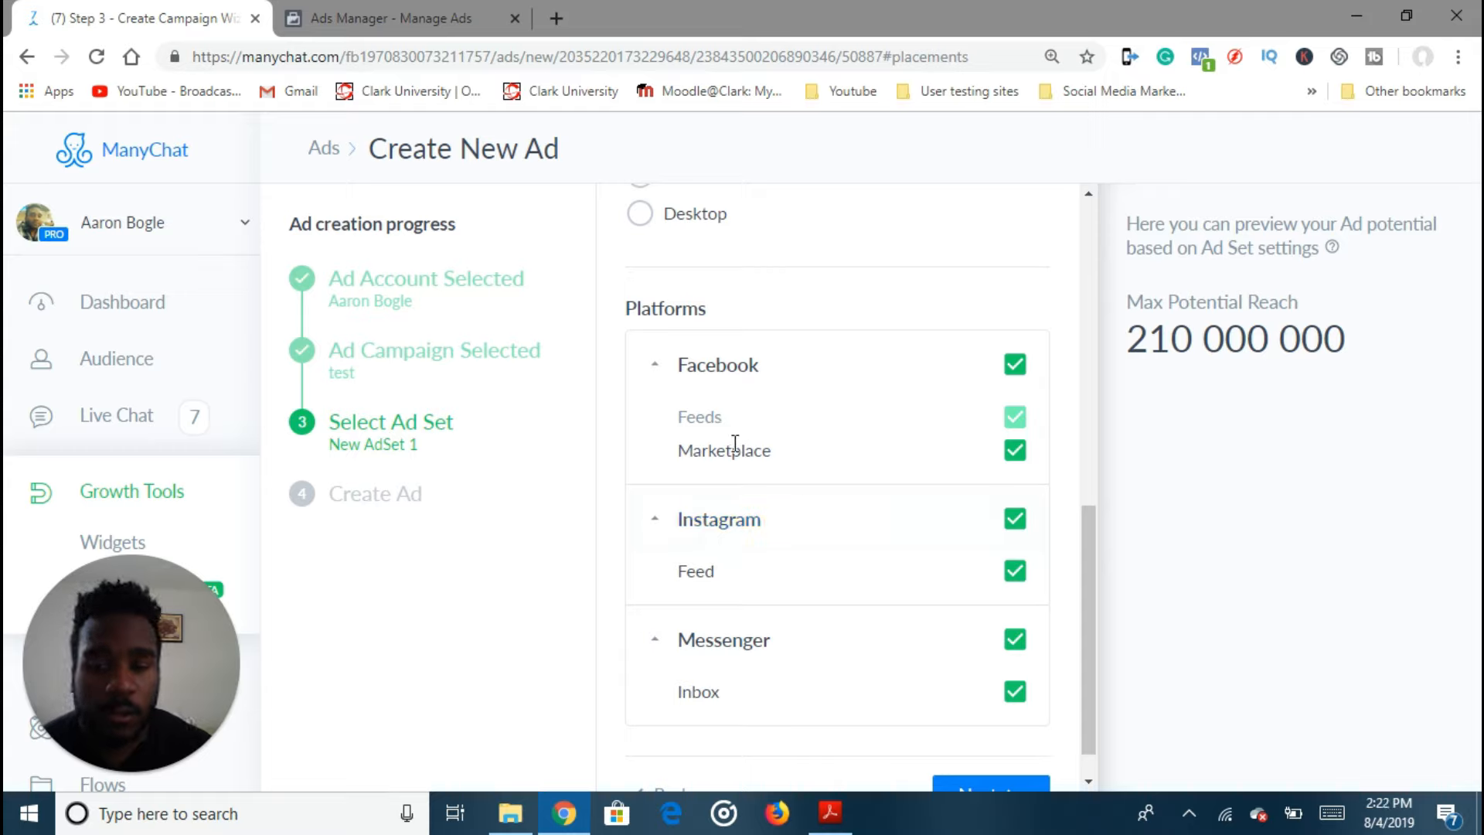
{"action": "scroll", "coordinate": [831, 546], "scroll_direction": "up", "scroll_amount": 5}
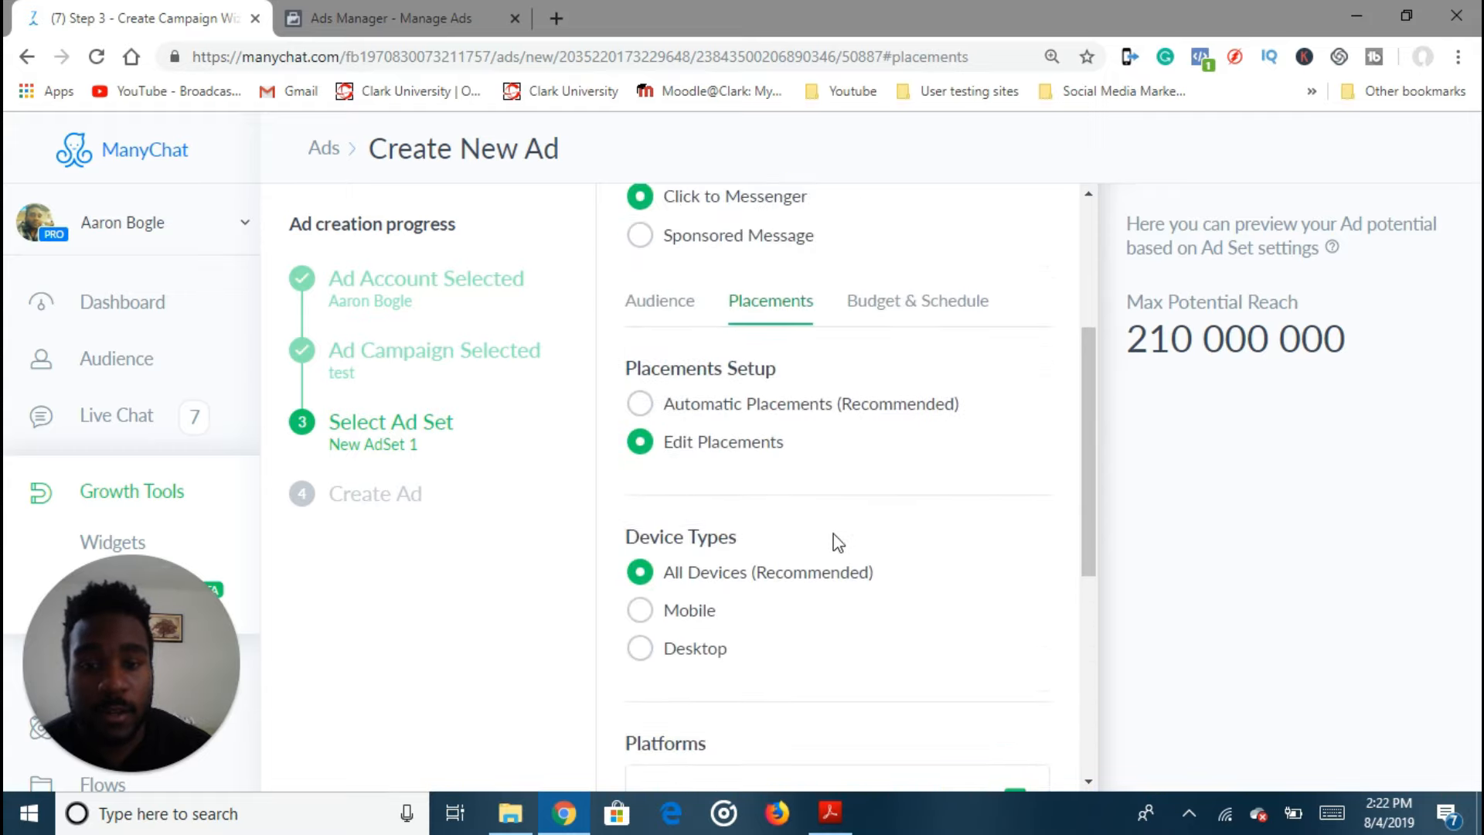
Set the ad set's daily budget to 20.00 USD in the budget and schedule settings.
{"action": "left_click", "coordinate": [927, 301]}
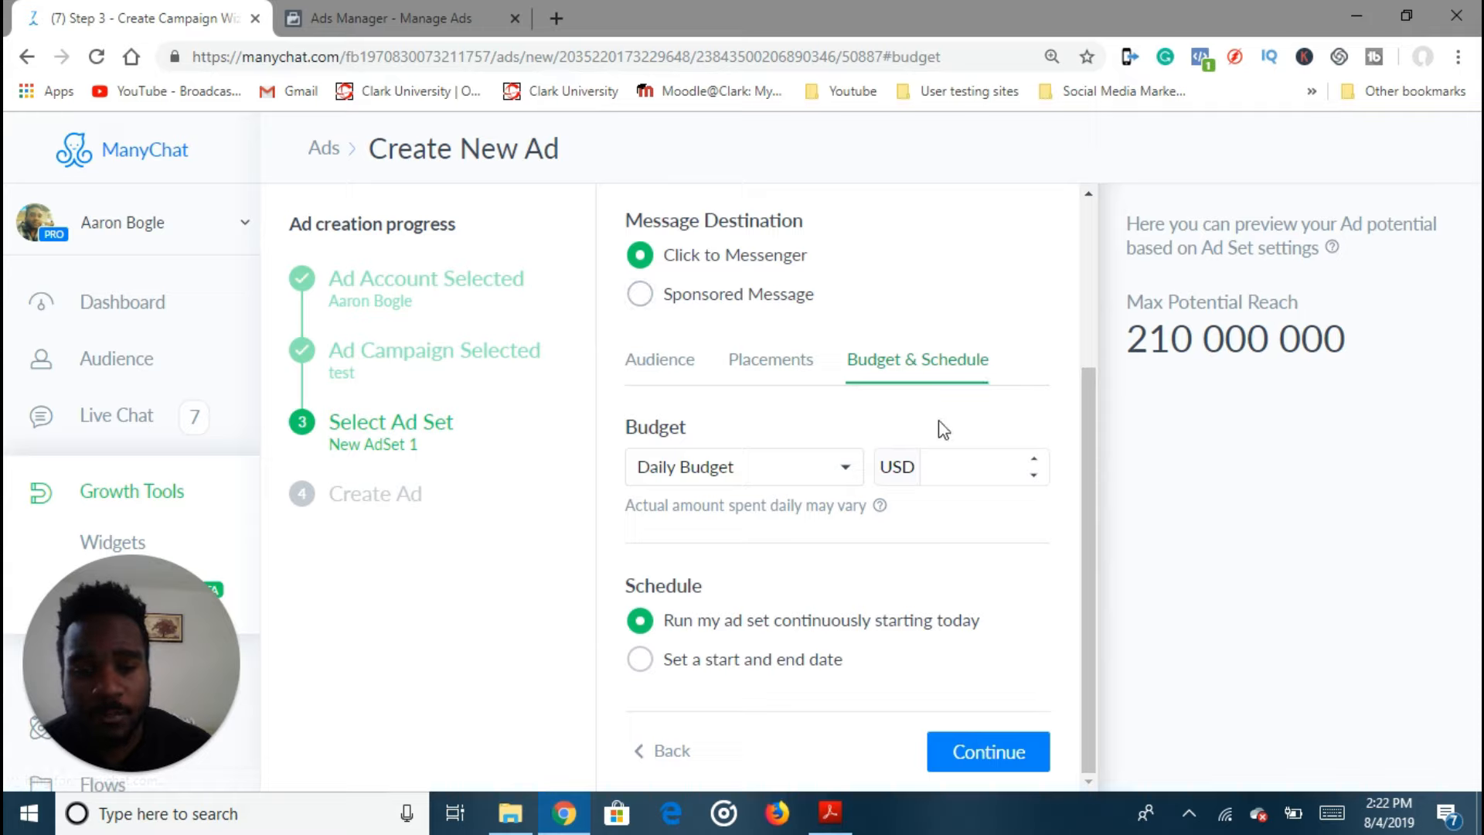
{"action": "left_click", "coordinate": [941, 467]}
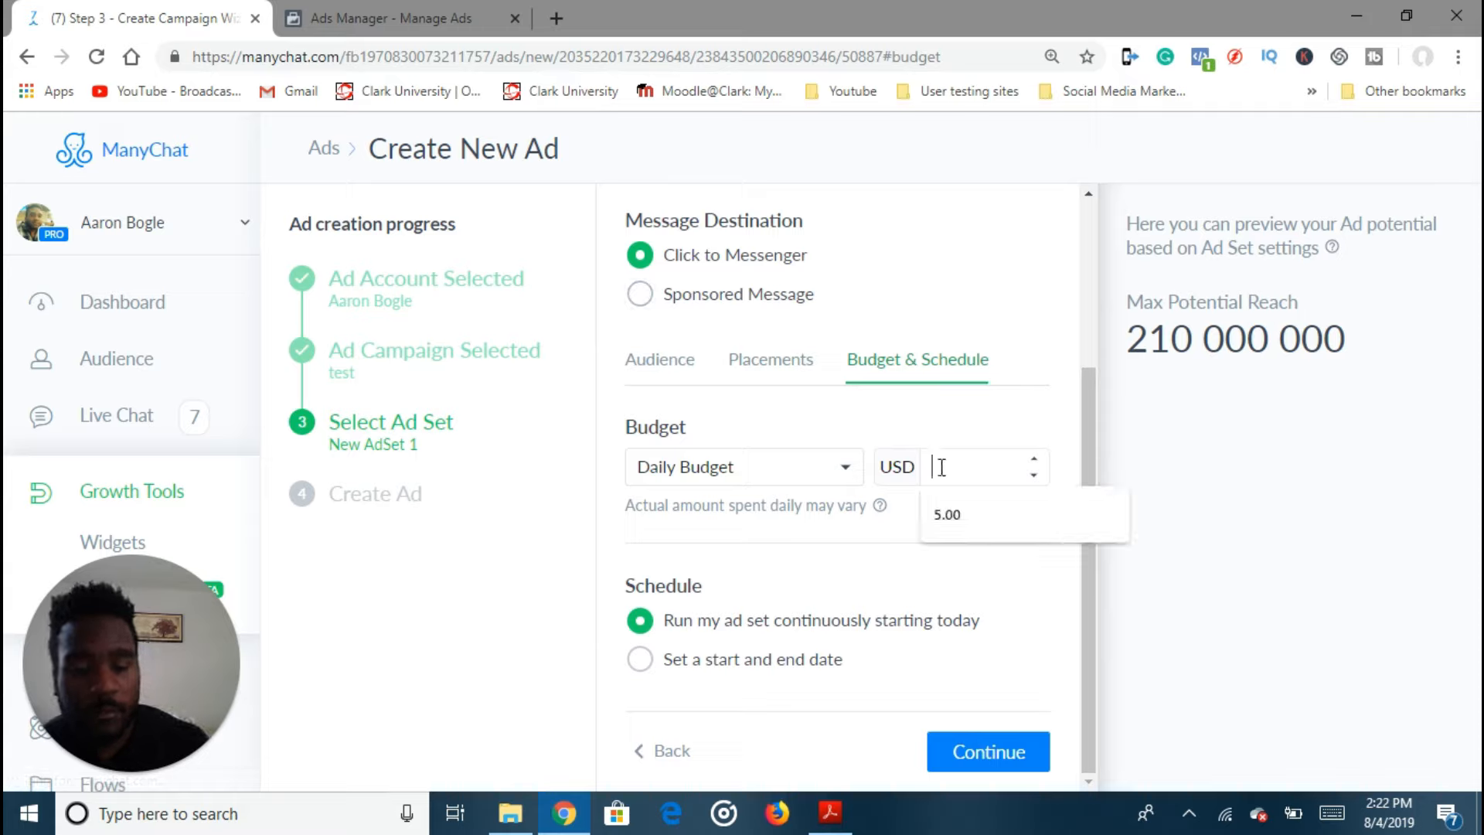
{"action": "type", "text": "20"}
{"action": "left_click", "coordinate": [935, 519]}
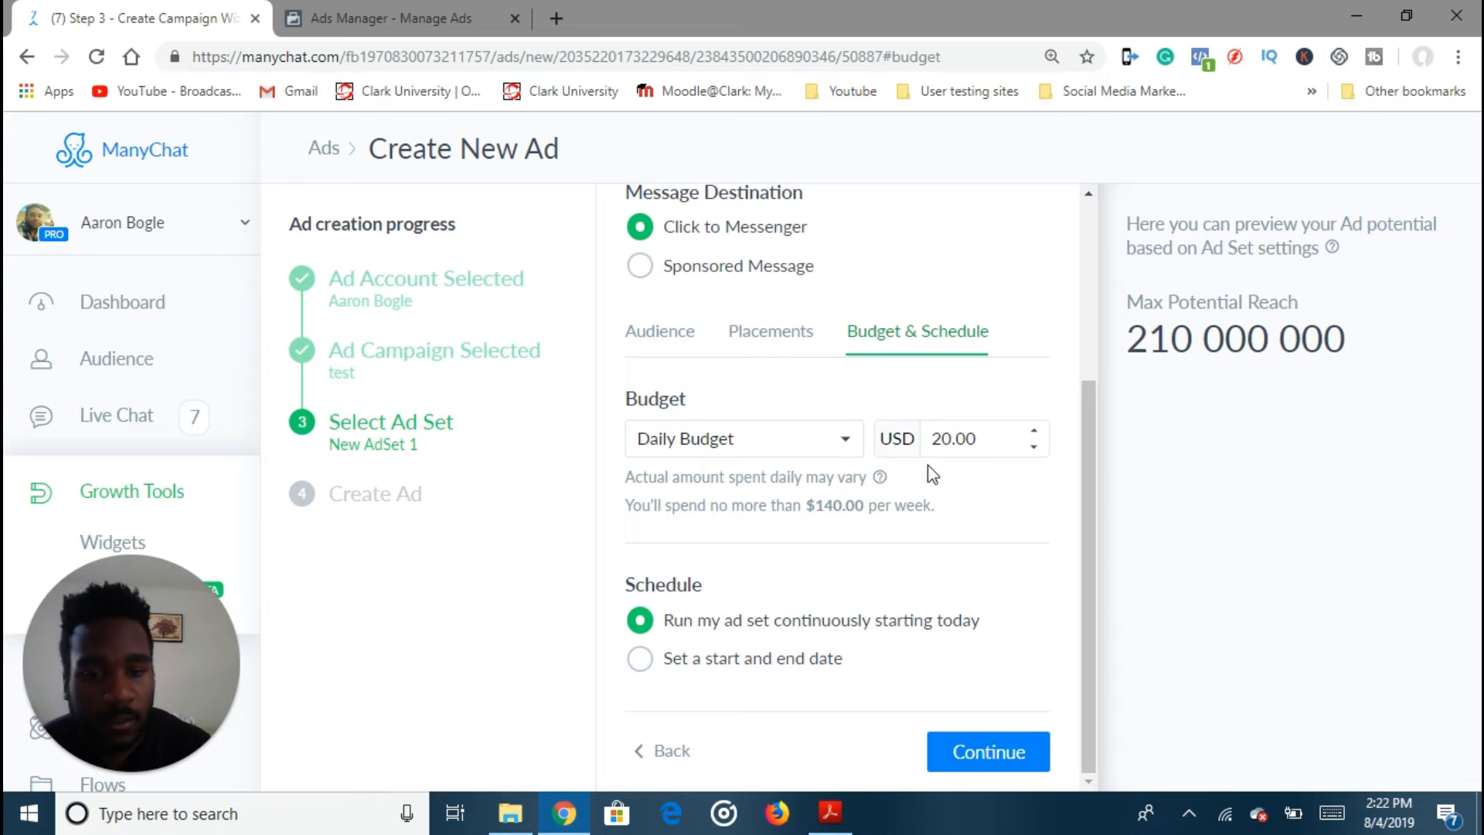
Switch to Ads Manager and set the US - 18+ ad set's daily budget to $20.00.
{"action": "left_click", "coordinate": [409, 18]}
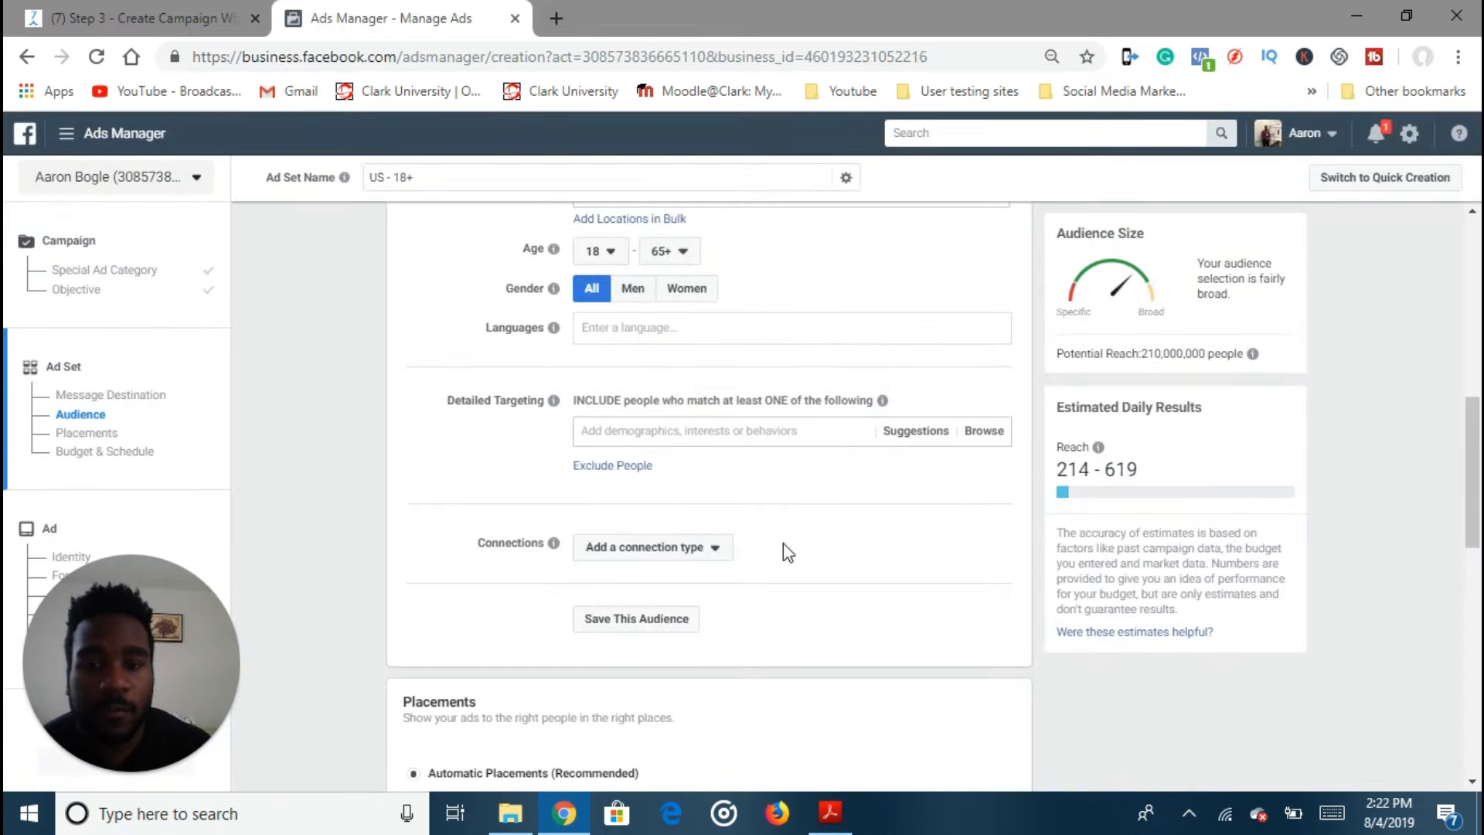
{"action": "scroll", "coordinate": [788, 554], "scroll_direction": "down", "scroll_amount": 10}
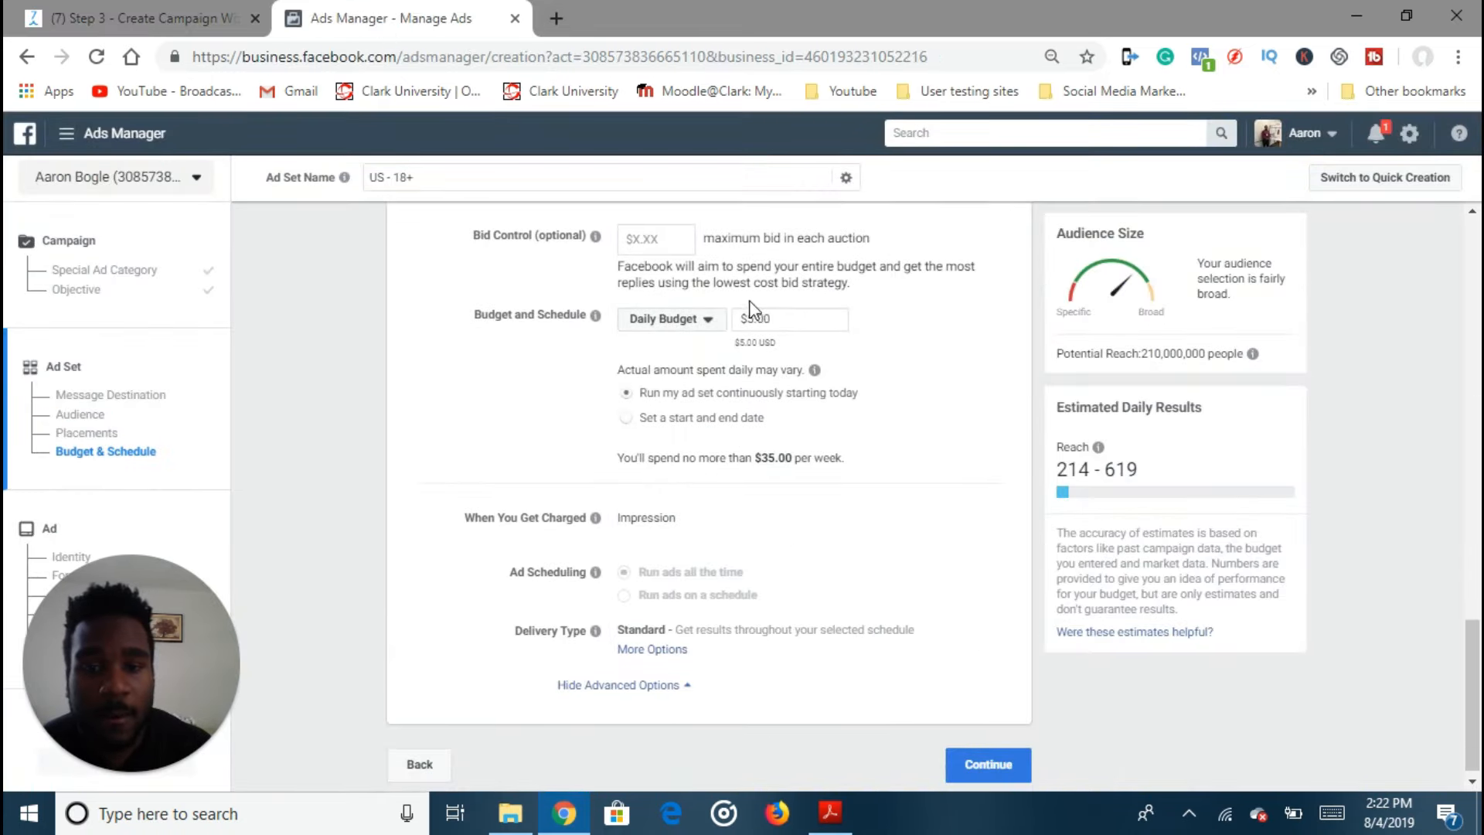
{"action": "left_click", "coordinate": [786, 320]}
{"action": "left_click_drag", "start_coordinate": [785, 320], "coordinate": [628, 303]}
{"action": "type", "text": "20"}
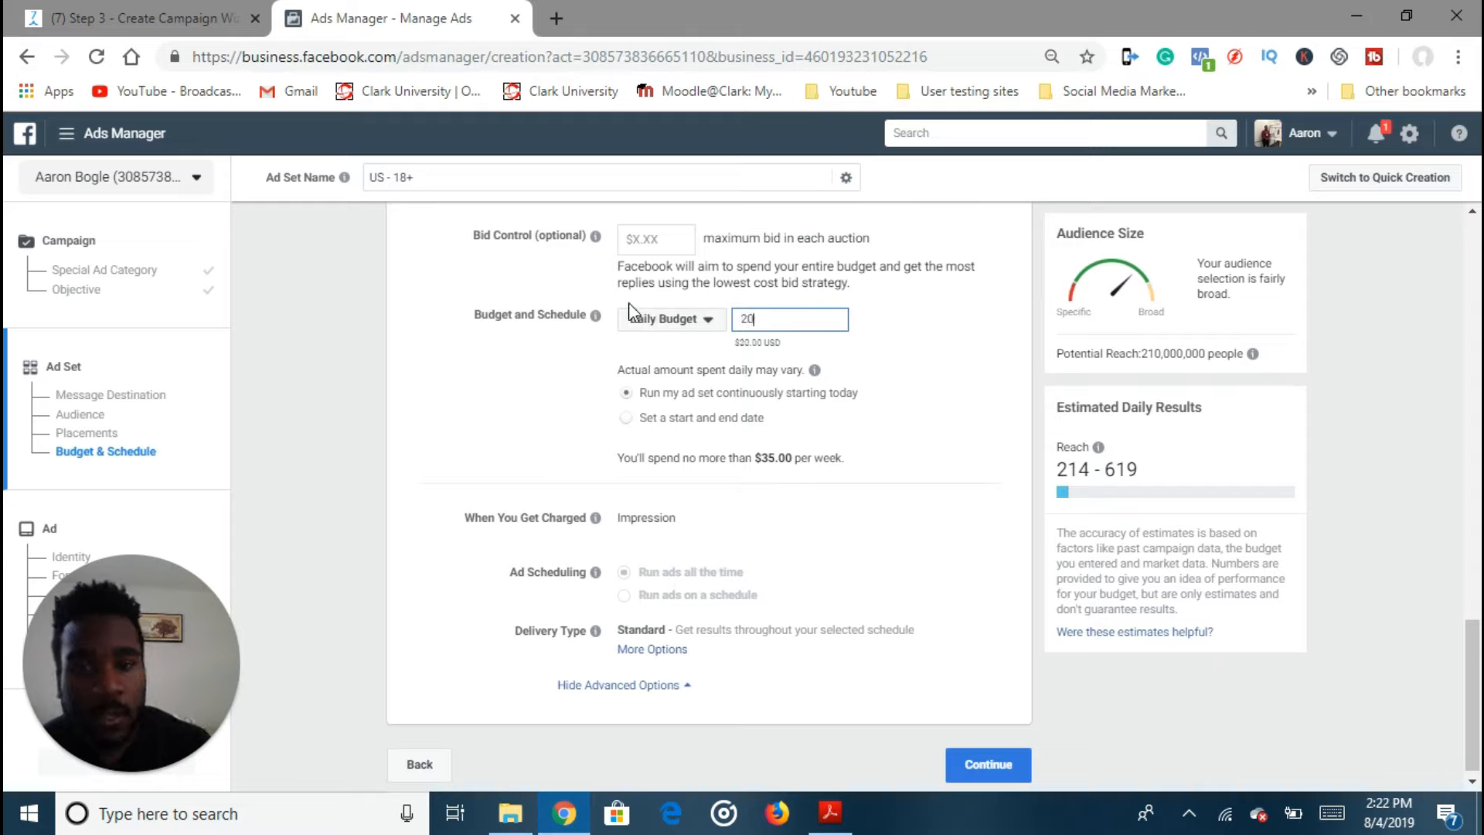
{"action": "left_click", "coordinate": [744, 368]}
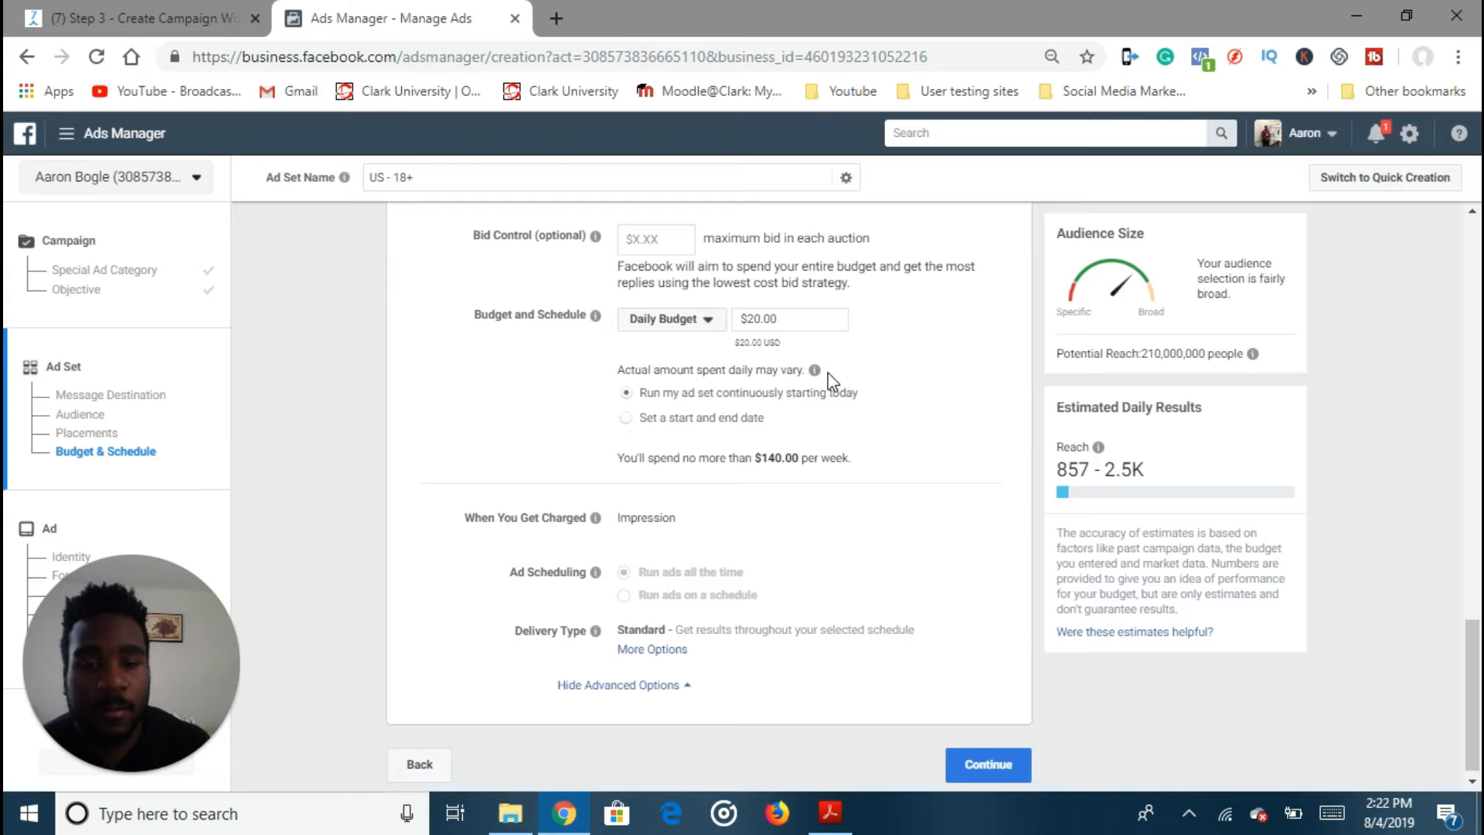
Switch back to ManyChat and include the Digital marketing interest in the ad set's audience targeting.
{"action": "left_click", "coordinate": [241, 20]}
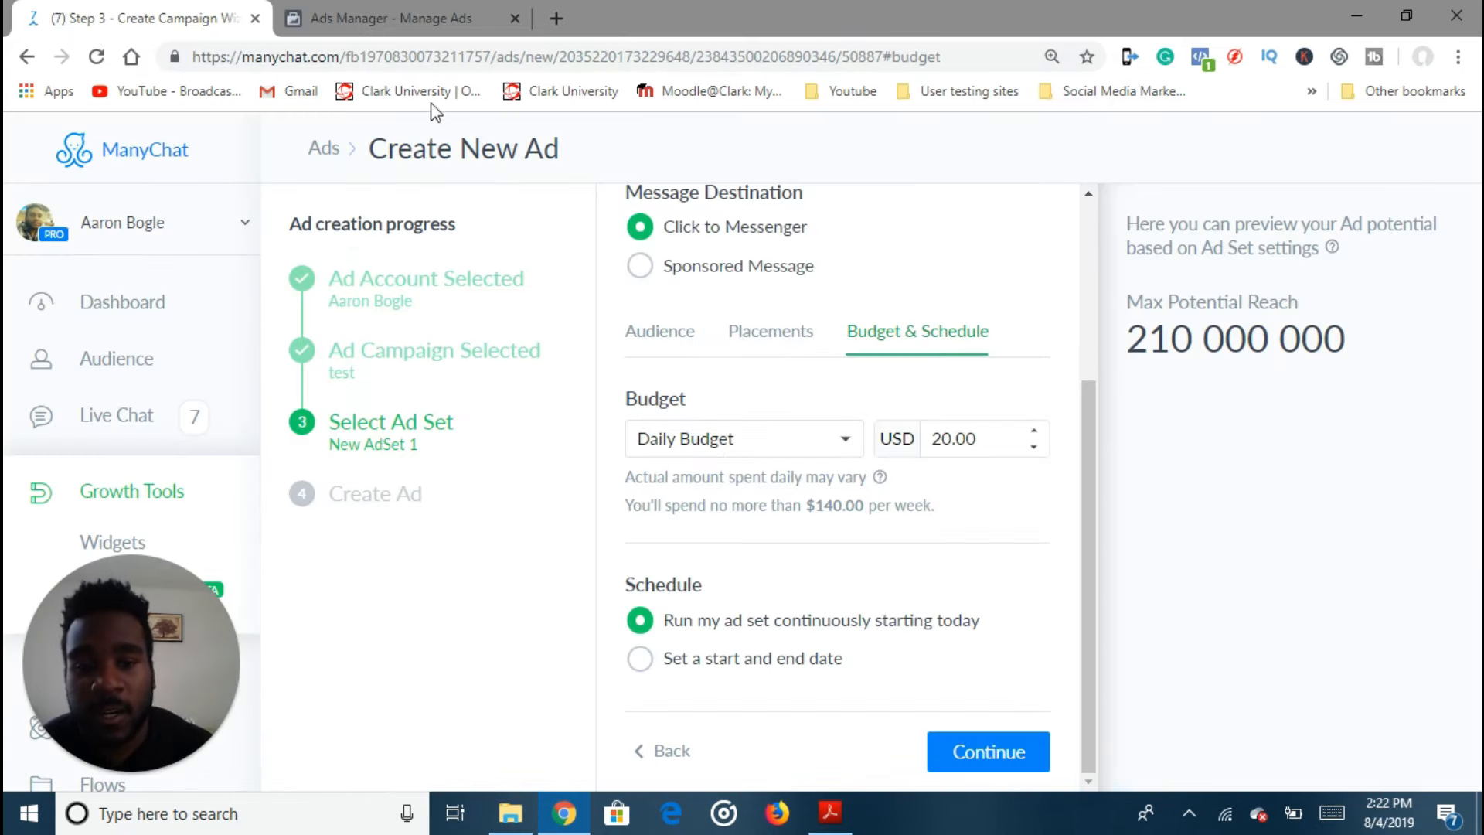
{"action": "left_click", "coordinate": [672, 332]}
{"action": "scroll", "coordinate": [906, 463], "scroll_direction": "down", "scroll_amount": 3}
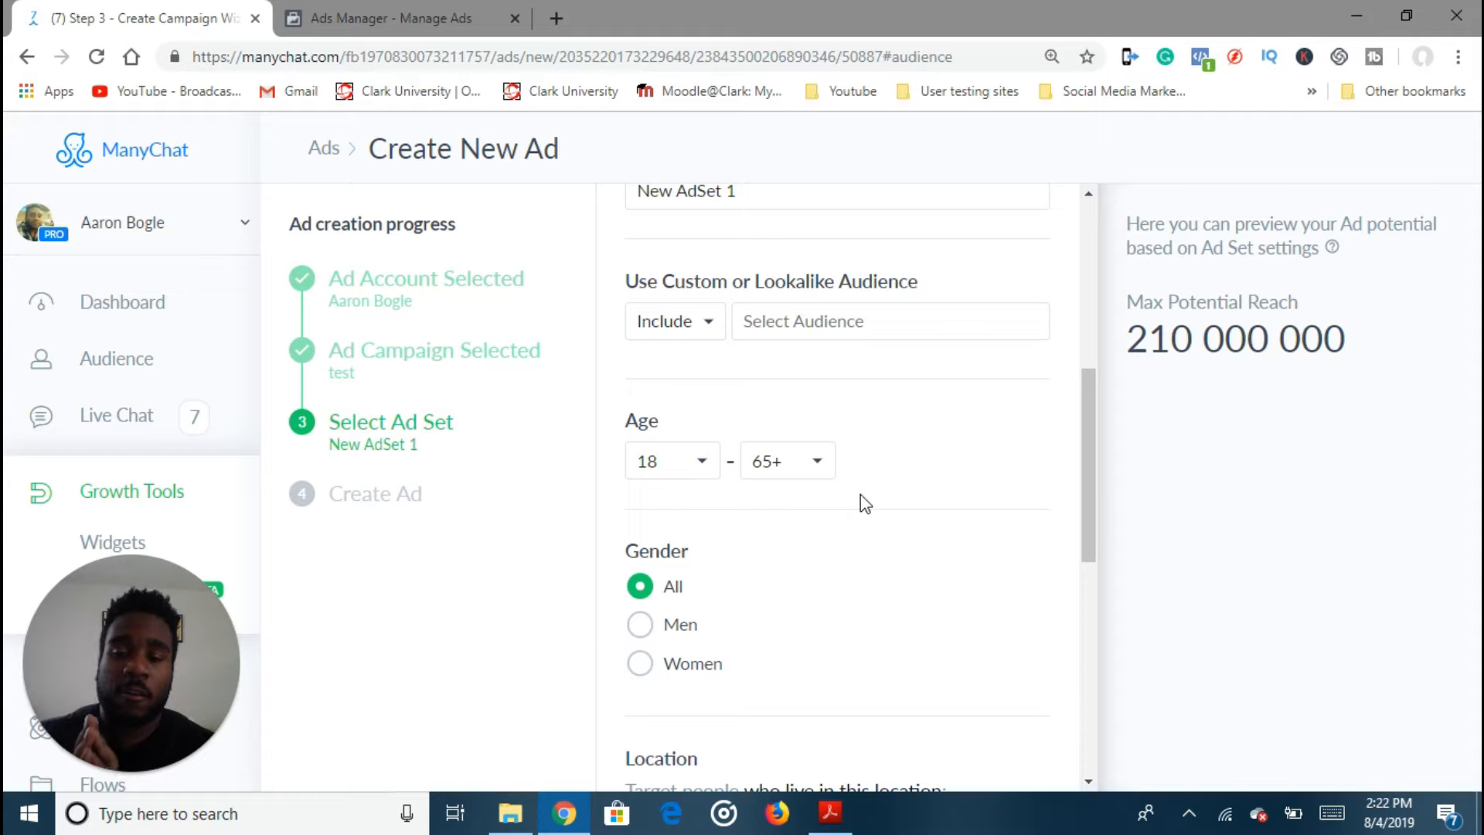
{"action": "scroll", "coordinate": [860, 503], "scroll_direction": "down", "scroll_amount": 4}
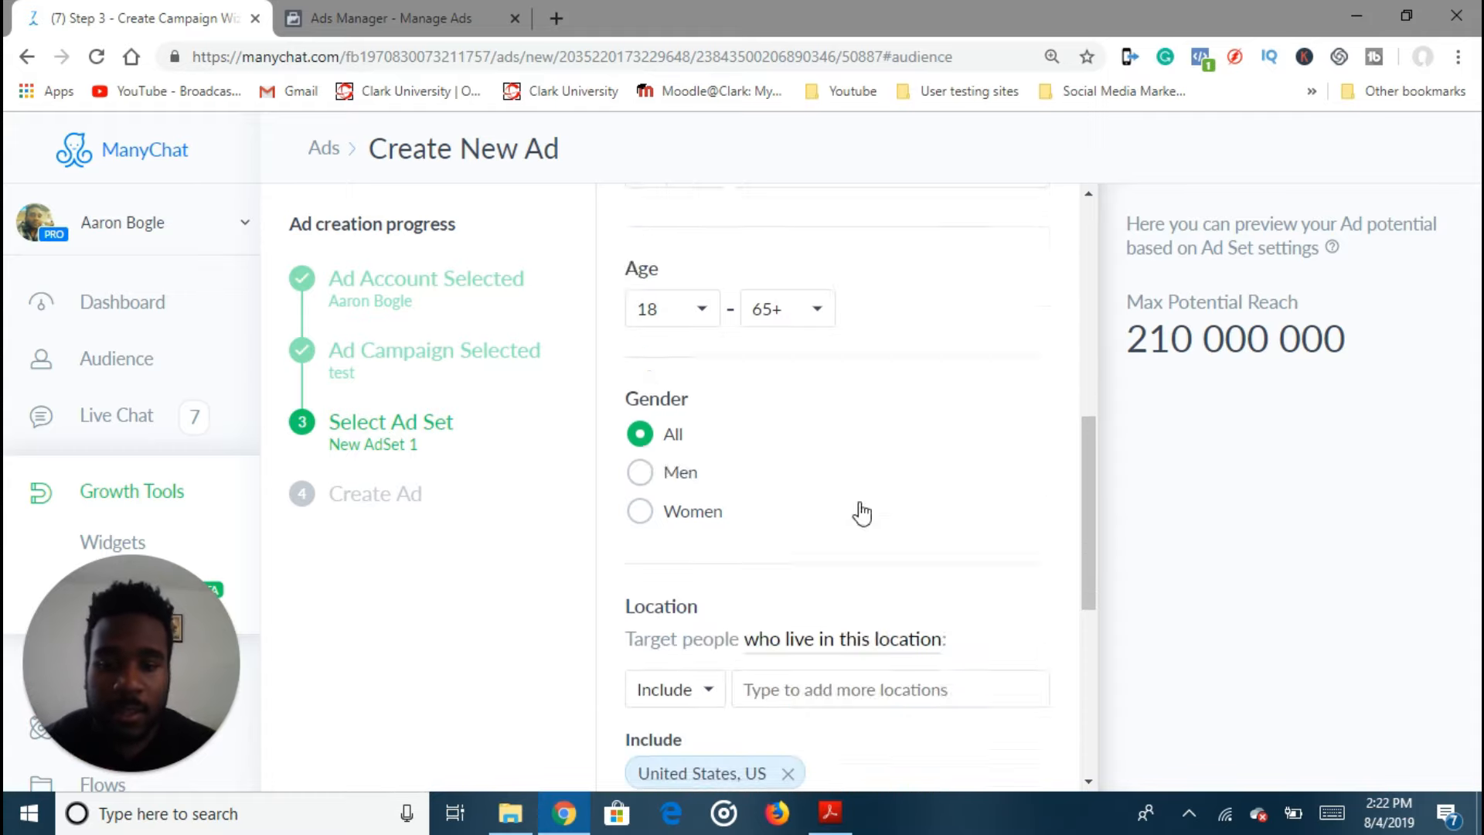
{"action": "scroll", "coordinate": [859, 513], "scroll_direction": "down", "scroll_amount": 4}
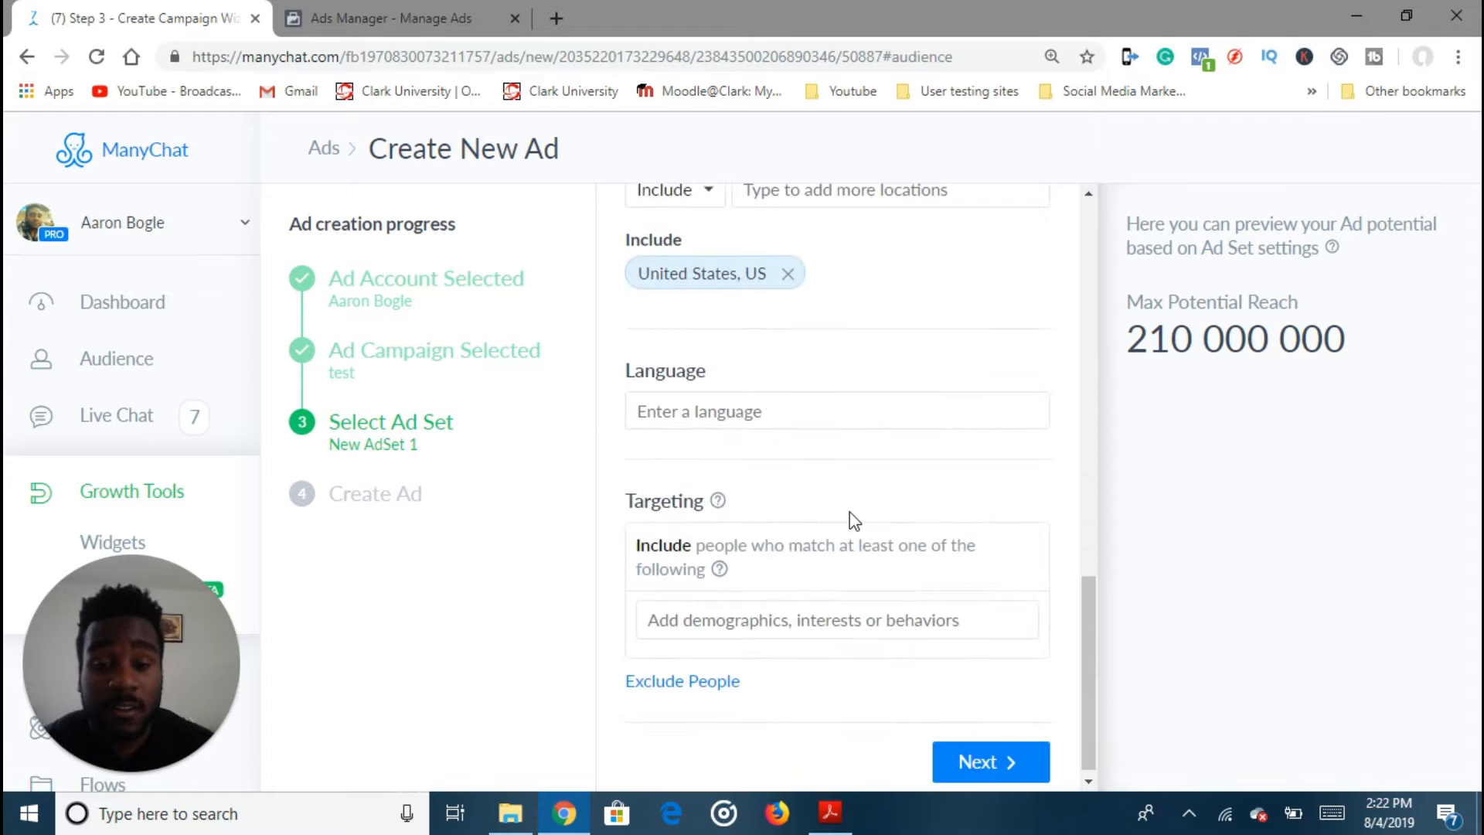
{"action": "scroll", "coordinate": [788, 463], "scroll_direction": "down", "scroll_amount": 1}
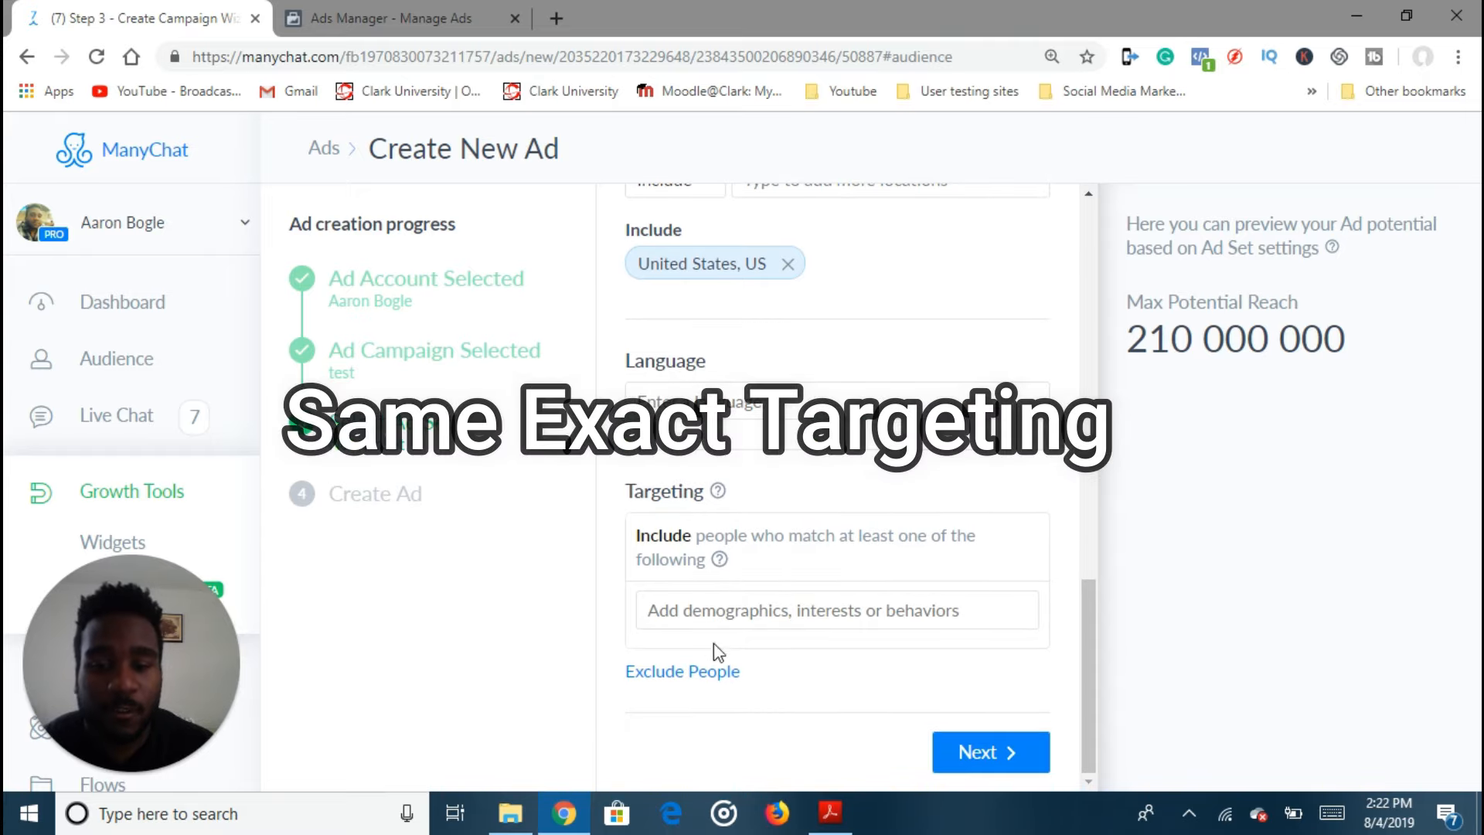
{"action": "left_click", "coordinate": [767, 608]}
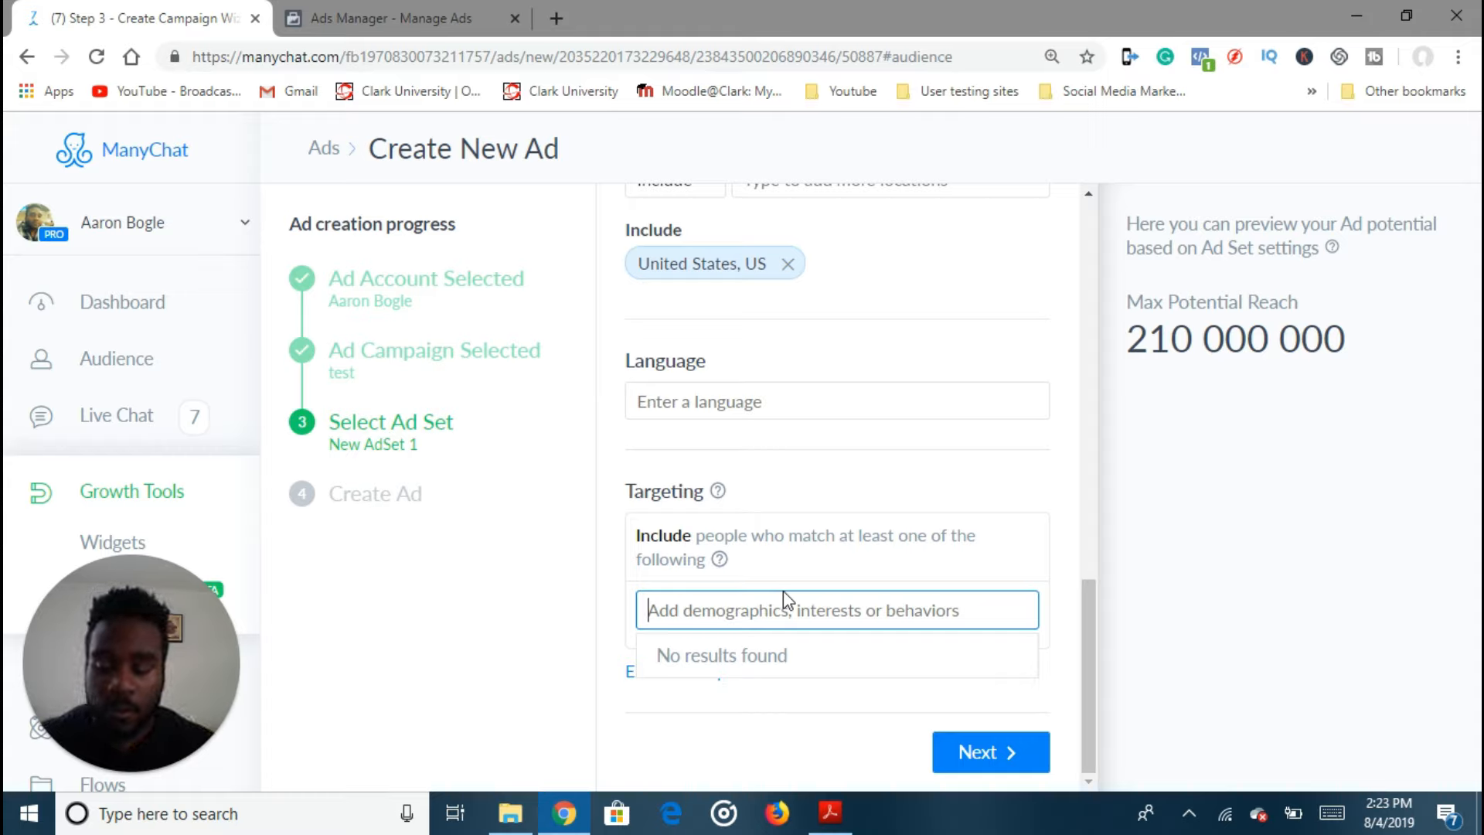
{"action": "type", "text": "digital "}
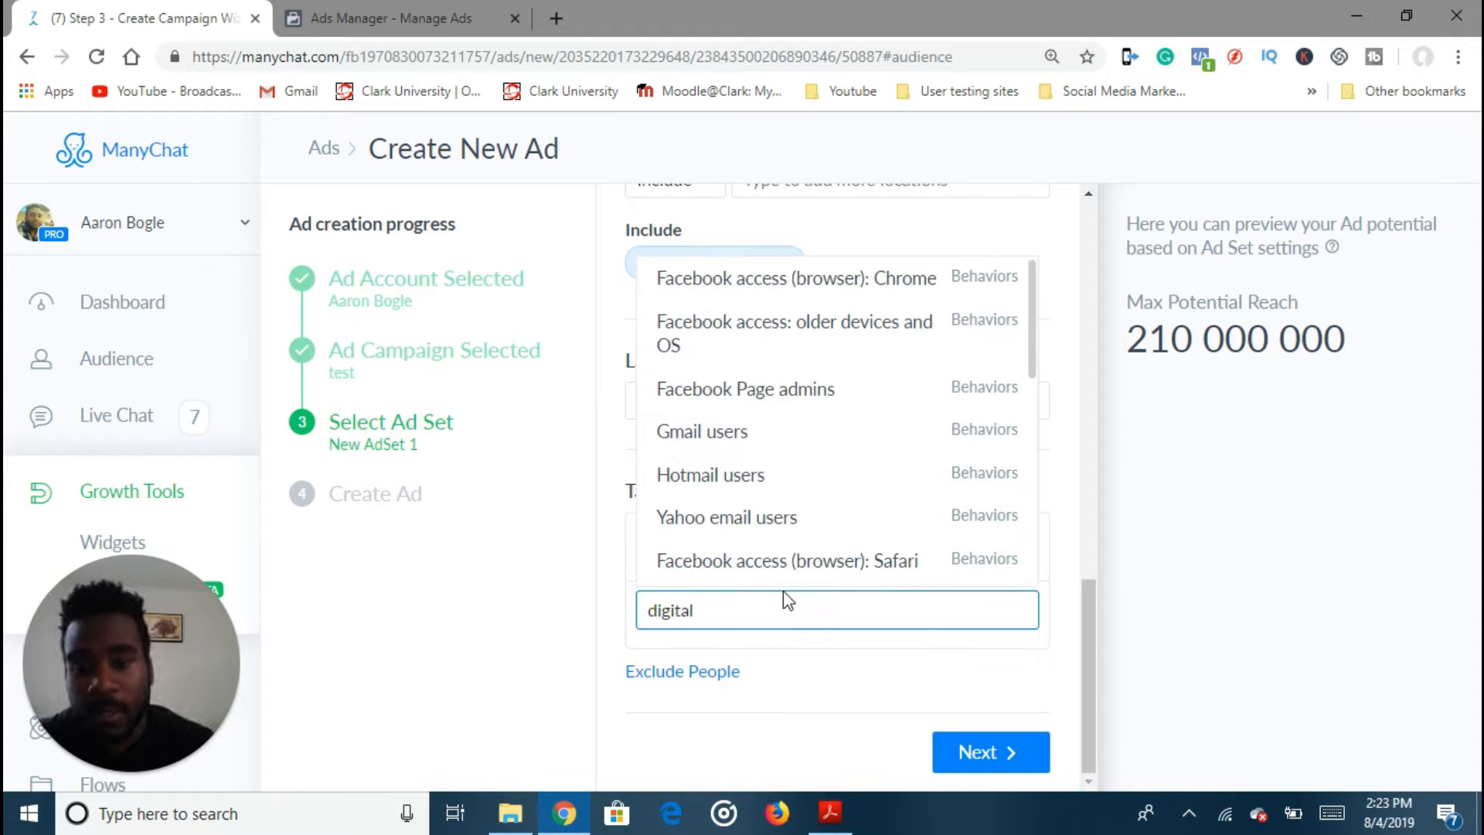
{"action": "type", "text": "mar"}
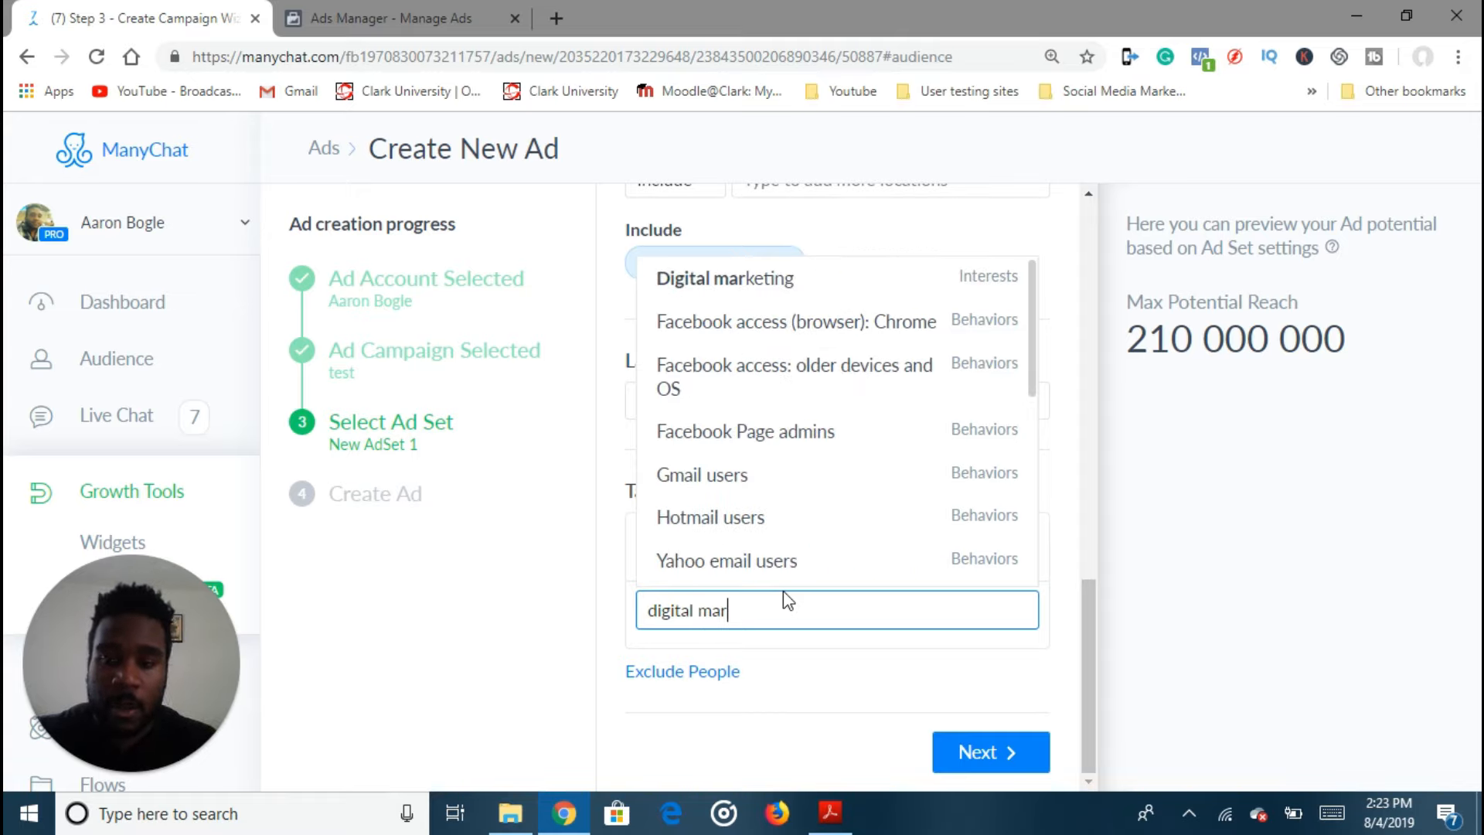
{"action": "left_click", "coordinate": [861, 288]}
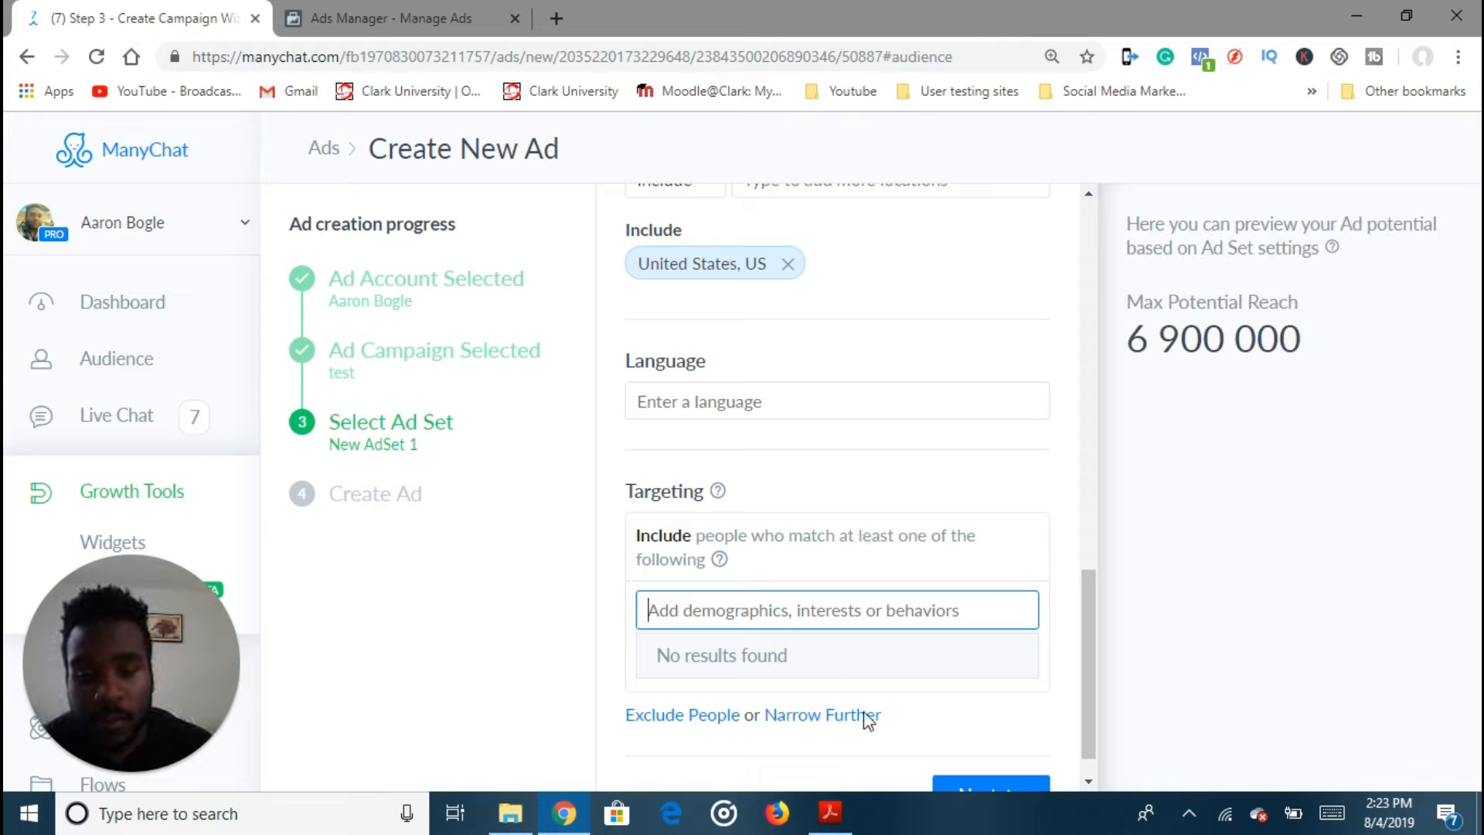
Narrow the audience further so people must also match the Gary Vaynerchuk interest.
{"action": "left_click", "coordinate": [801, 718]}
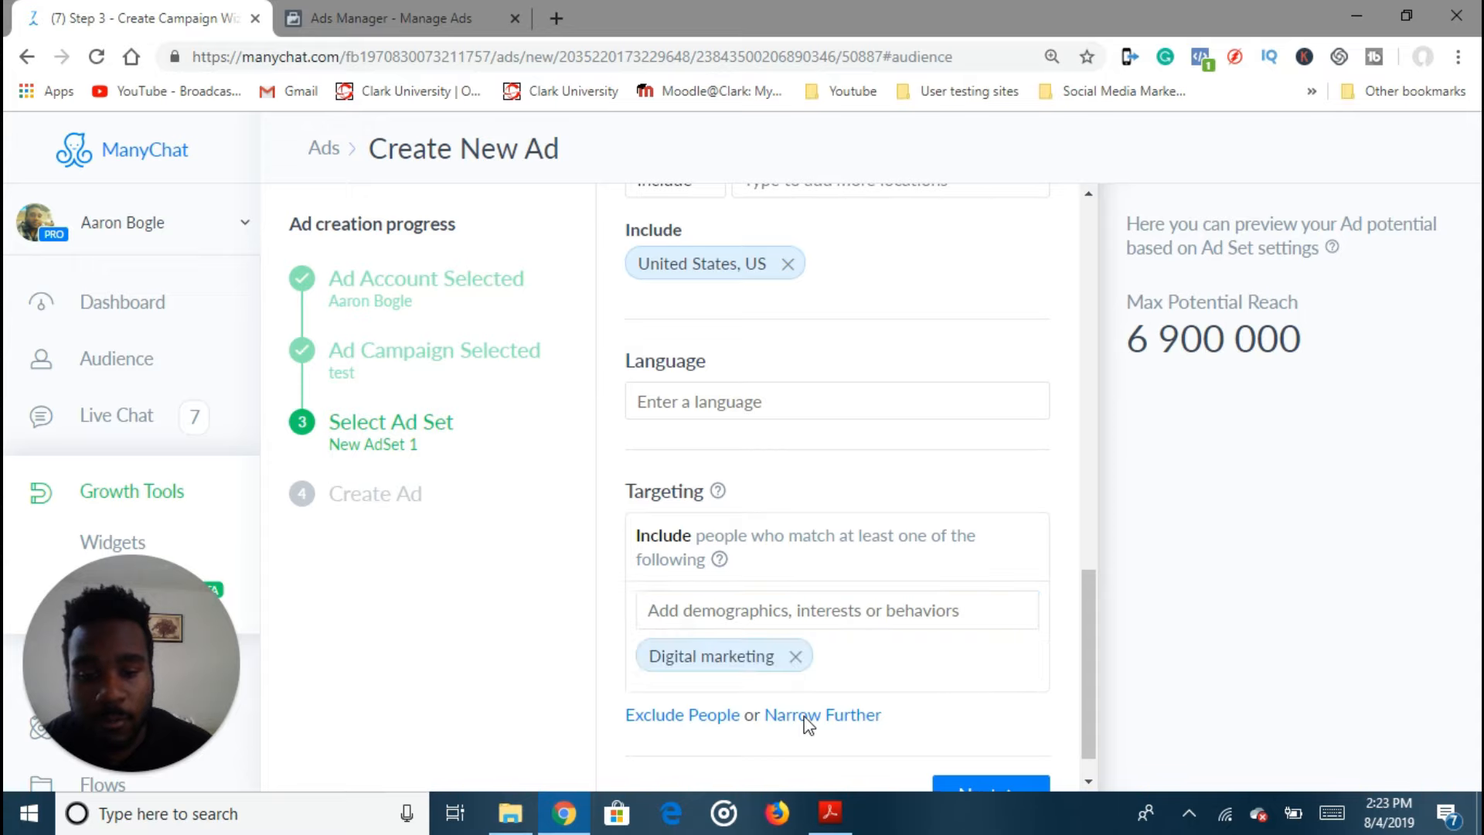
{"action": "left_click", "coordinate": [801, 718]}
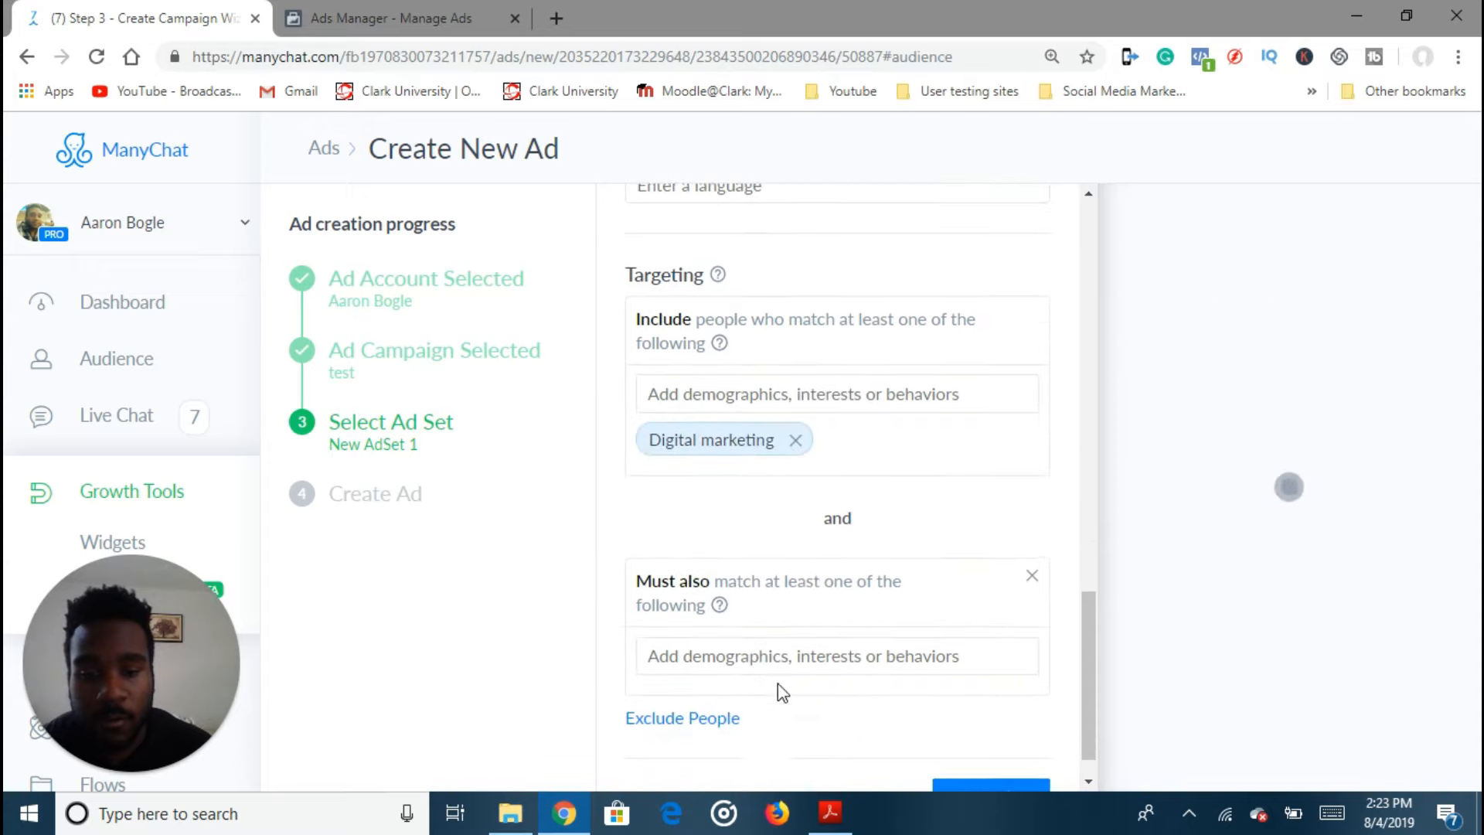
{"action": "left_click", "coordinate": [727, 657]}
{"action": "type", "text": "socail"}
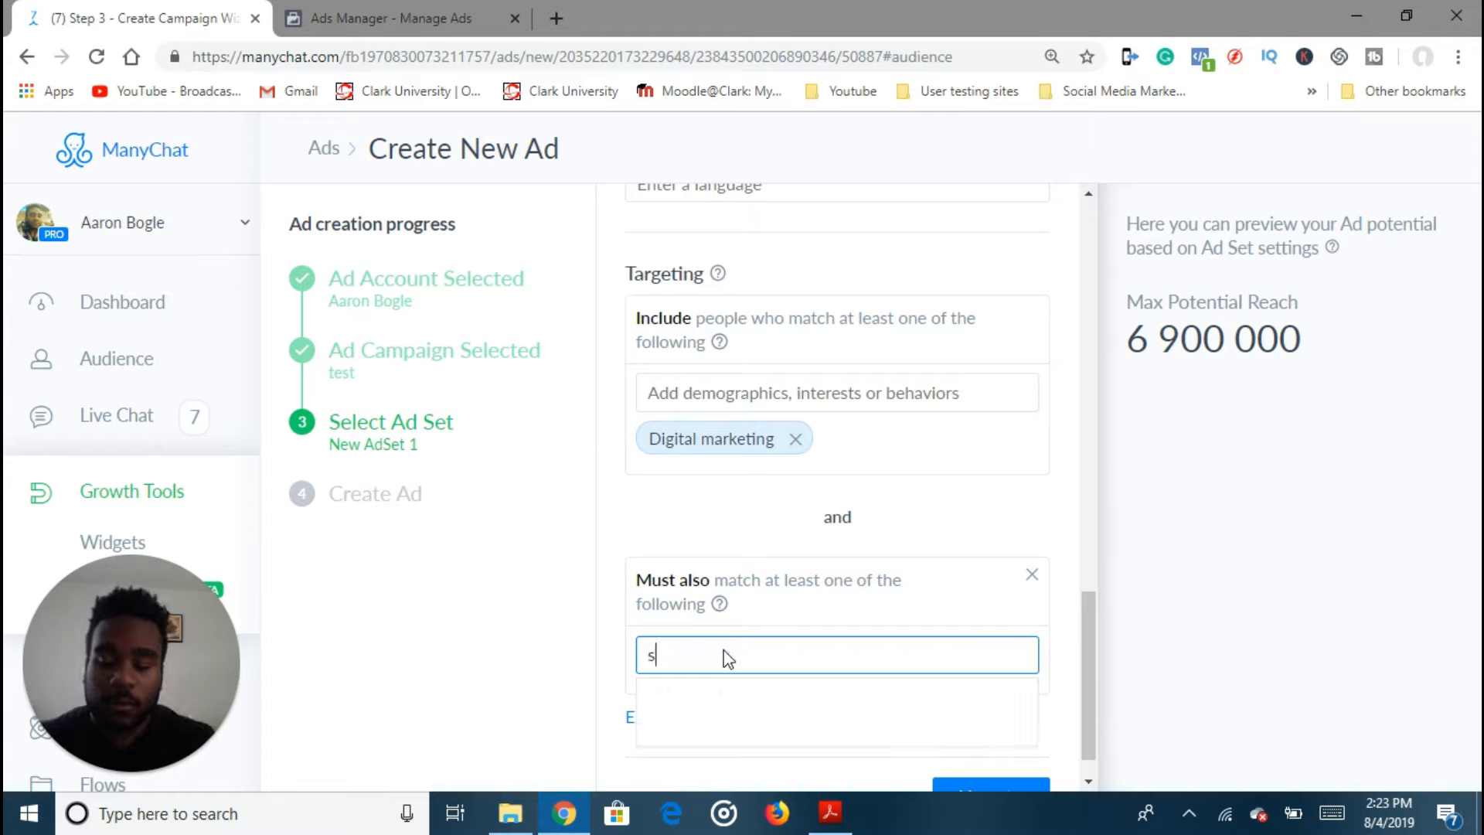
{"action": "key", "text": "BackSpace"}
{"action": "key", "text": "BackSpace"}
{"action": "key", "text": "BackSpace"}
{"action": "key", "text": "BackSpace"}
{"action": "key", "text": "BackSpace"}
{"action": "key", "text": "BackSpace"}
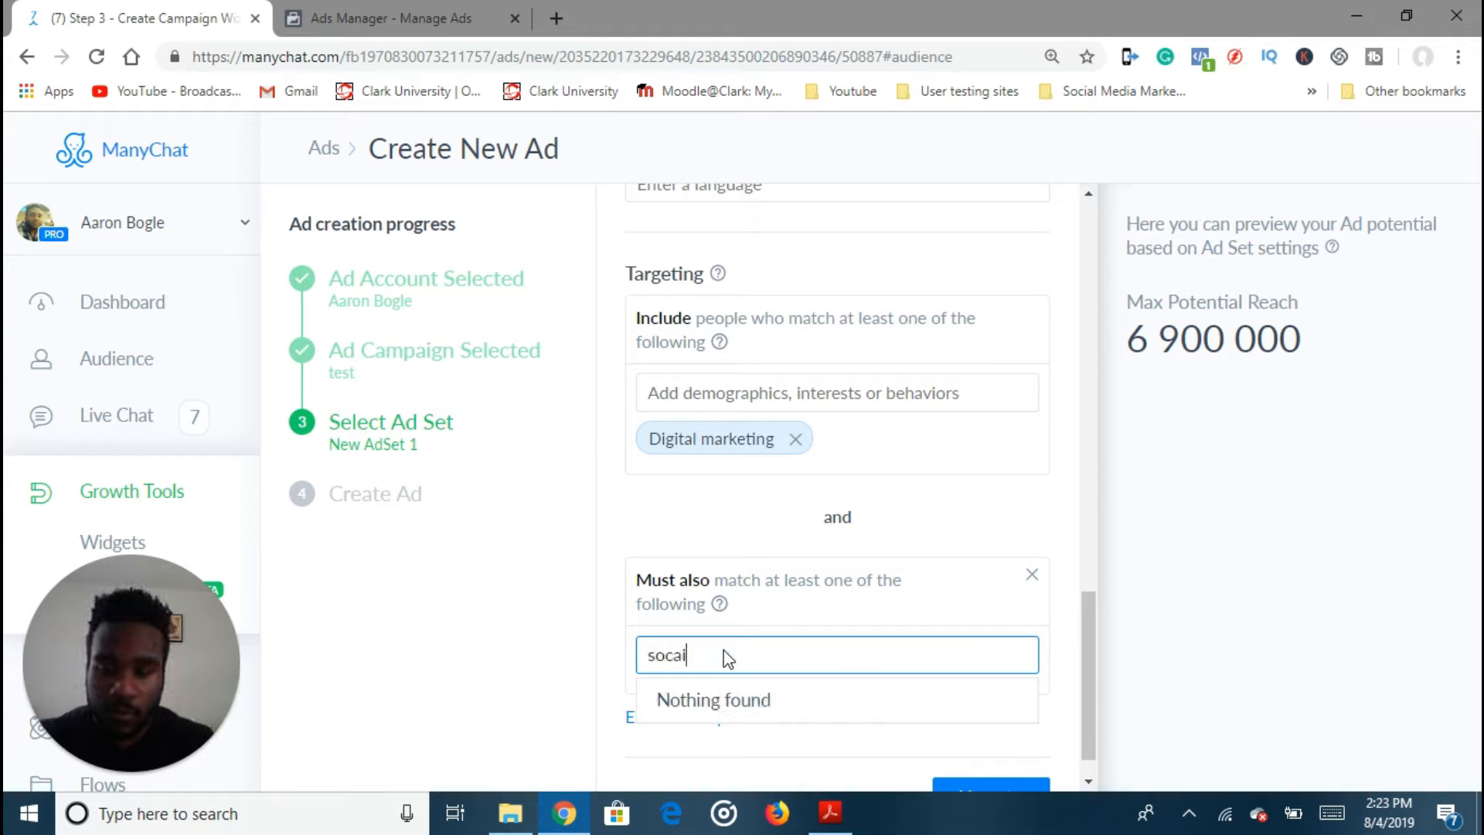
{"action": "type", "text": "gary"}
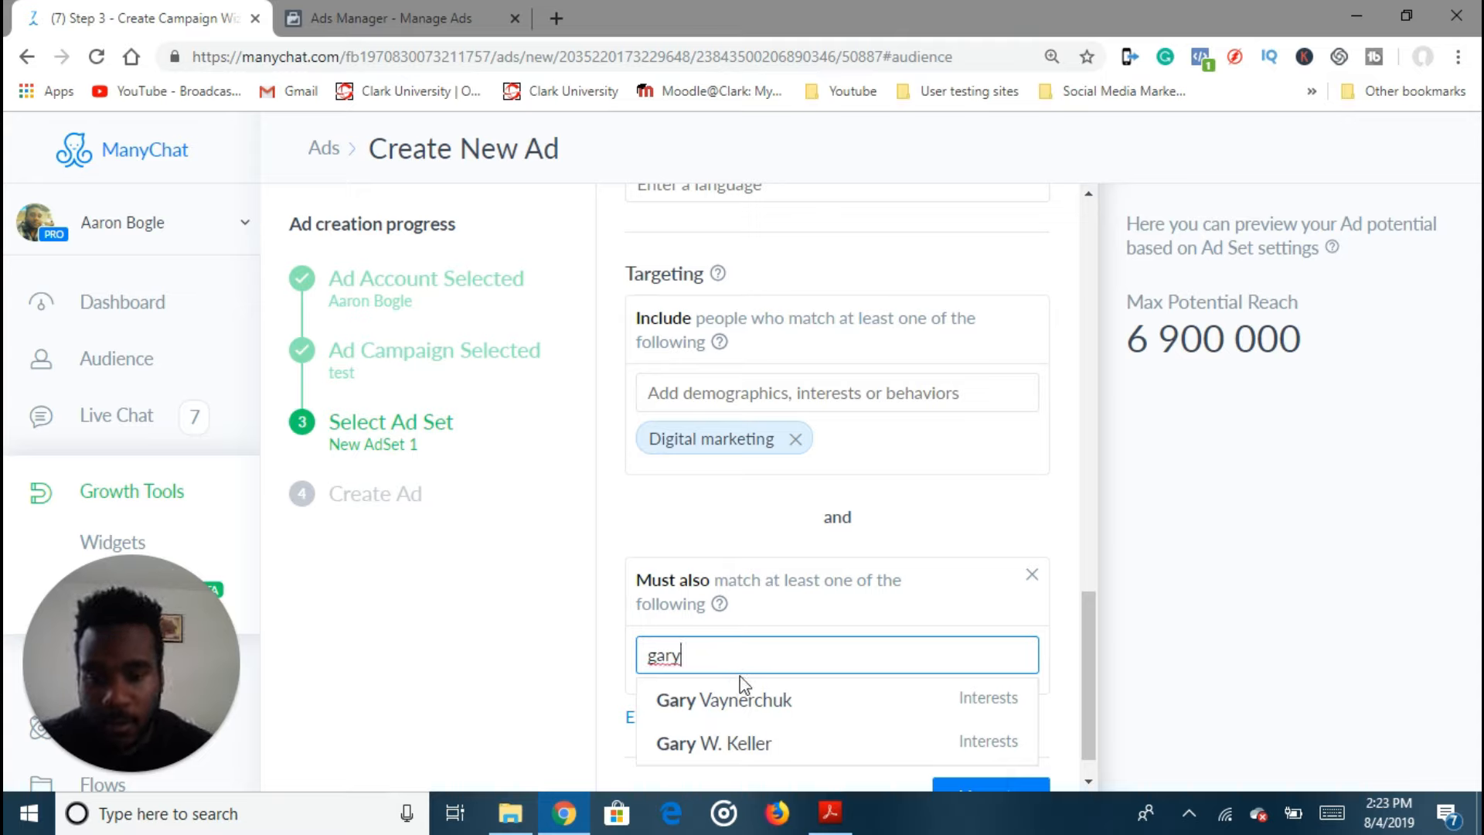
{"action": "left_click", "coordinate": [741, 696]}
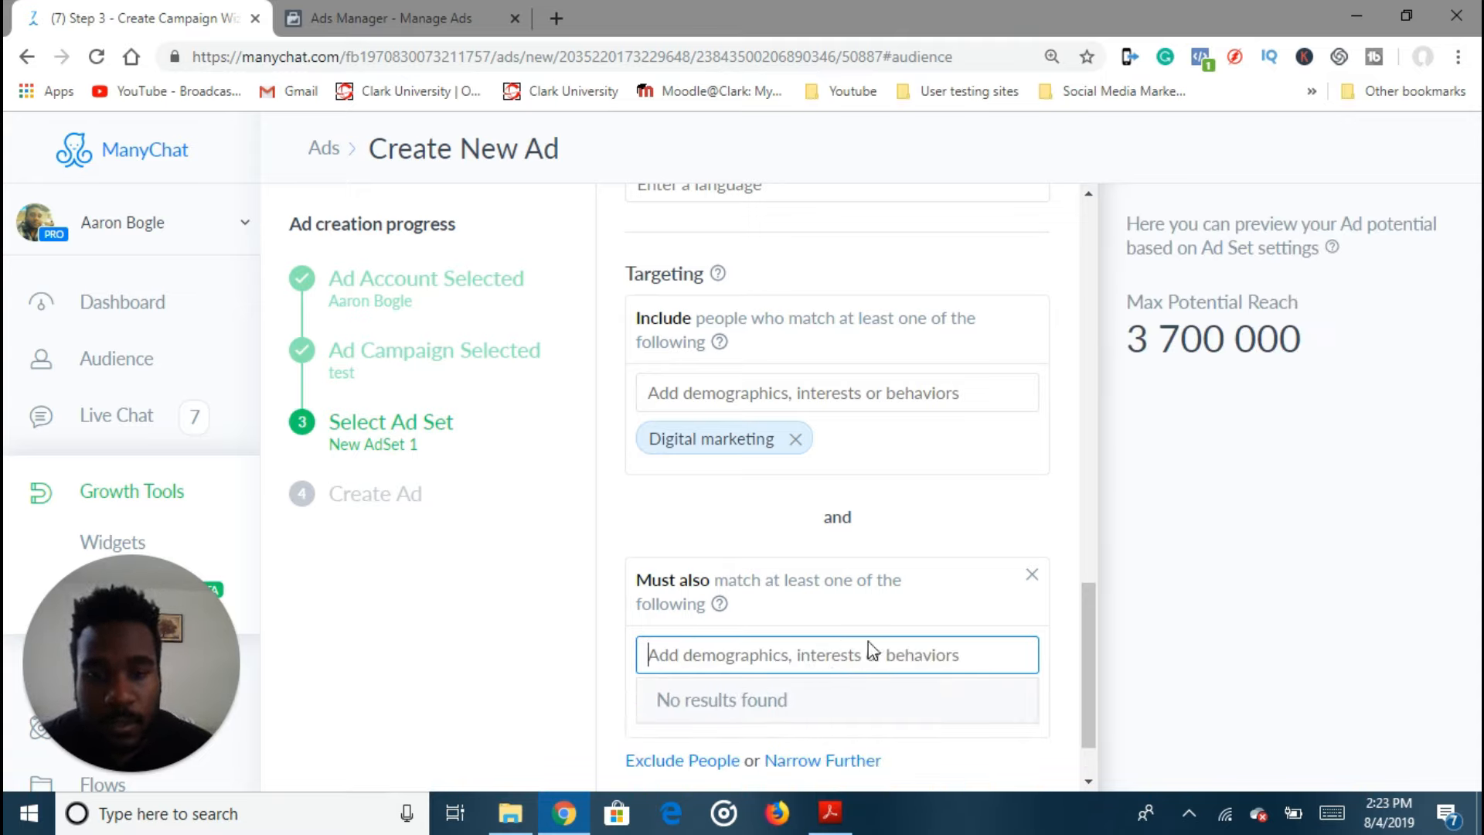
Check the estimated daily reach in Ads Manager against ManyChat's reach preview and return to ManyChat.
{"action": "scroll", "coordinate": [948, 643], "scroll_direction": "down", "scroll_amount": 1}
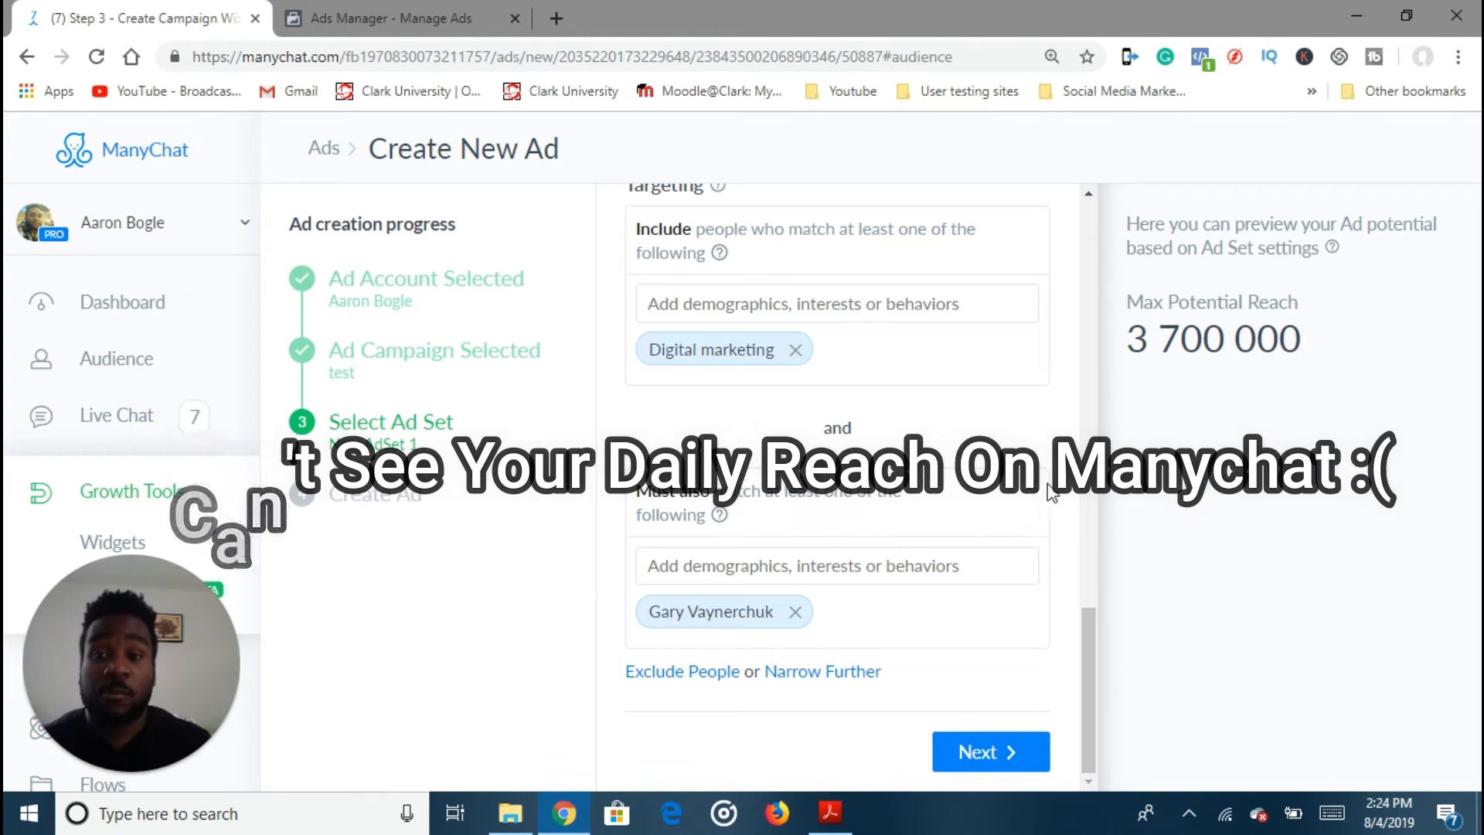
{"action": "left_click", "coordinate": [440, 22]}
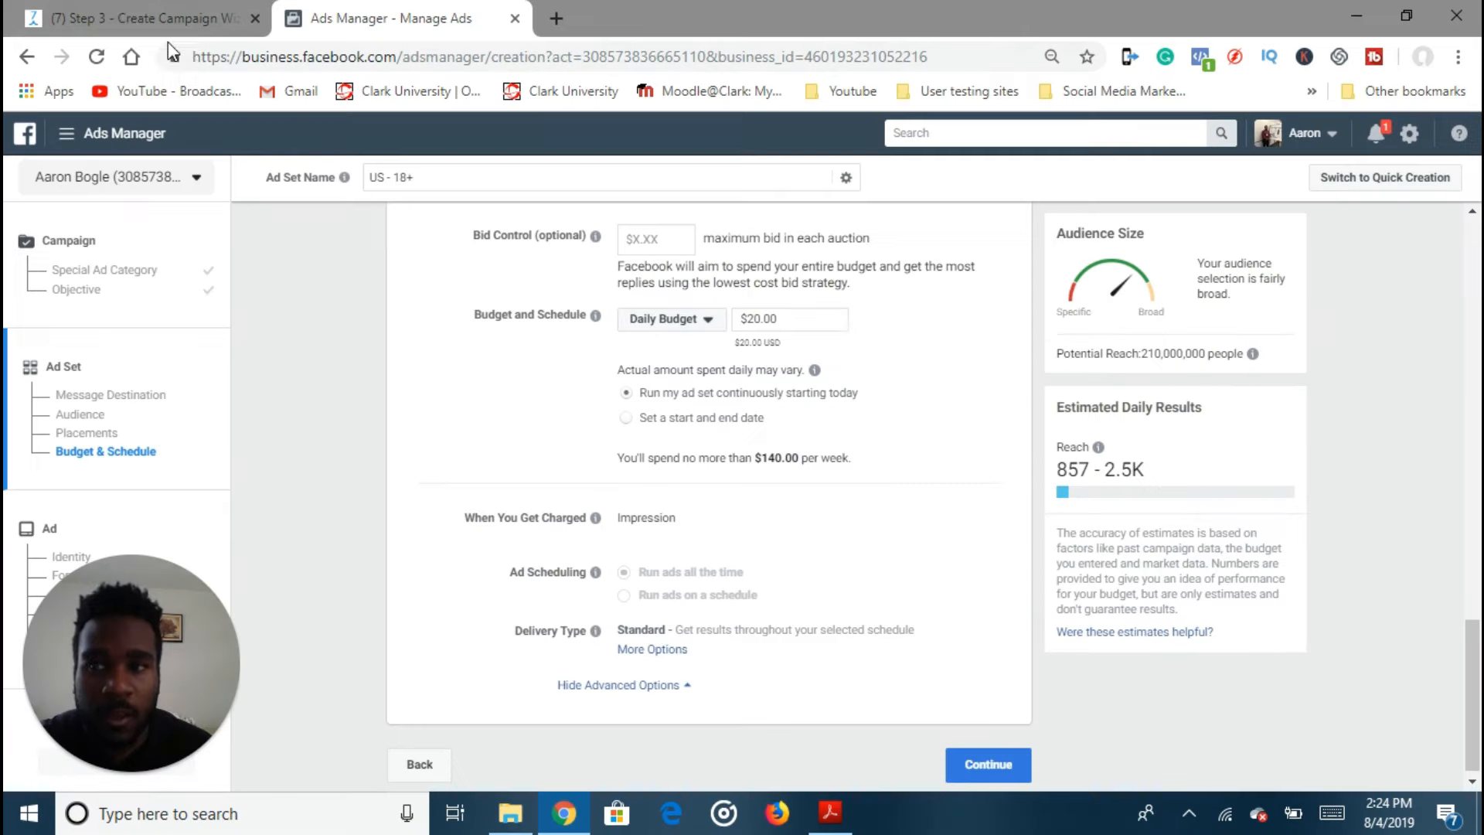
{"action": "left_click", "coordinate": [108, 16]}
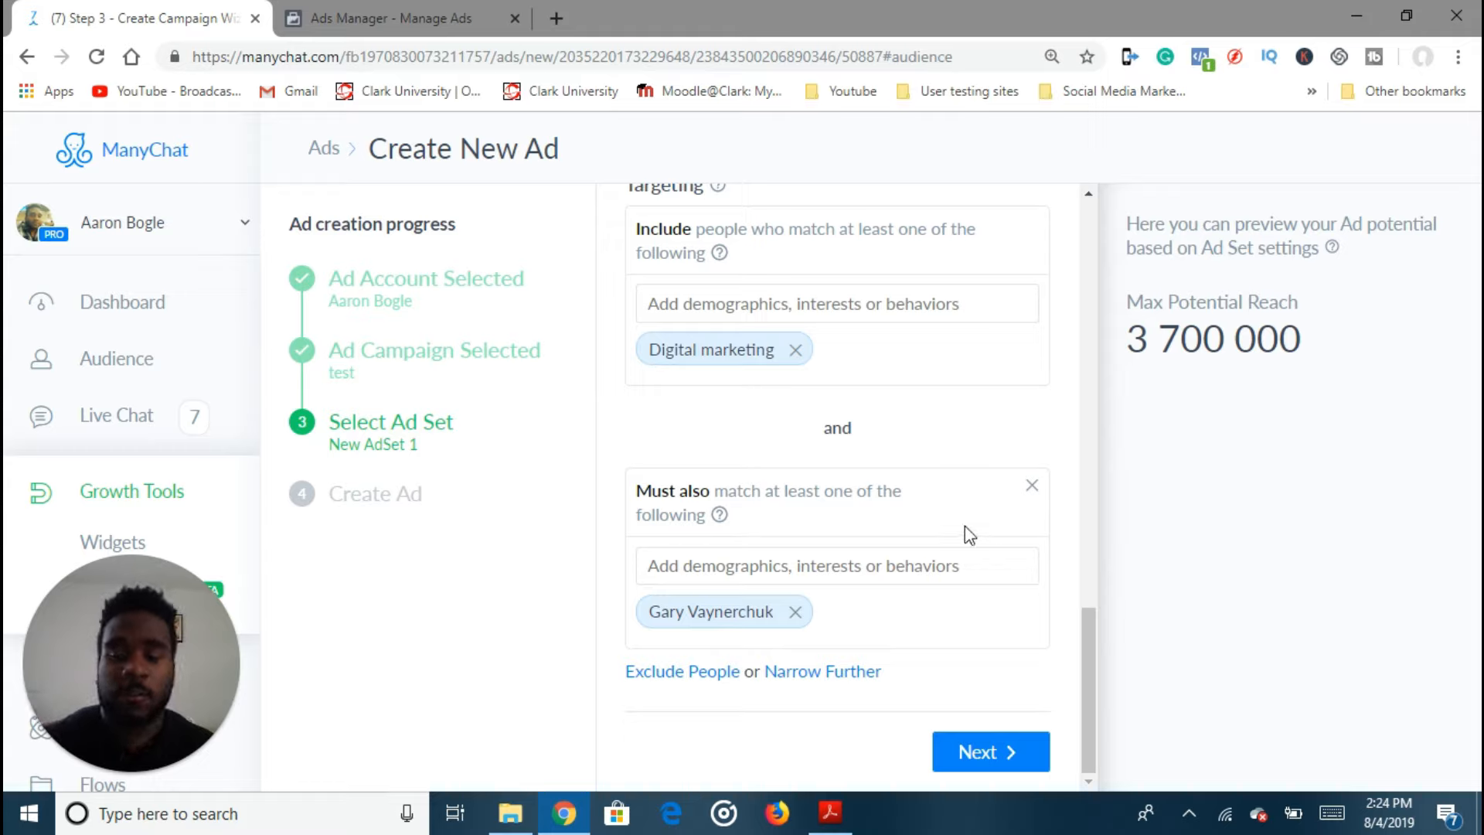
Review the ad set's placements and its budget and schedule, and return to the audience settings.
{"action": "left_click", "coordinate": [1006, 749]}
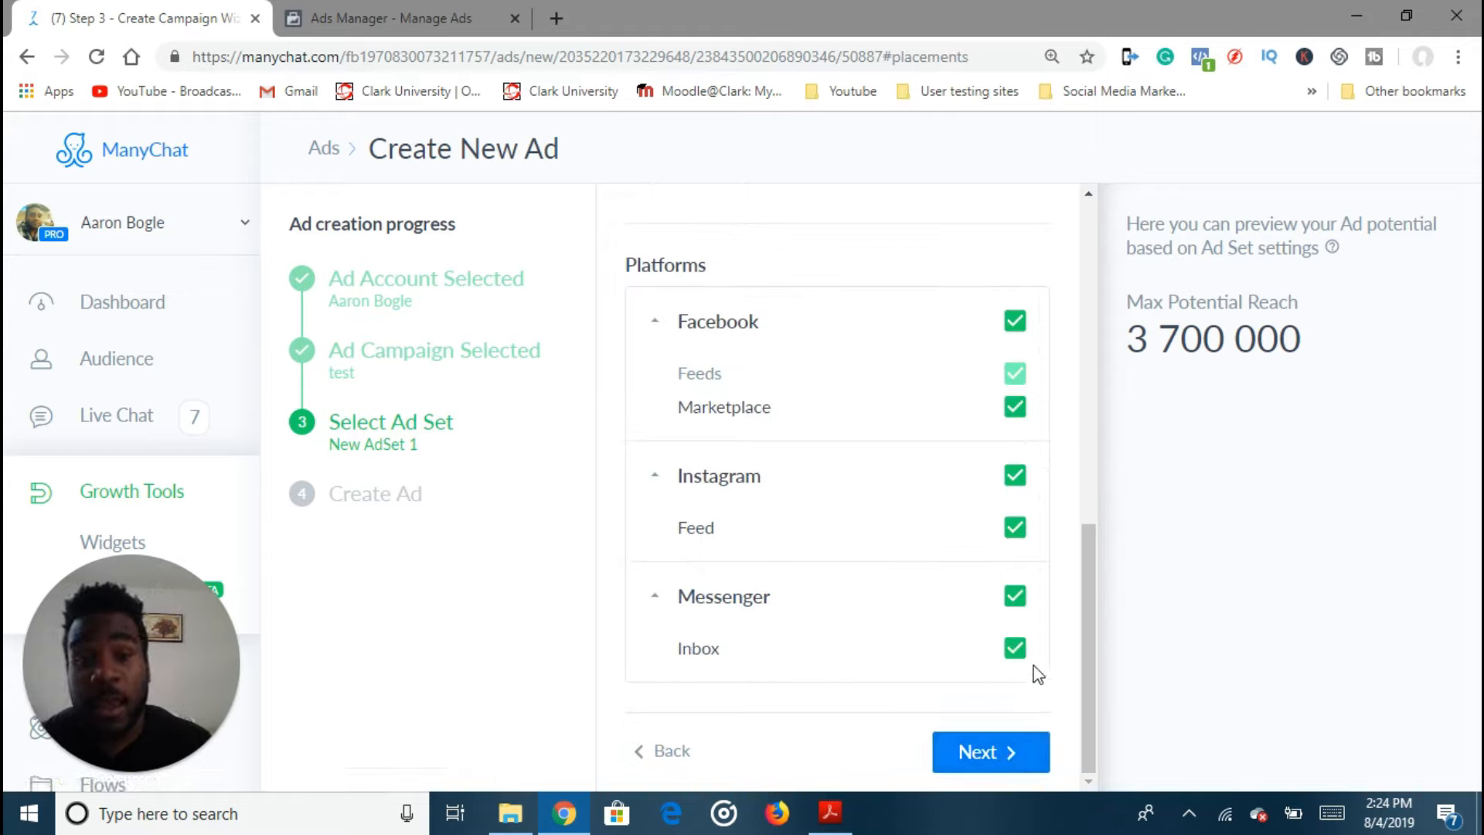
{"action": "scroll", "coordinate": [850, 633], "scroll_direction": "up", "scroll_amount": 10}
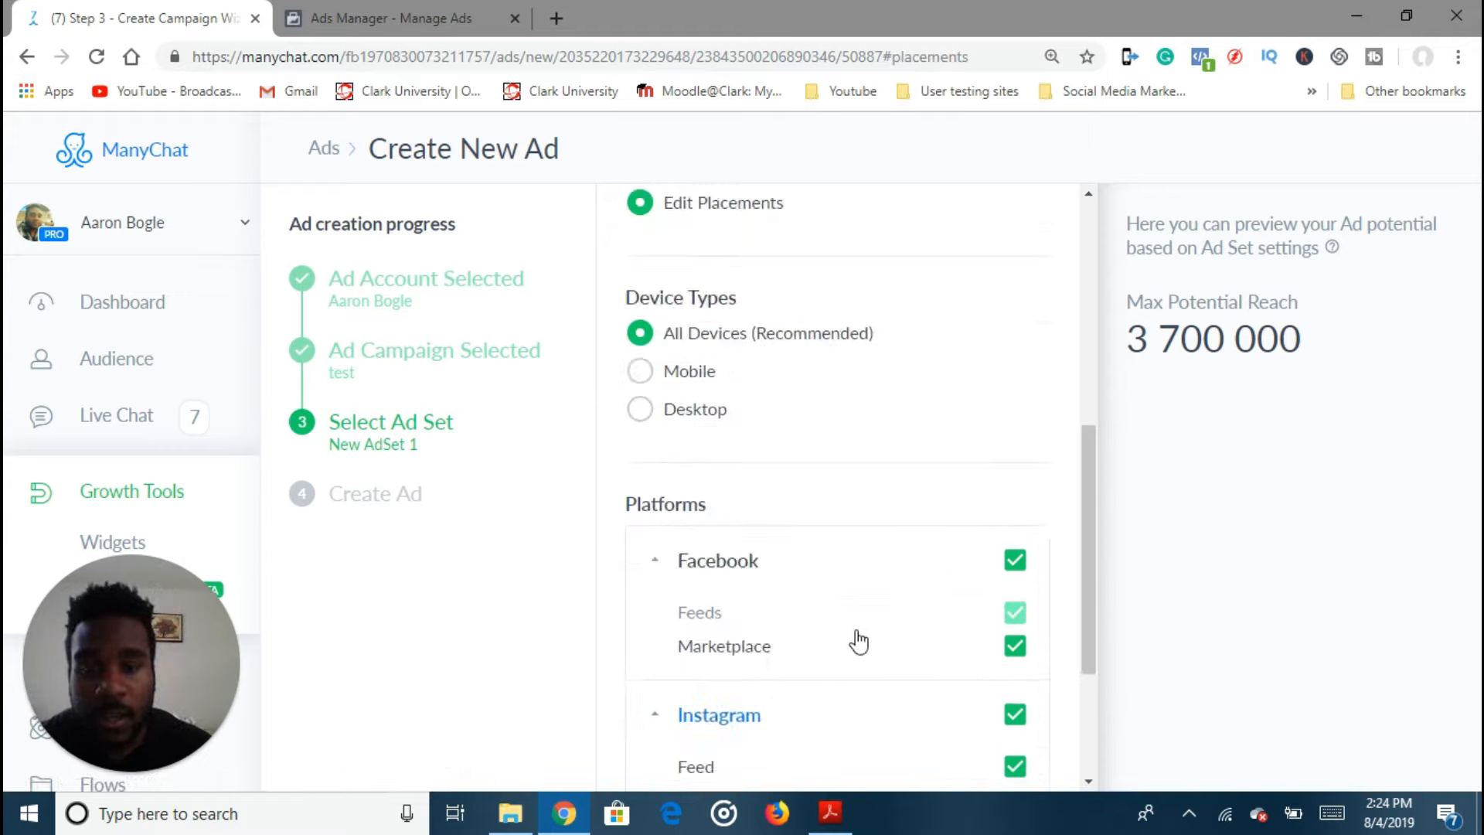
{"action": "scroll", "coordinate": [815, 606], "scroll_direction": "down", "scroll_amount": 10}
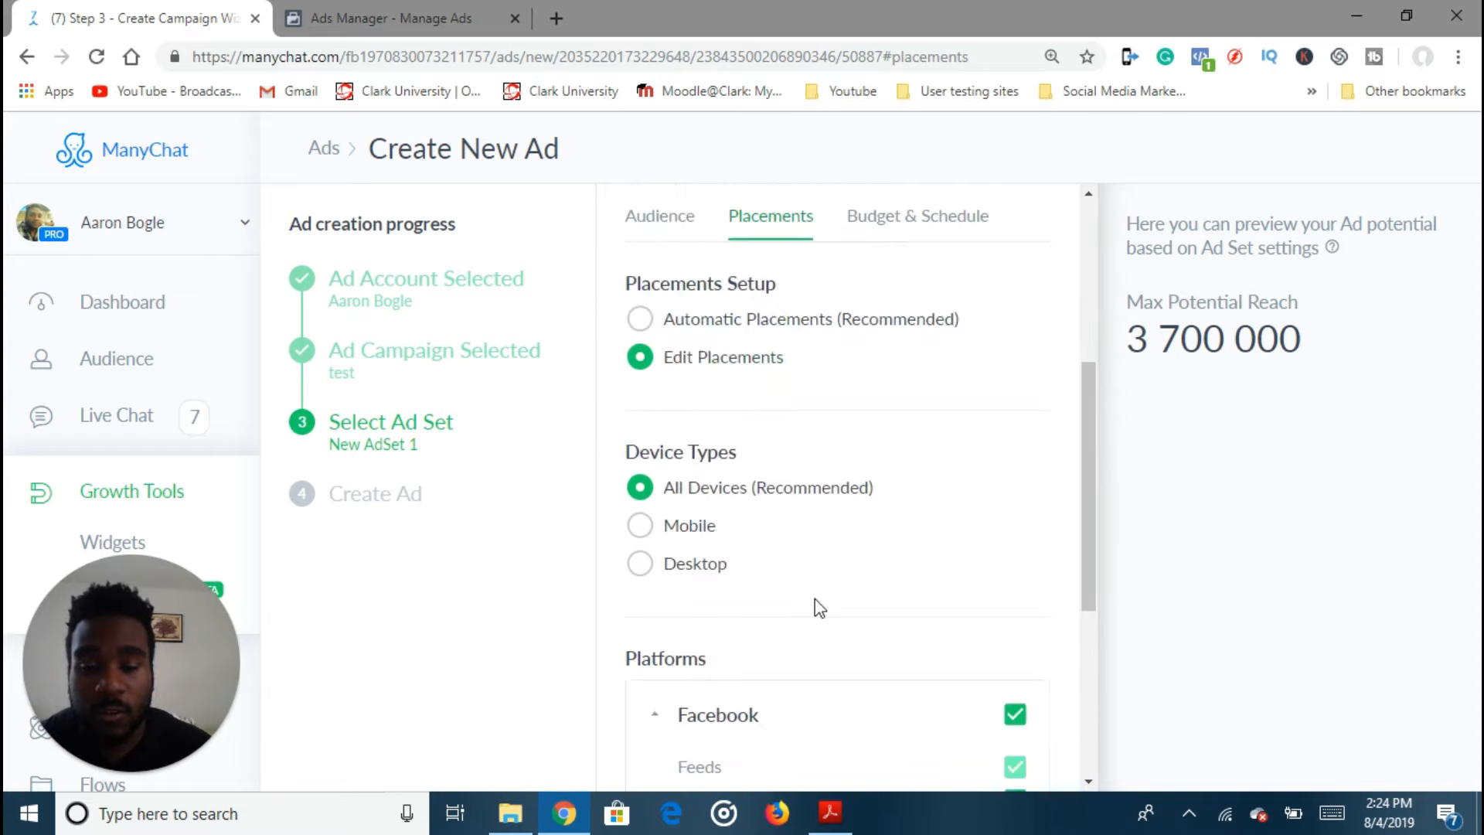
{"action": "left_click", "coordinate": [1002, 753]}
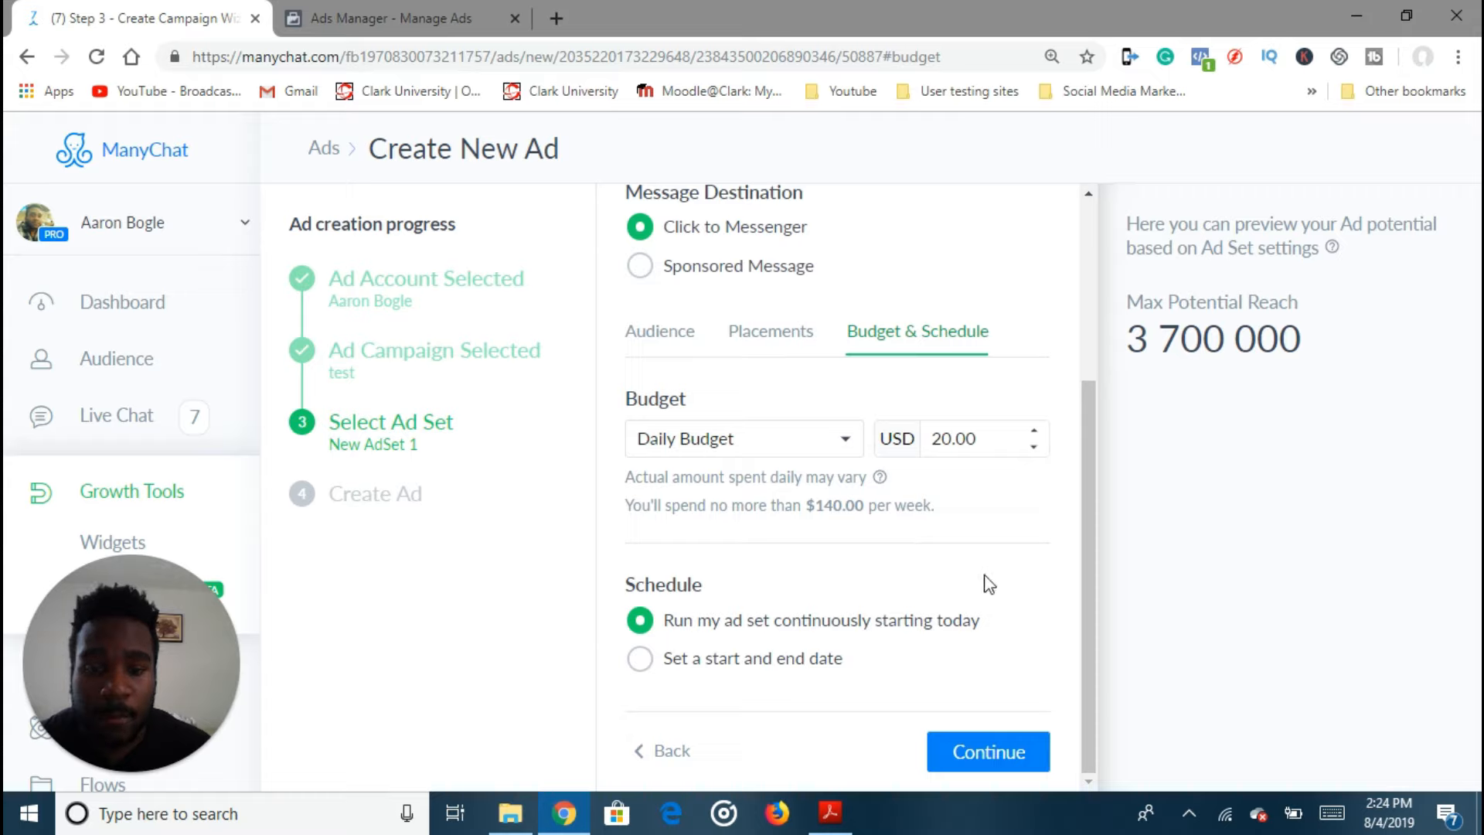
{"action": "left_click", "coordinate": [662, 334]}
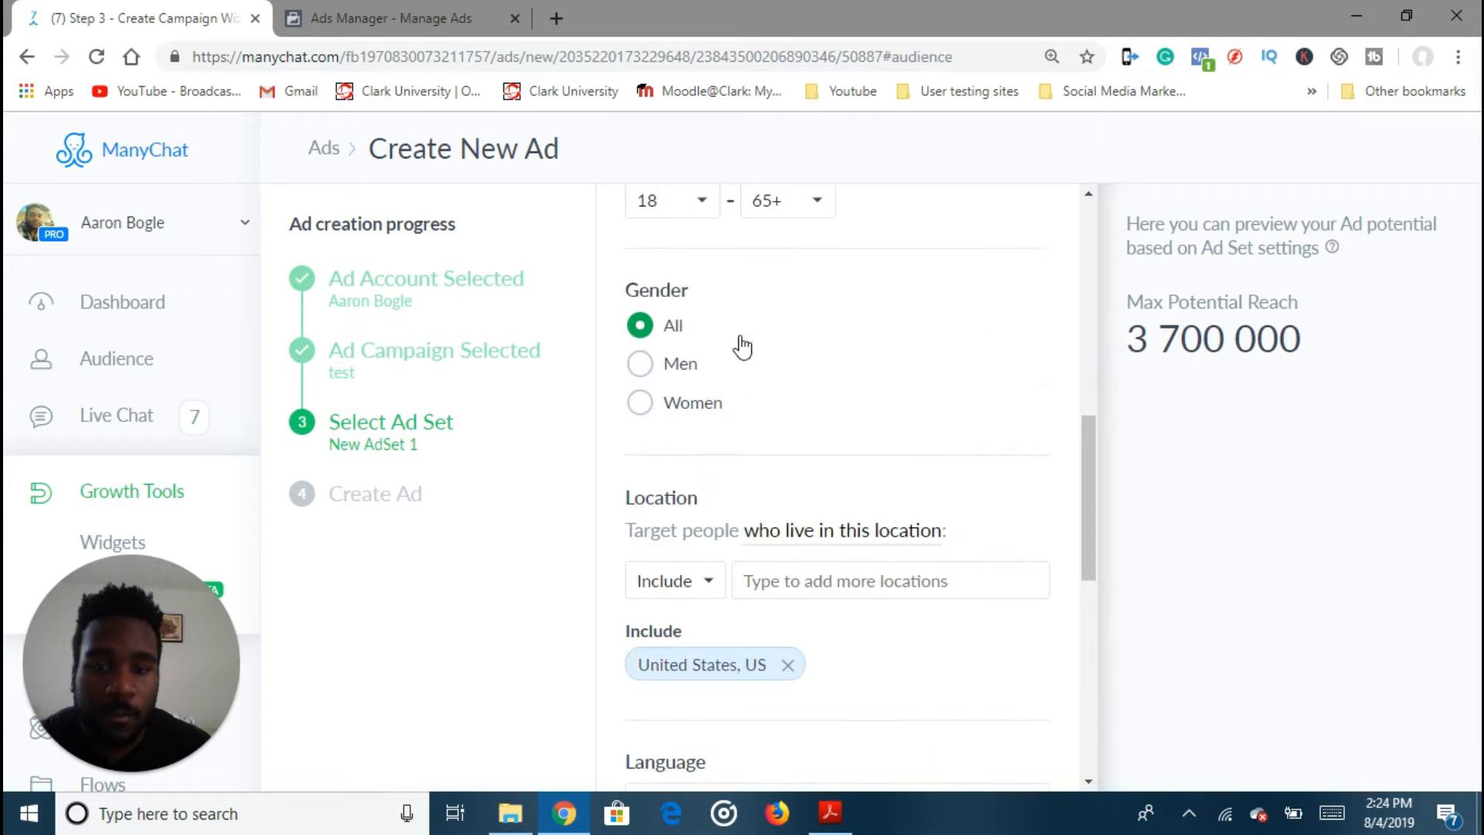
Check the ad set's budget and schedule, then continue to the ad creation stage.
{"action": "scroll", "coordinate": [826, 456], "scroll_direction": "up", "scroll_amount": 5}
{"action": "scroll", "coordinate": [857, 494], "scroll_direction": "up", "scroll_amount": 5}
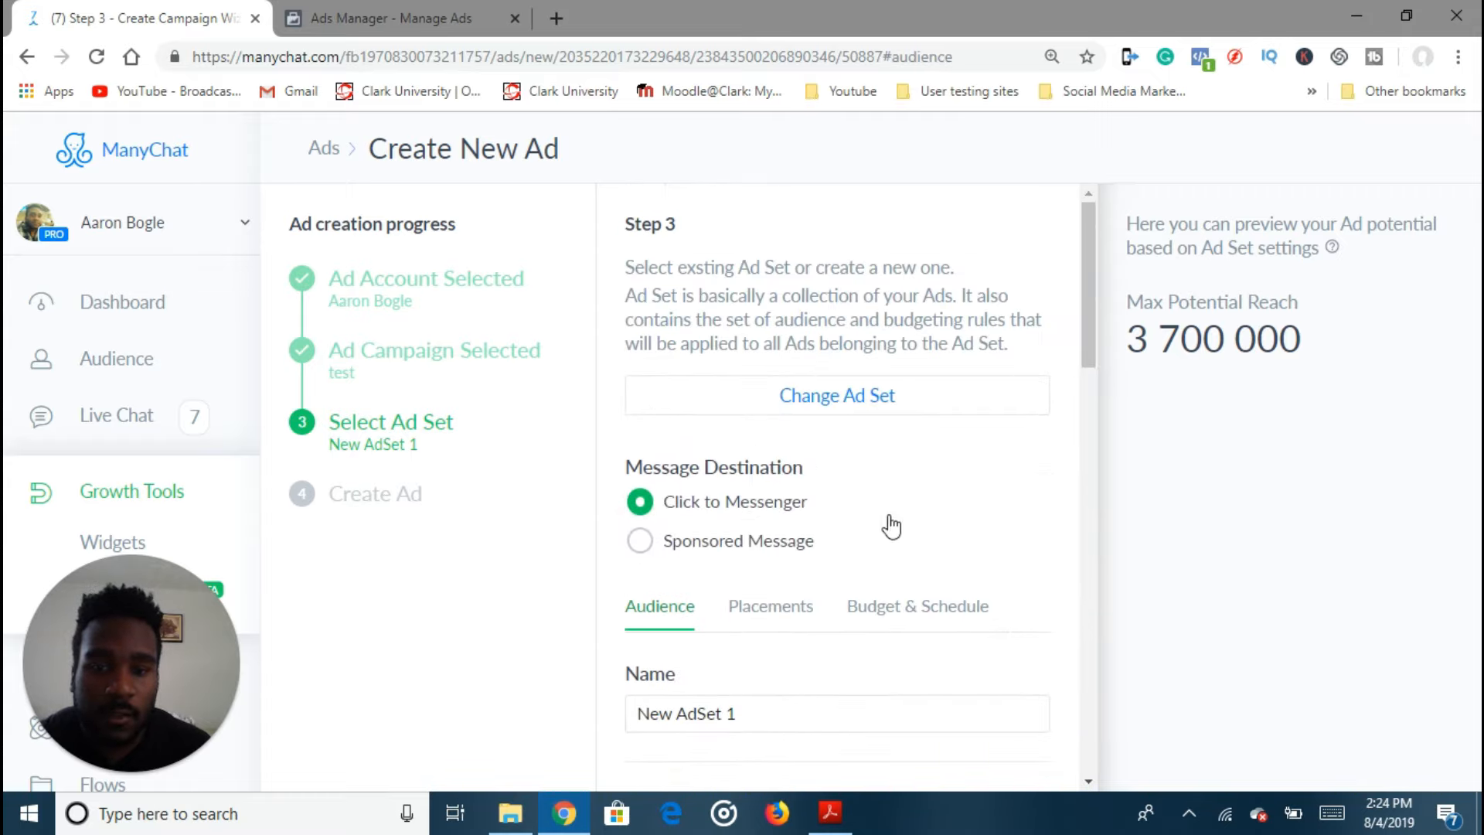
{"action": "left_click", "coordinate": [889, 606]}
{"action": "scroll", "coordinate": [897, 609], "scroll_direction": "down", "scroll_amount": 2}
{"action": "scroll", "coordinate": [900, 606], "scroll_direction": "down", "scroll_amount": 2}
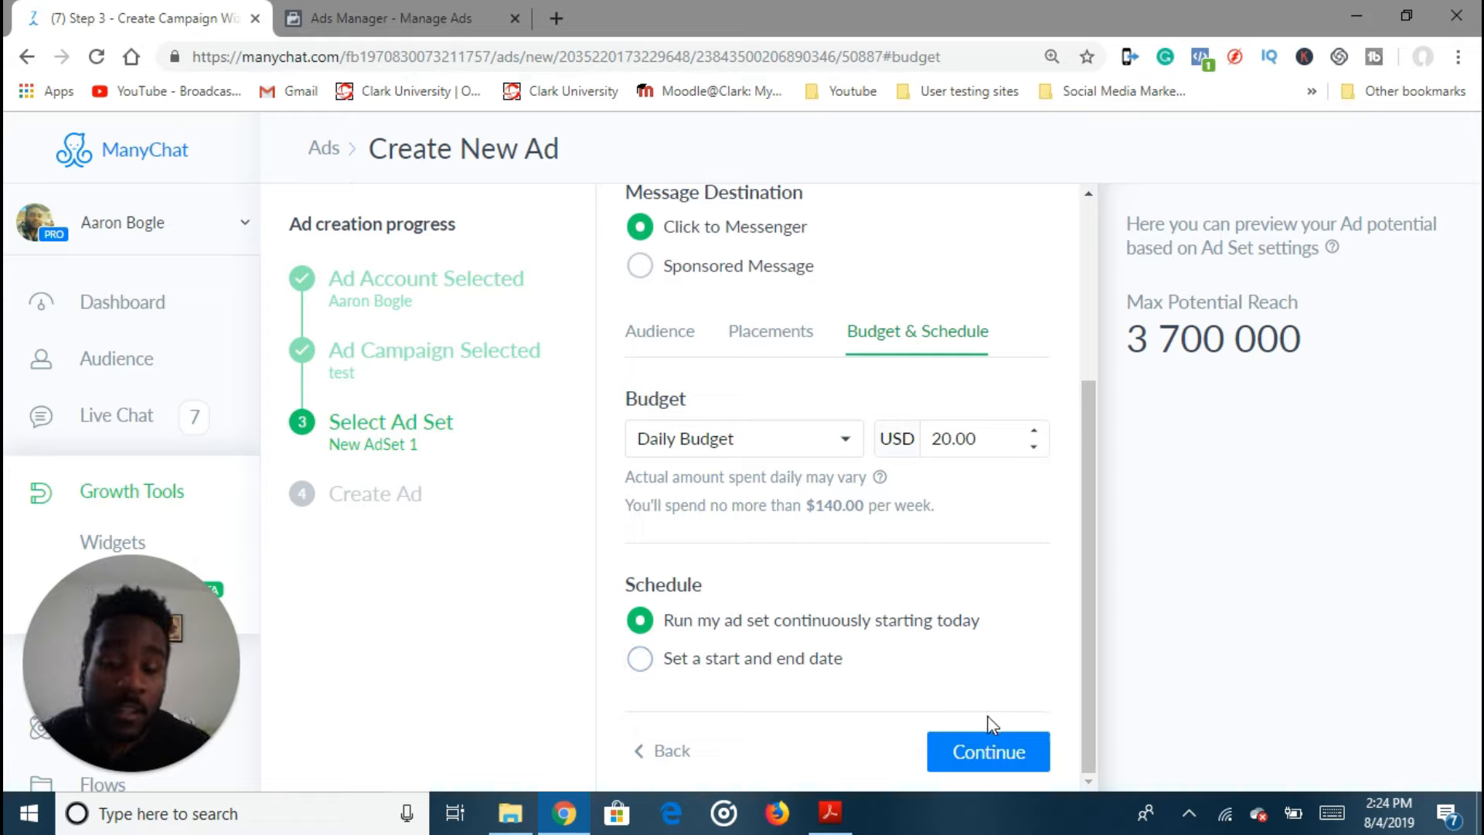
{"action": "left_click", "coordinate": [998, 753]}
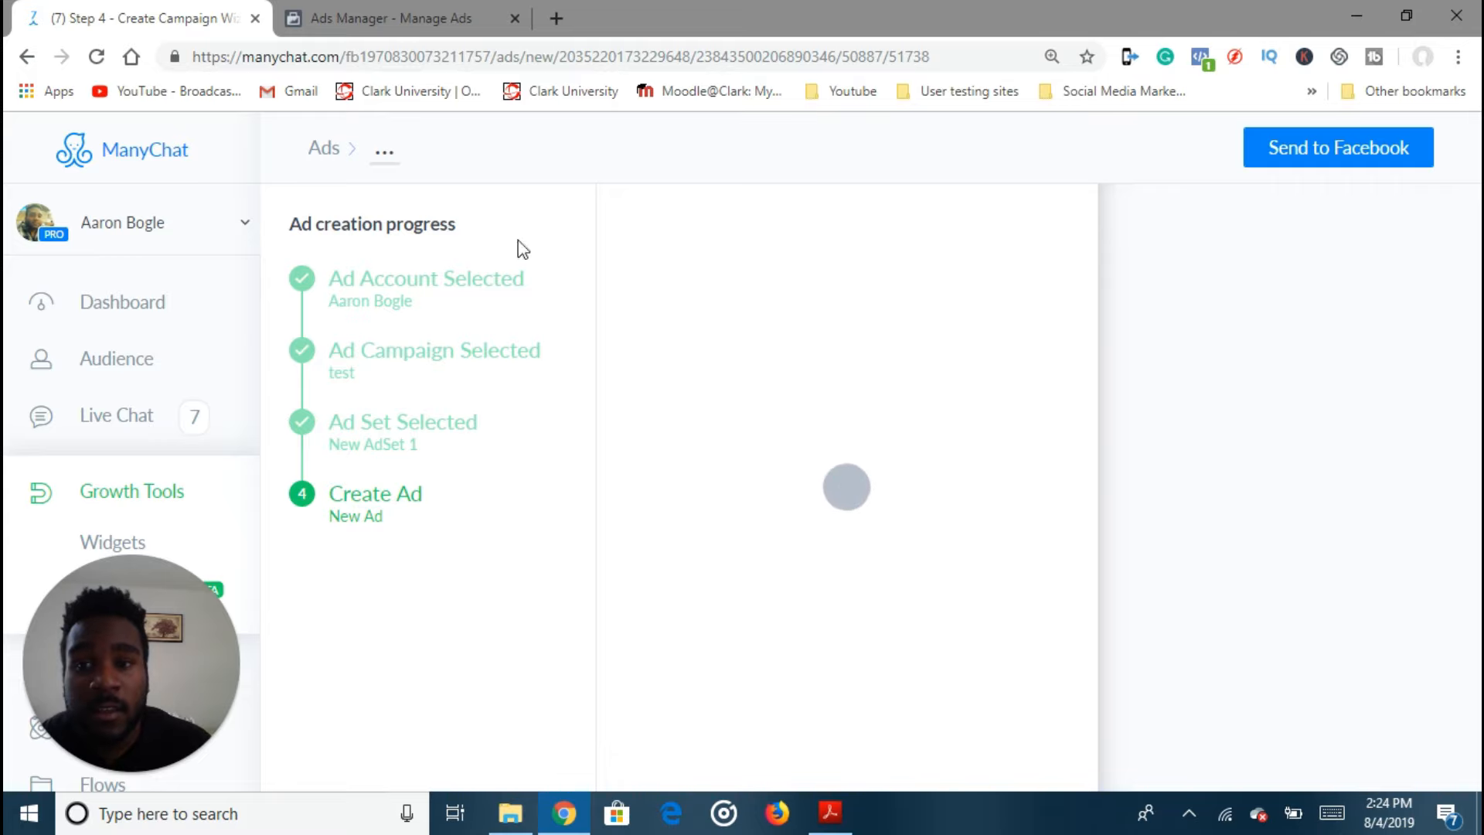
Advance the Ads Manager campaign from the ad set to the ad level and return to ManyChat.
{"action": "left_click", "coordinate": [411, 20]}
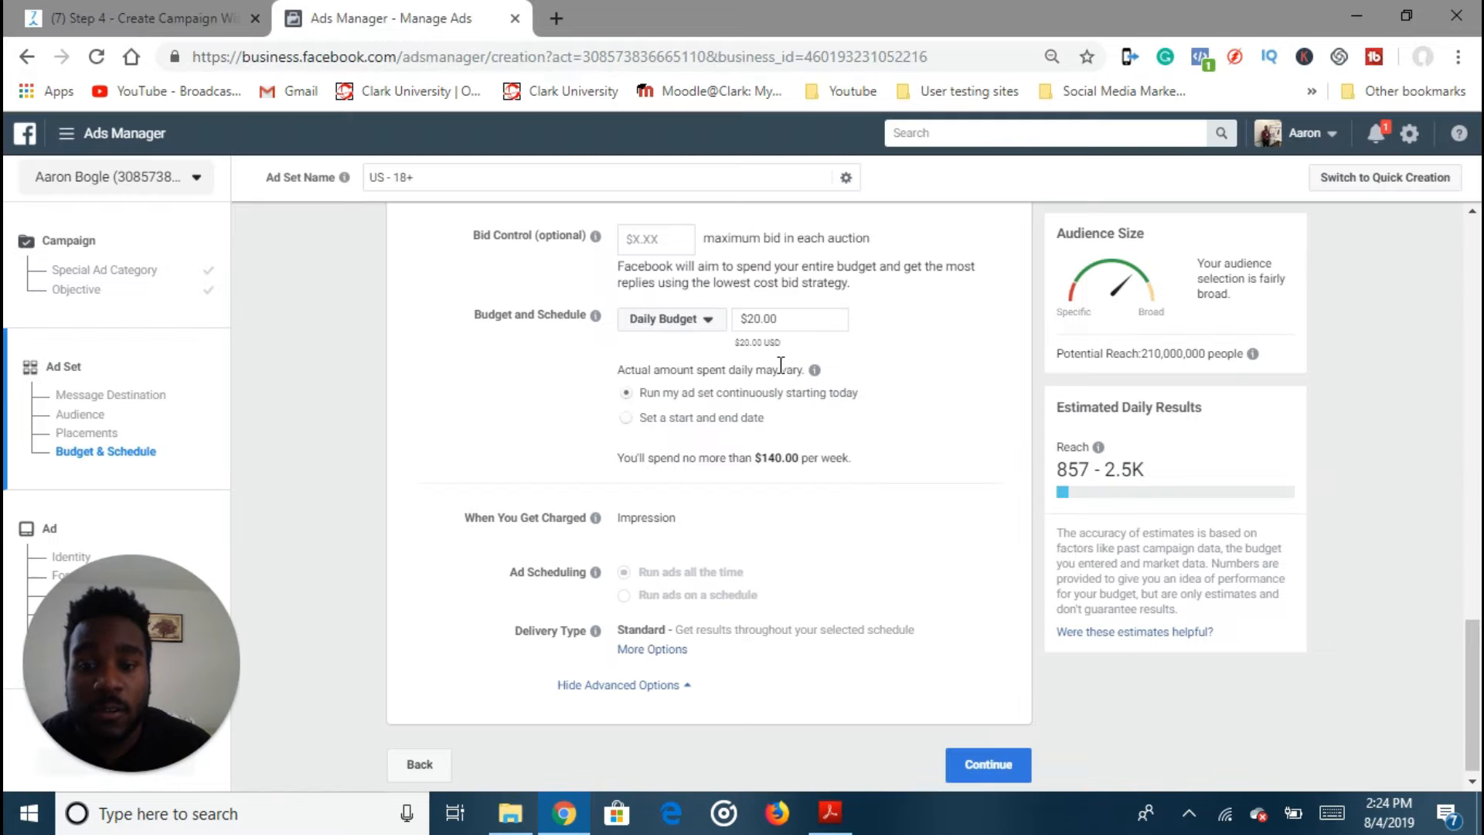
{"action": "left_click", "coordinate": [1008, 759]}
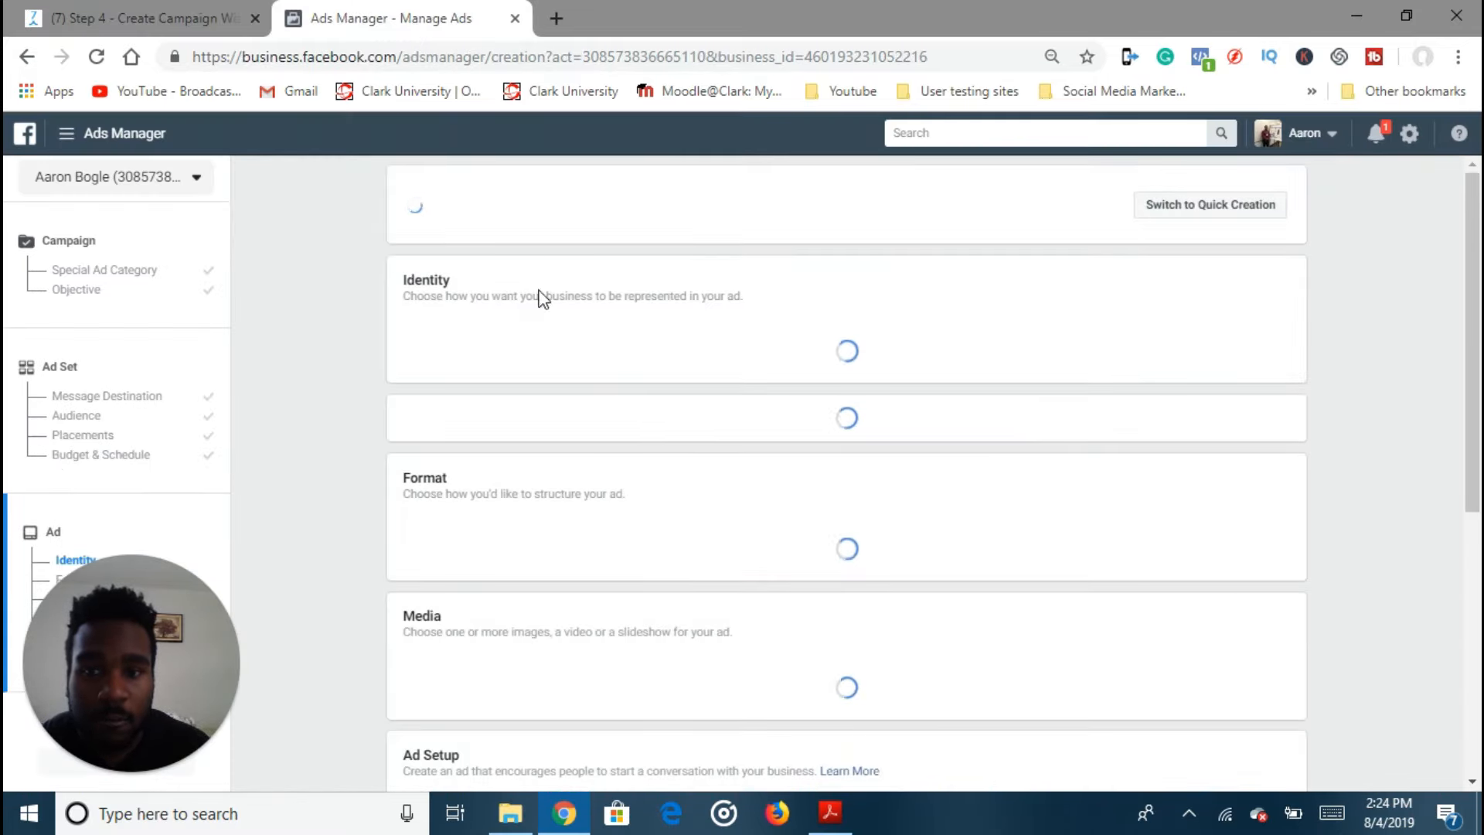
{"action": "left_click", "coordinate": [214, 20]}
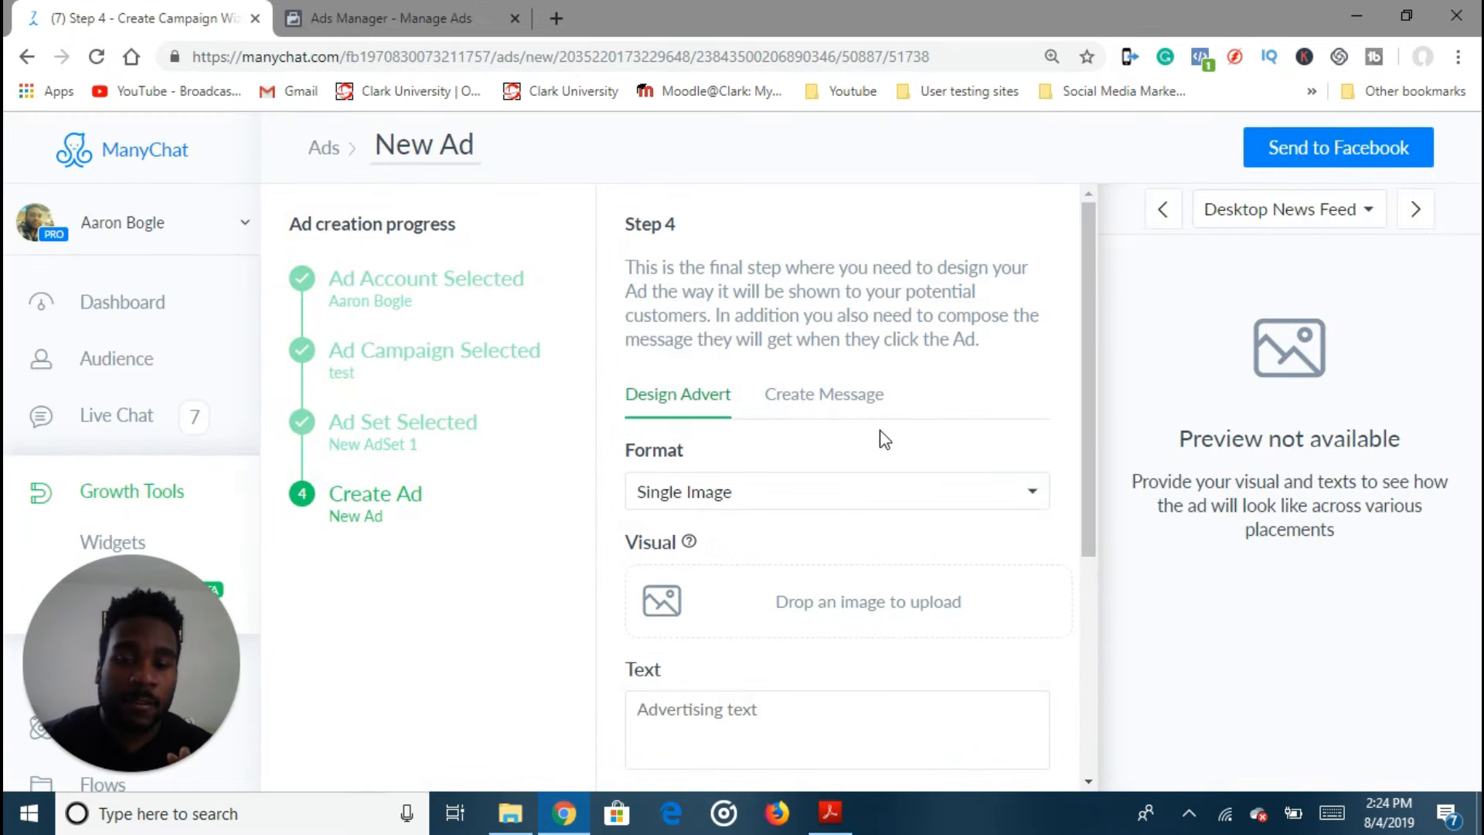
Compare ManyChat's ad format options with the formats offered in Ads Manager and return to ManyChat.
{"action": "left_click", "coordinate": [839, 494]}
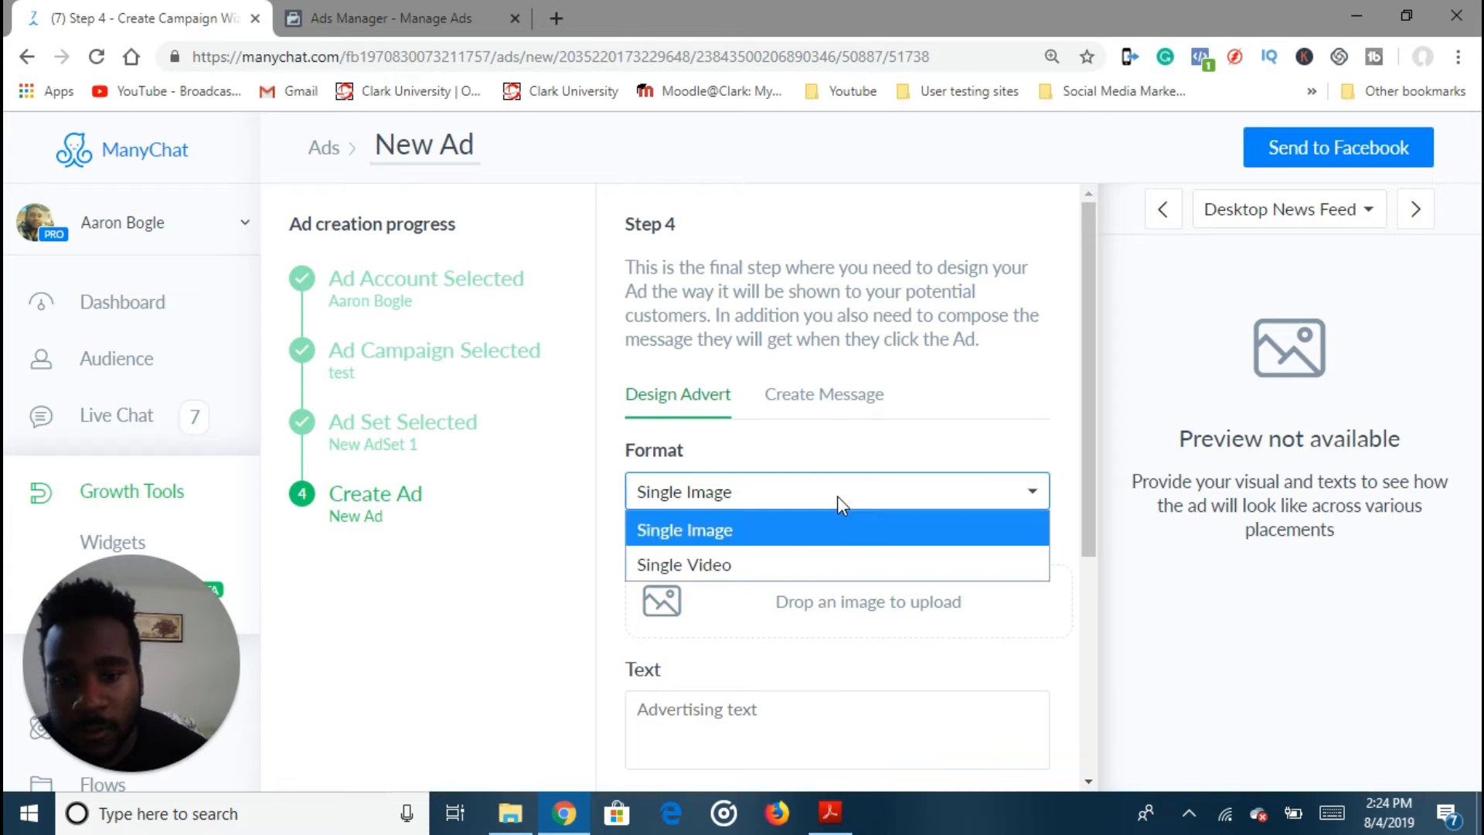
{"action": "left_click", "coordinate": [389, 11]}
{"action": "left_click", "coordinate": [388, 11]}
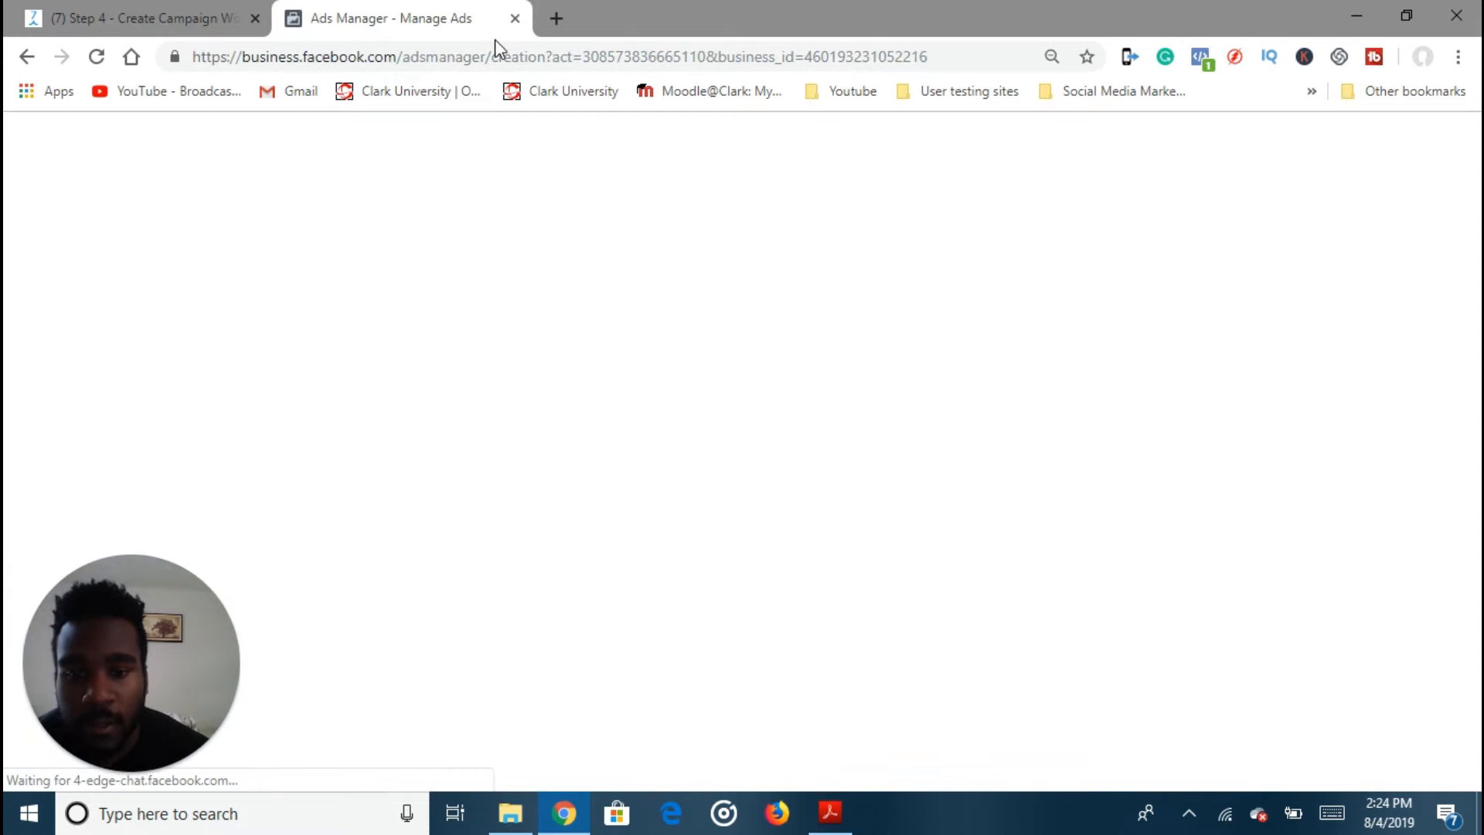
{"action": "scroll", "coordinate": [822, 530], "scroll_direction": "down", "scroll_amount": 1}
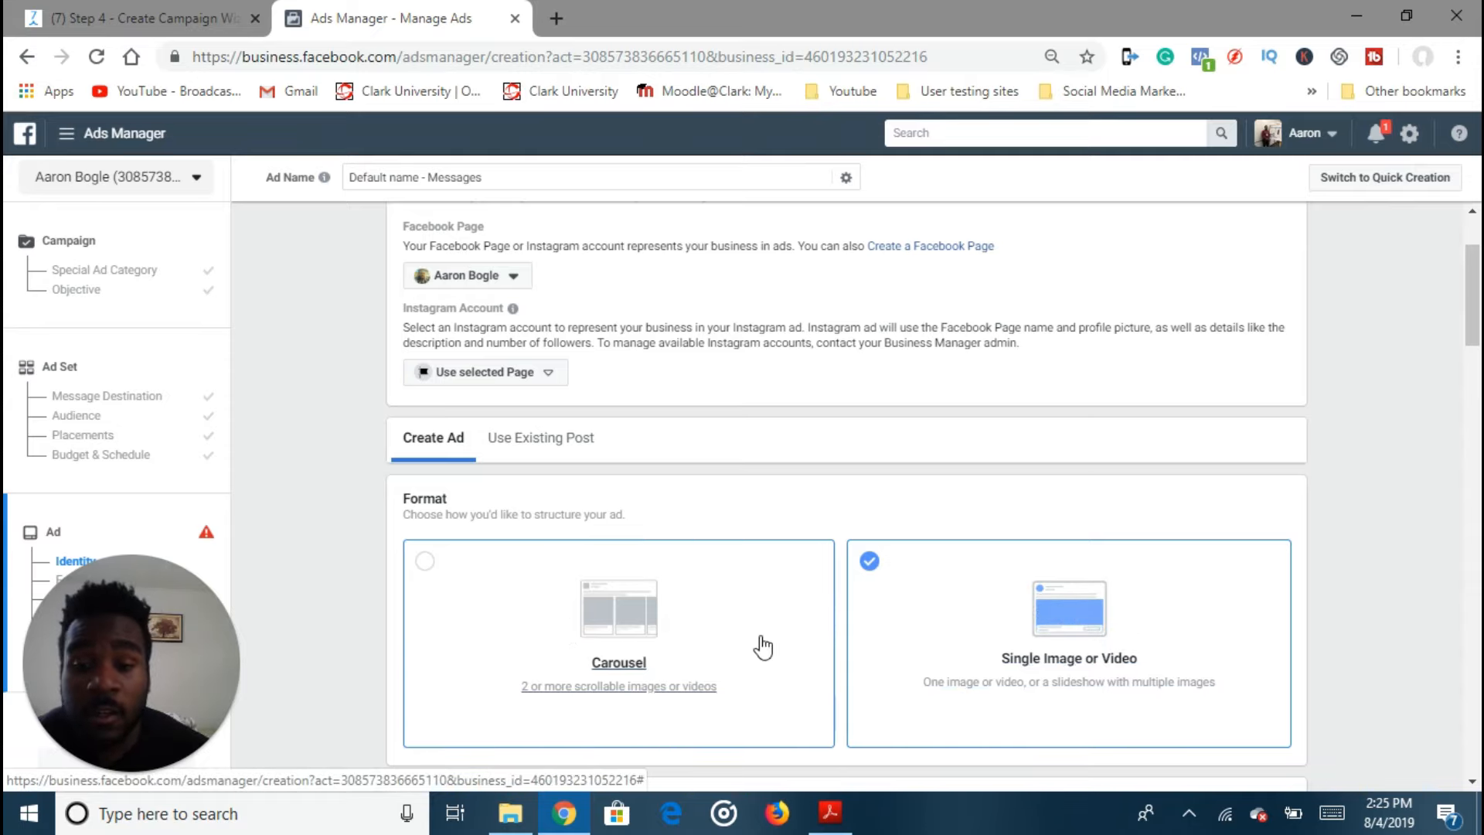
{"action": "scroll", "coordinate": [761, 645], "scroll_direction": "down", "scroll_amount": 1}
{"action": "scroll", "coordinate": [761, 645], "scroll_direction": "up", "scroll_amount": 1}
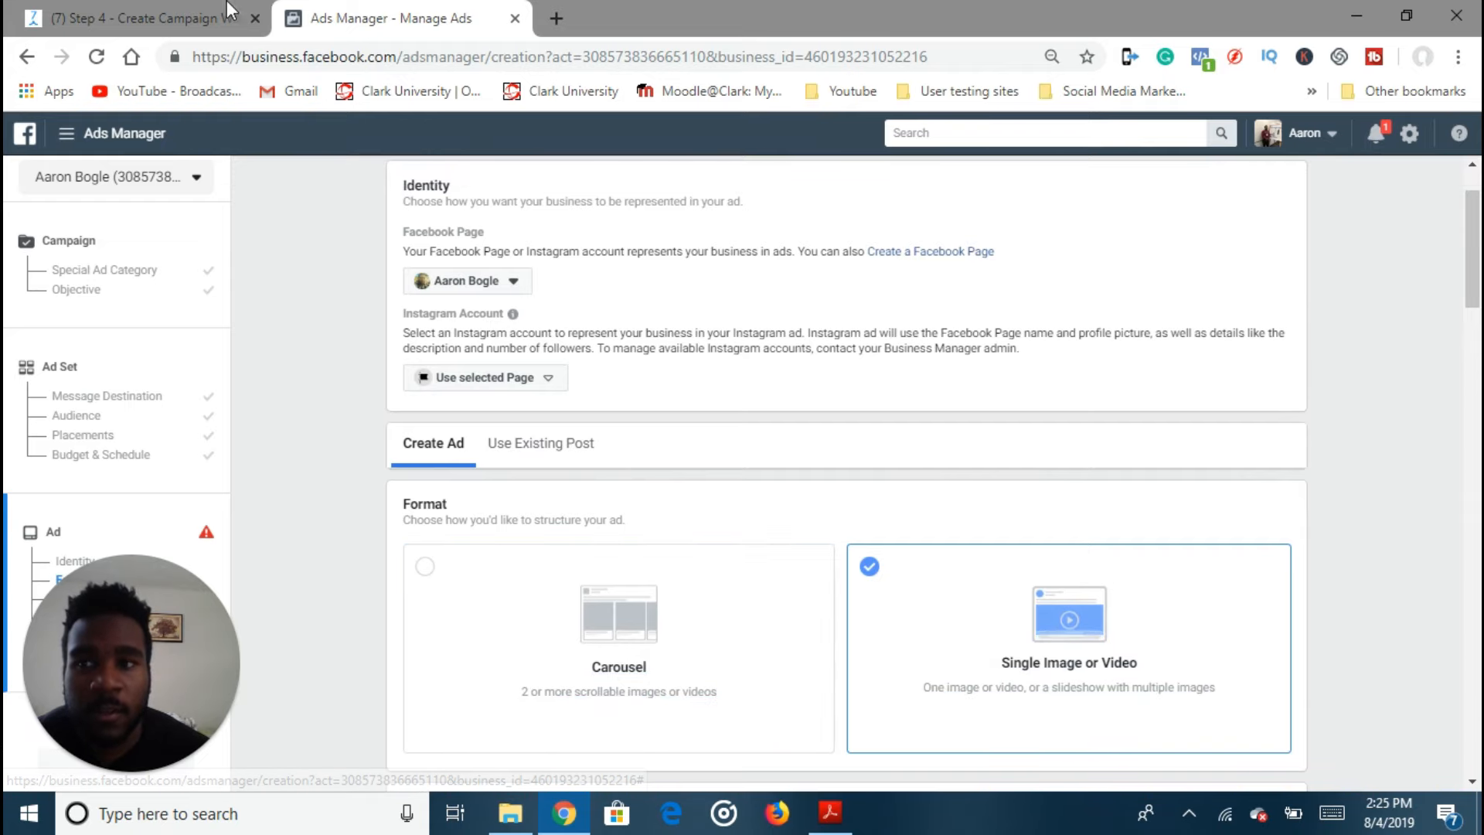
{"action": "left_click", "coordinate": [185, 11]}
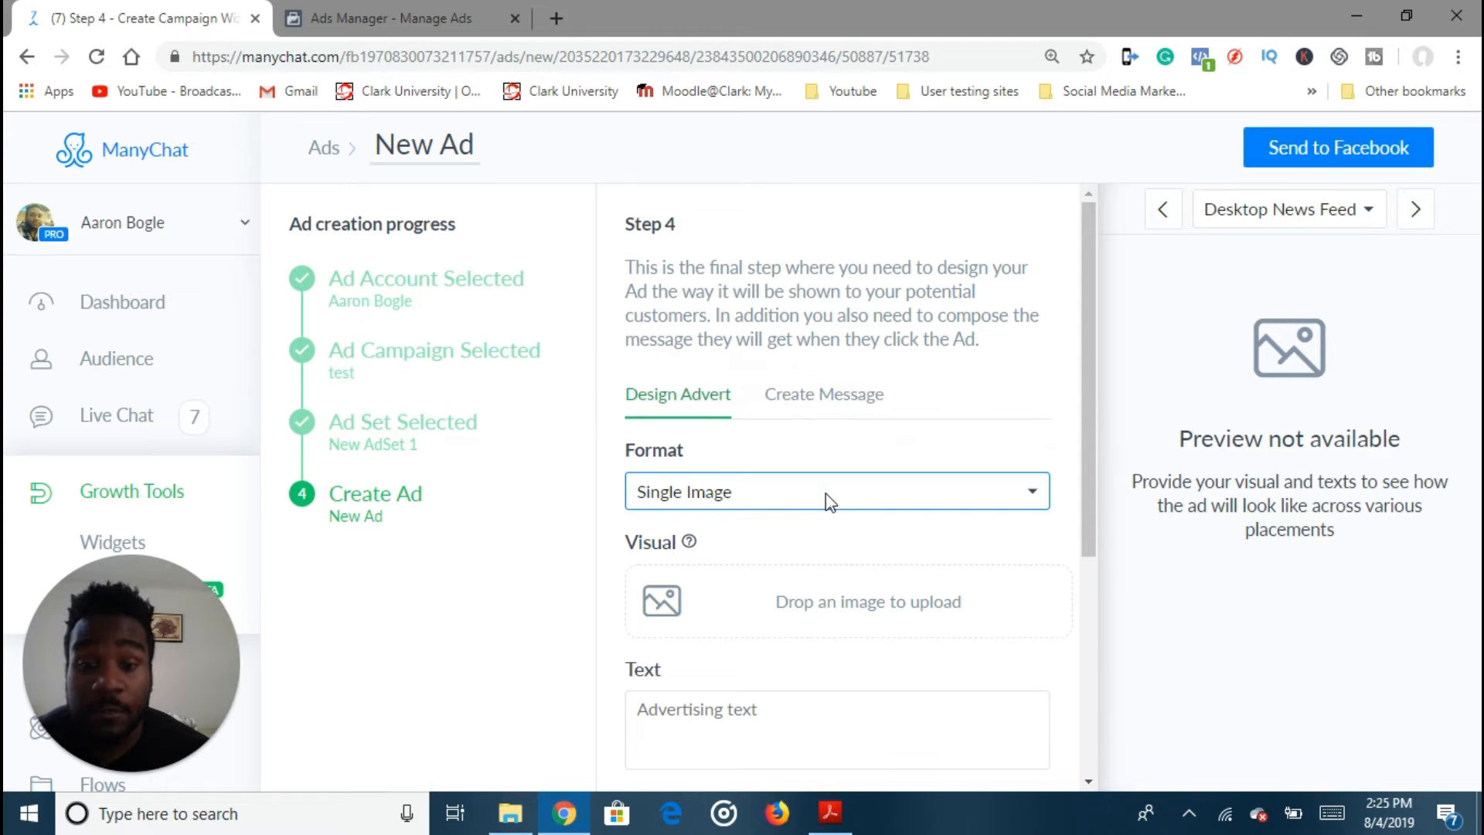
Review the advert's text, headline and description fields and its call-to-action options, keeping Message Page.
{"action": "scroll", "coordinate": [825, 495], "scroll_direction": "down", "scroll_amount": 1}
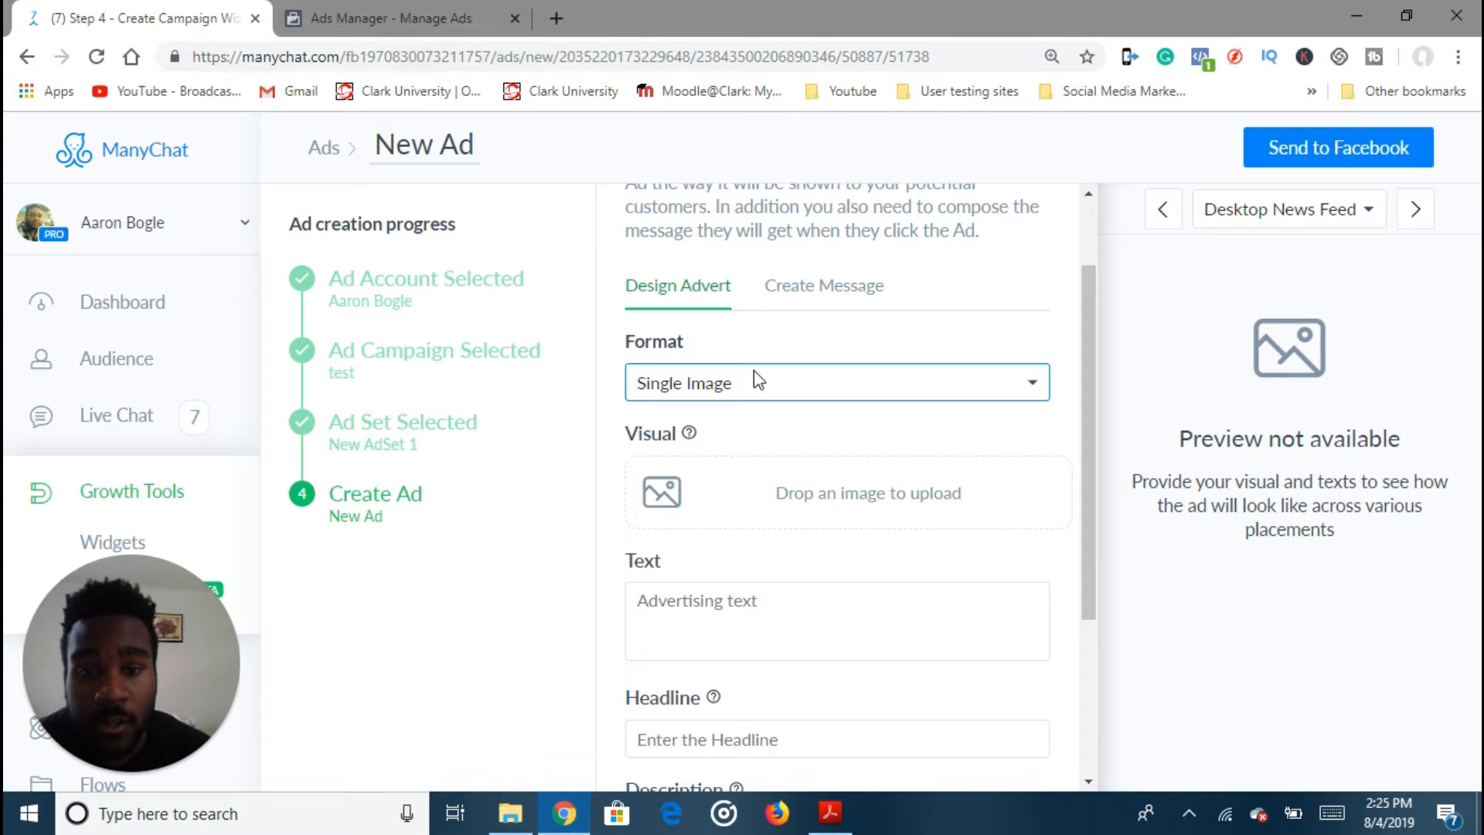
{"action": "scroll", "coordinate": [754, 369], "scroll_direction": "down", "scroll_amount": 3}
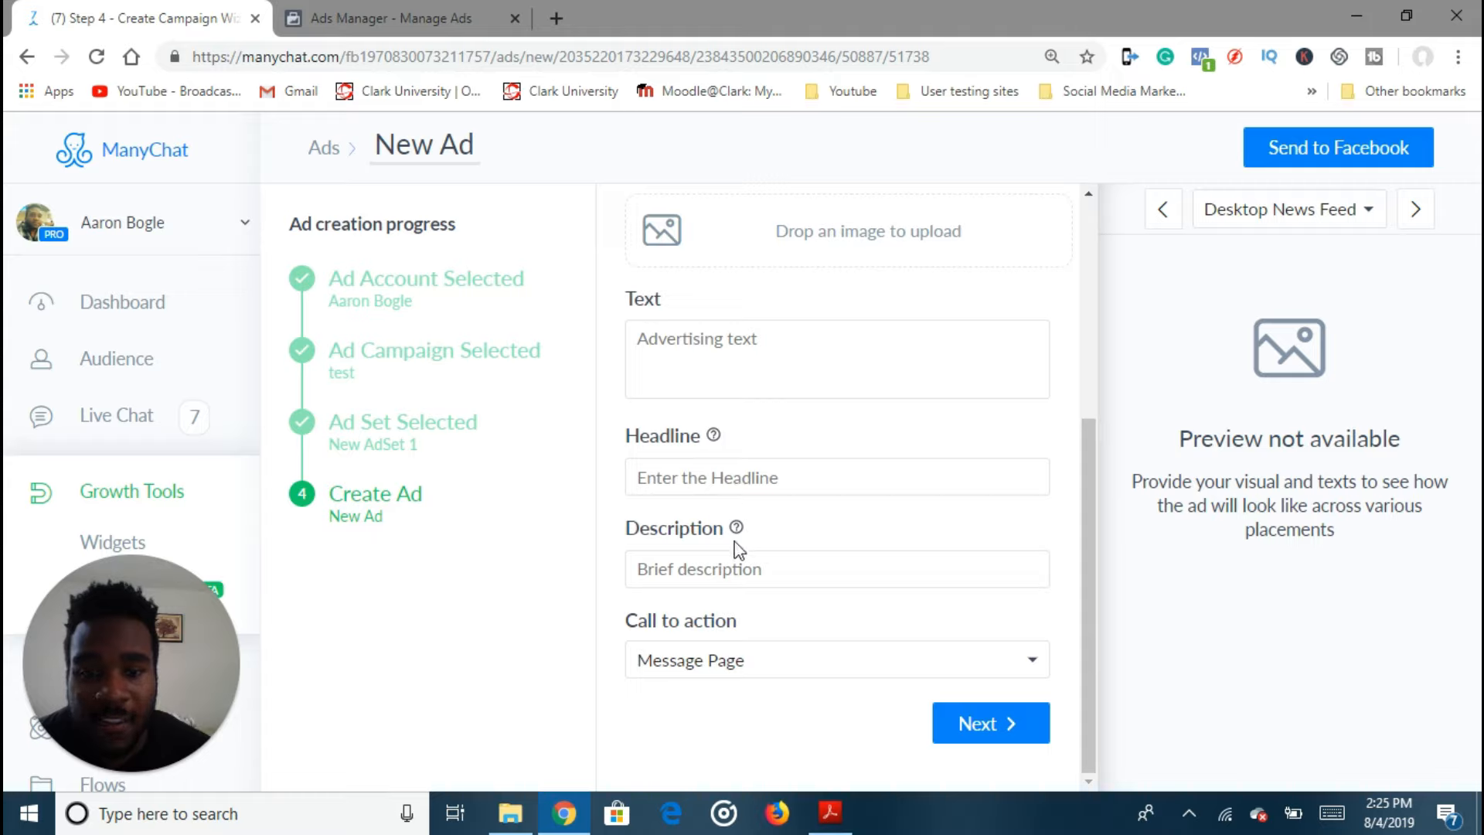
{"action": "left_click", "coordinate": [834, 658]}
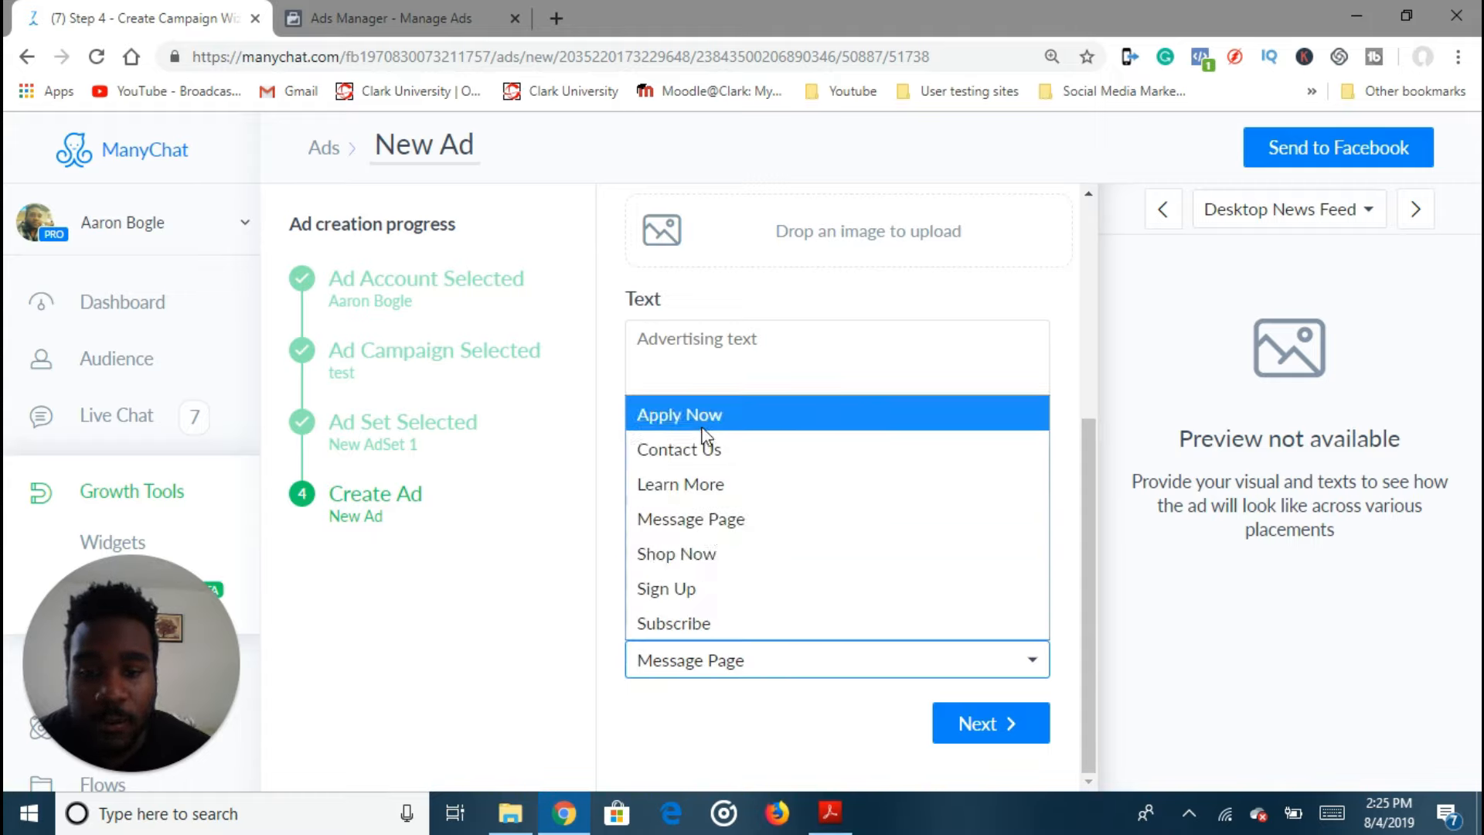
{"action": "left_click", "coordinate": [814, 735]}
{"action": "scroll", "coordinate": [804, 664], "scroll_direction": "up", "scroll_amount": 4}
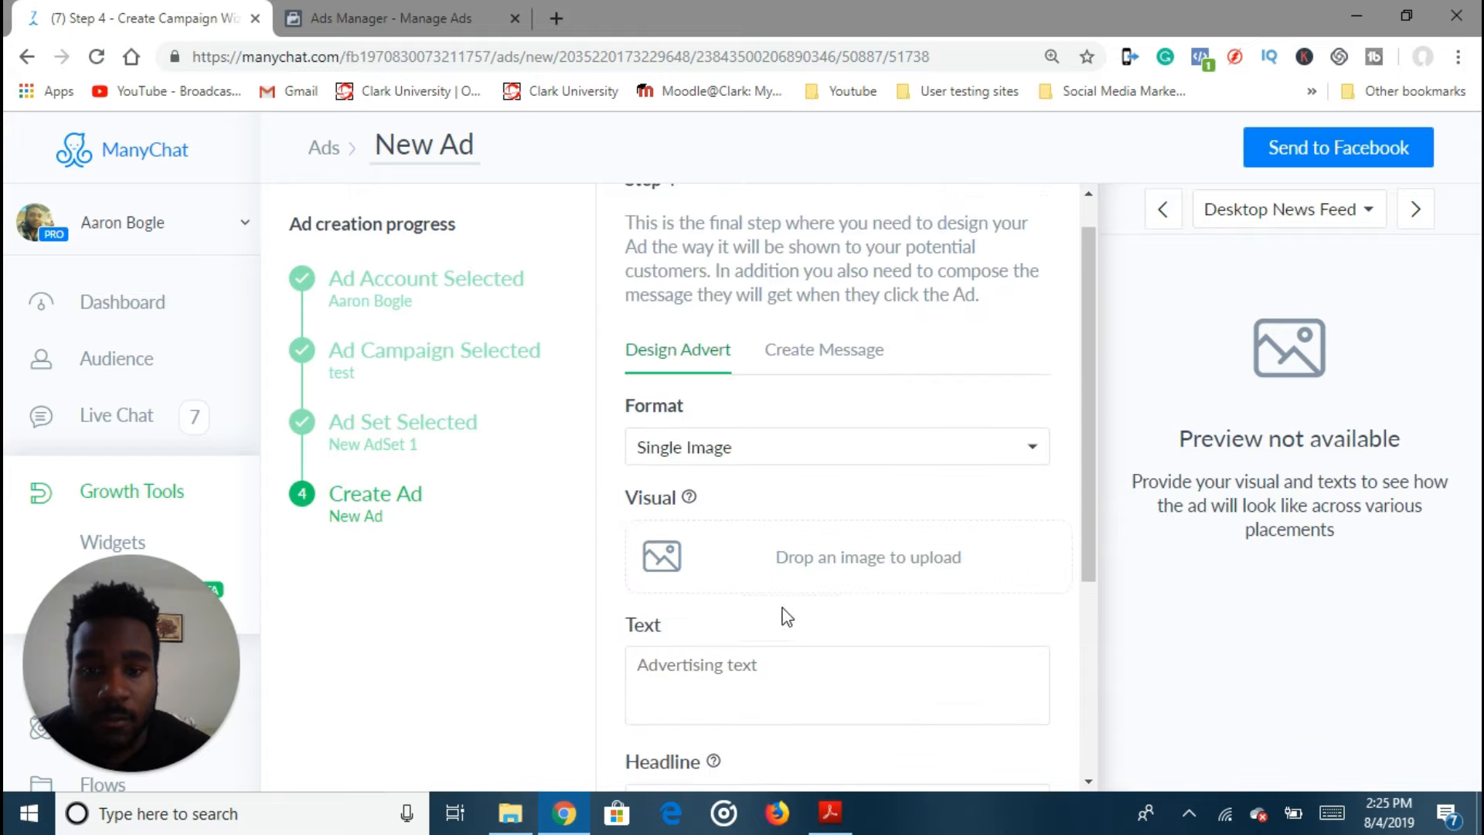
Upload the Unsplash photo of a phone beside a laptop as the ad's visual and check the Desktop News Feed preview.
{"action": "left_click", "coordinate": [680, 568]}
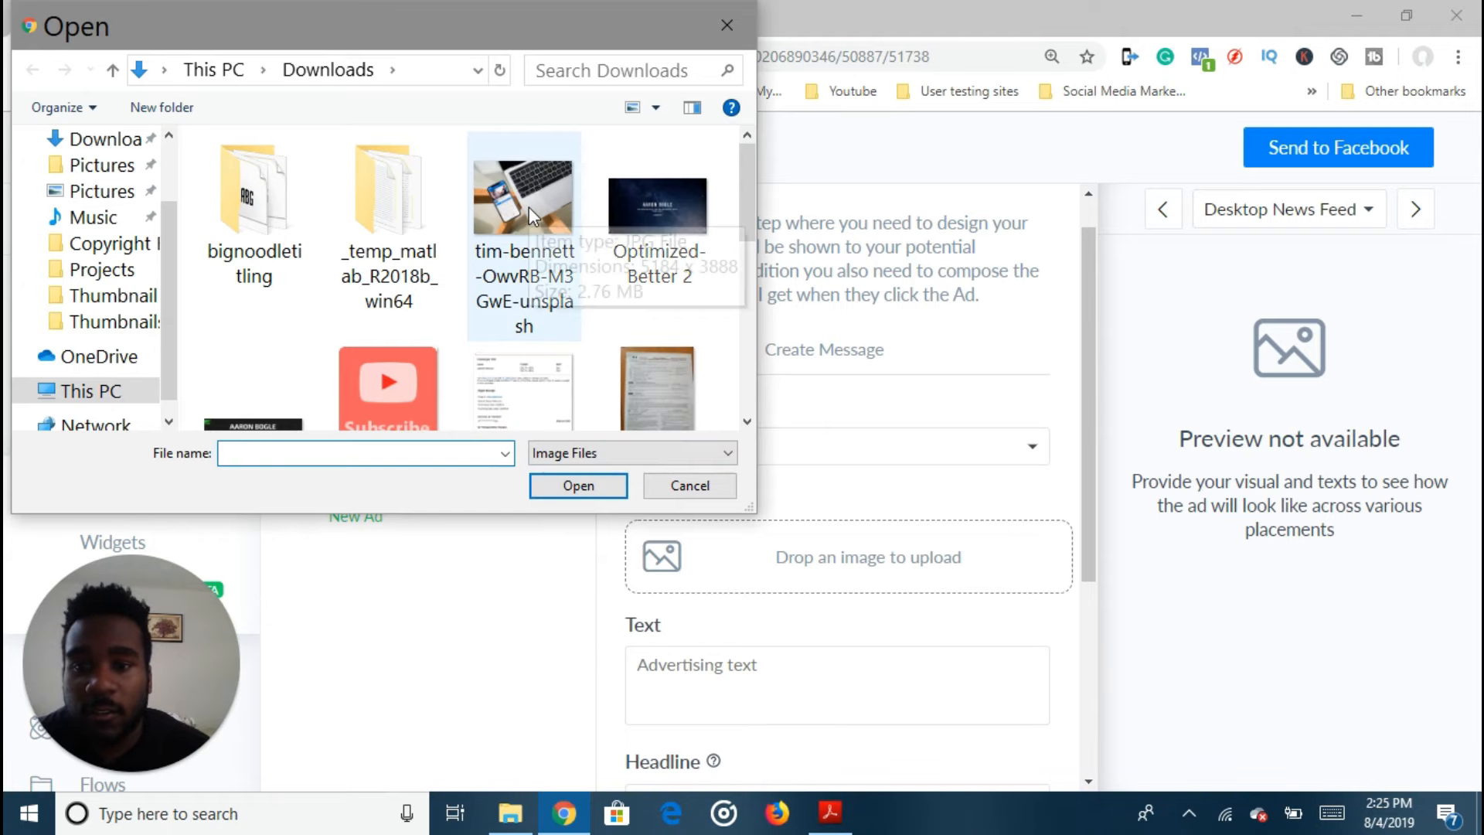
{"action": "double_click", "coordinate": [527, 328]}
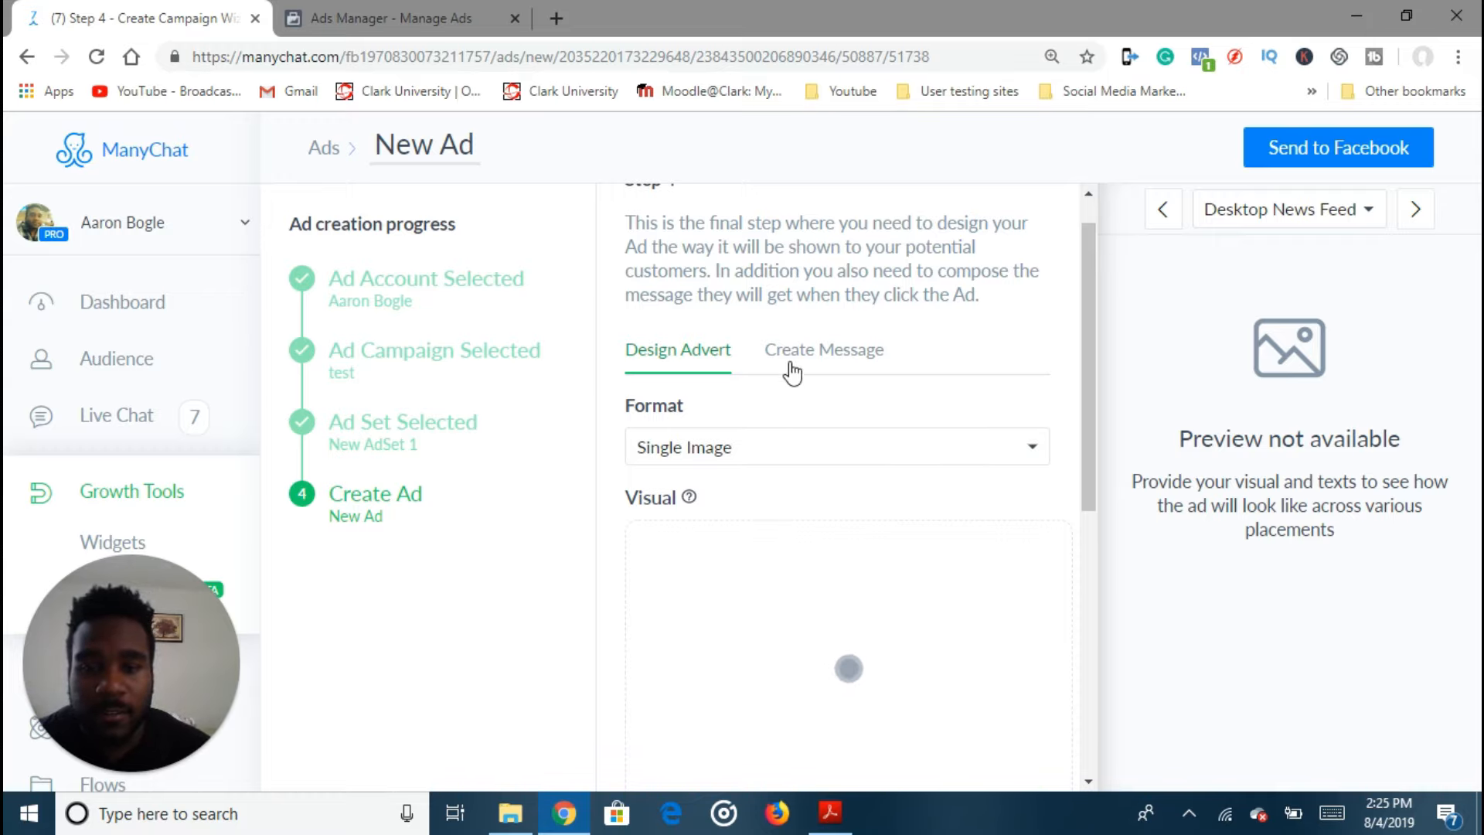
{"action": "scroll", "coordinate": [794, 433], "scroll_direction": "down", "scroll_amount": 6}
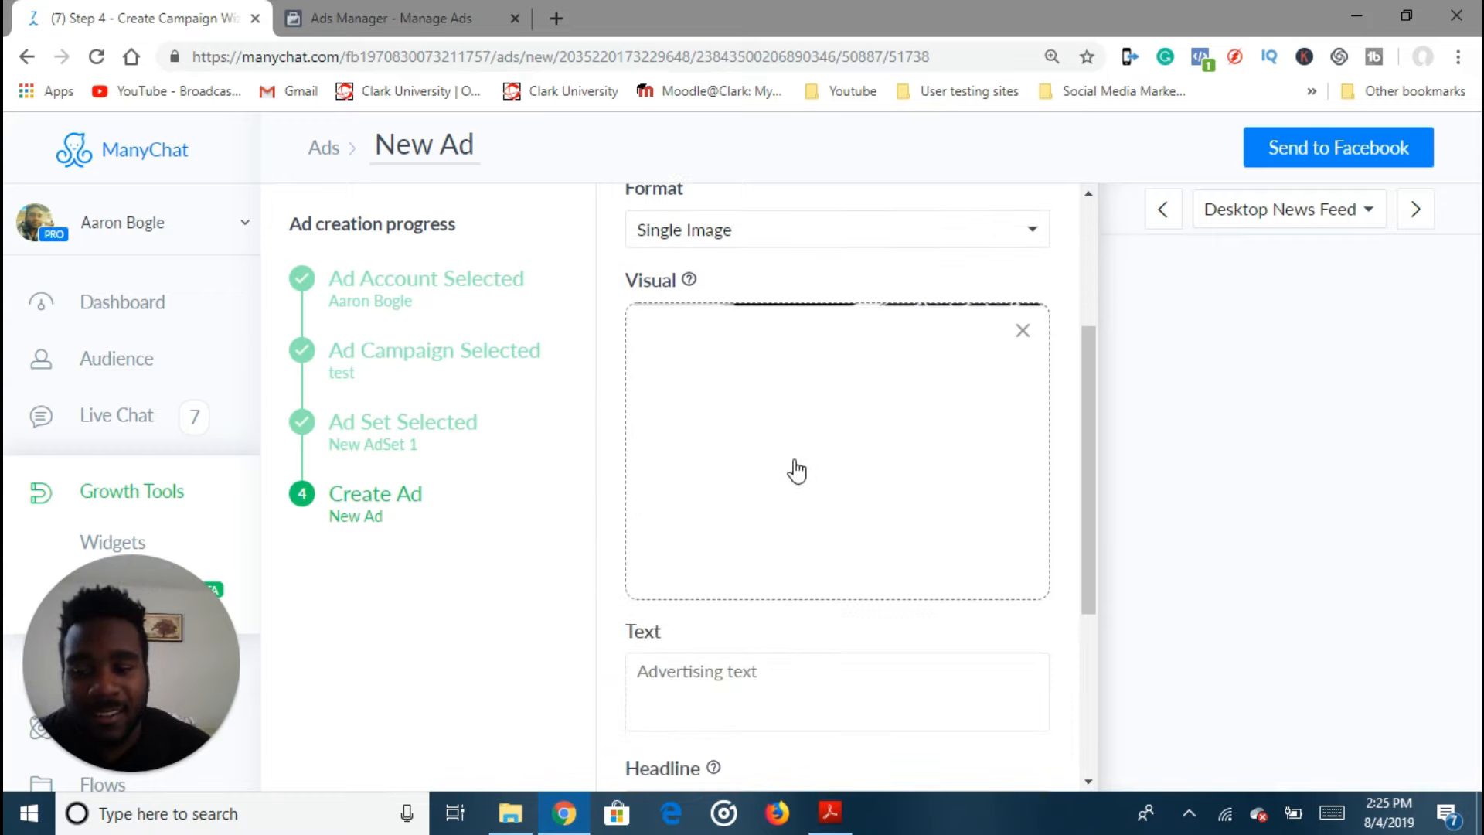
{"action": "scroll", "coordinate": [811, 523], "scroll_direction": "up", "scroll_amount": 6}
{"action": "scroll", "coordinate": [825, 548], "scroll_direction": "down", "scroll_amount": 5}
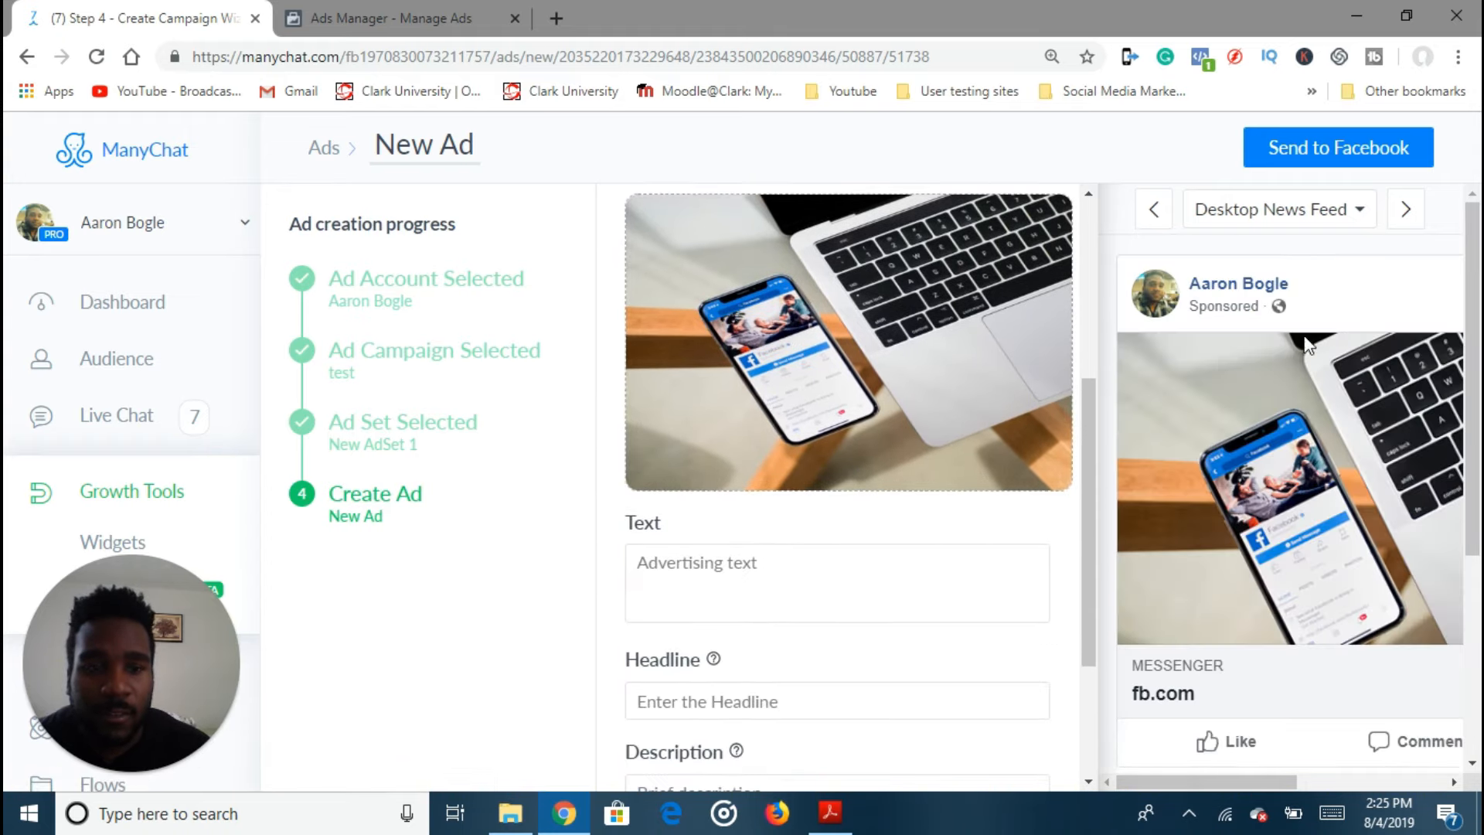
{"action": "left_click_drag", "start_coordinate": [1184, 779], "coordinate": [1283, 773]}
Look over the ad format and media upload settings in Ads Manager and return to ManyChat.
{"action": "left_click", "coordinate": [444, 17]}
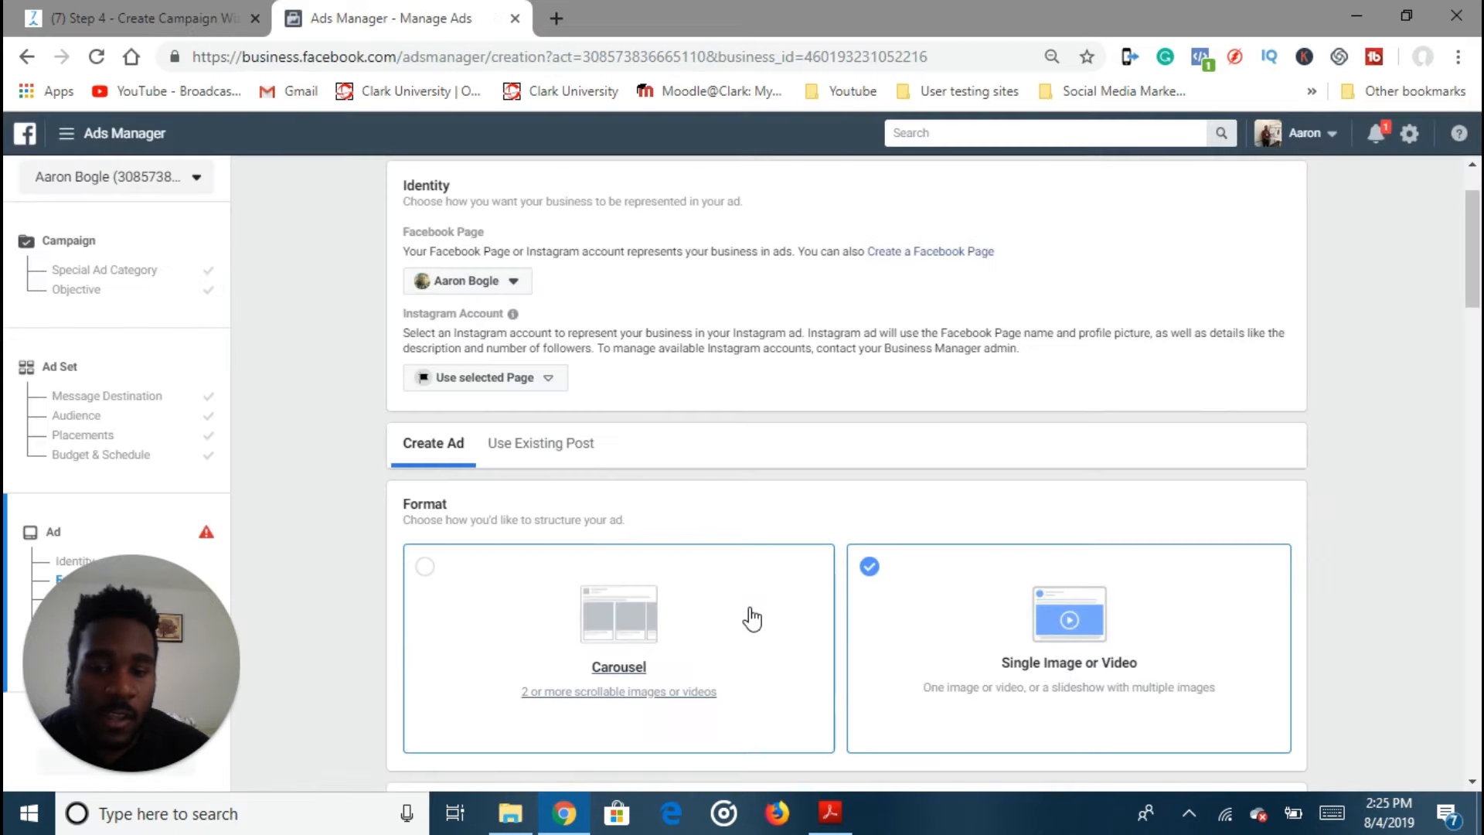
{"action": "scroll", "coordinate": [914, 613], "scroll_direction": "down", "scroll_amount": 1}
{"action": "scroll", "coordinate": [915, 613], "scroll_direction": "down", "scroll_amount": 3}
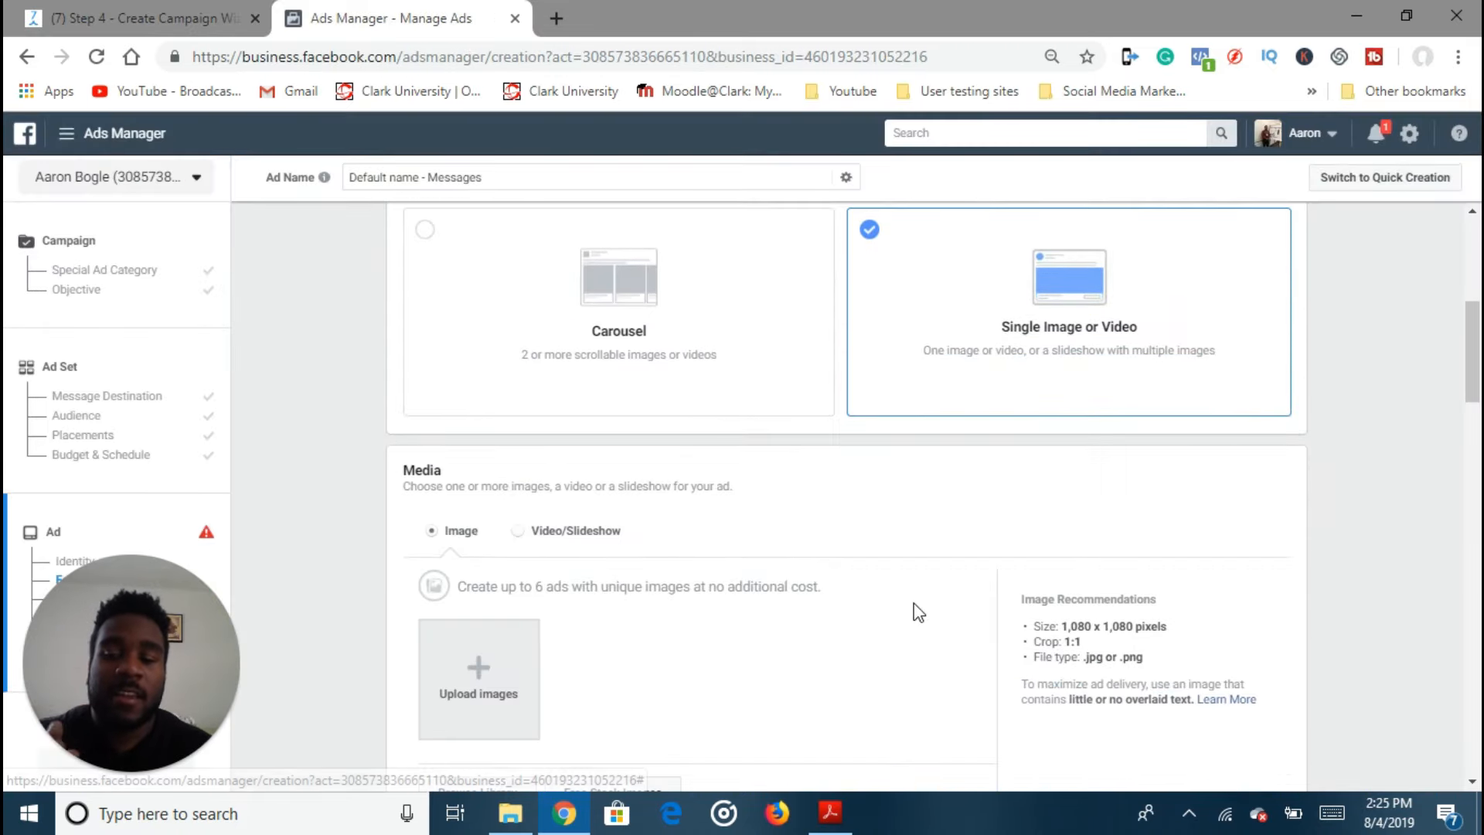
{"action": "left_click", "coordinate": [207, 11]}
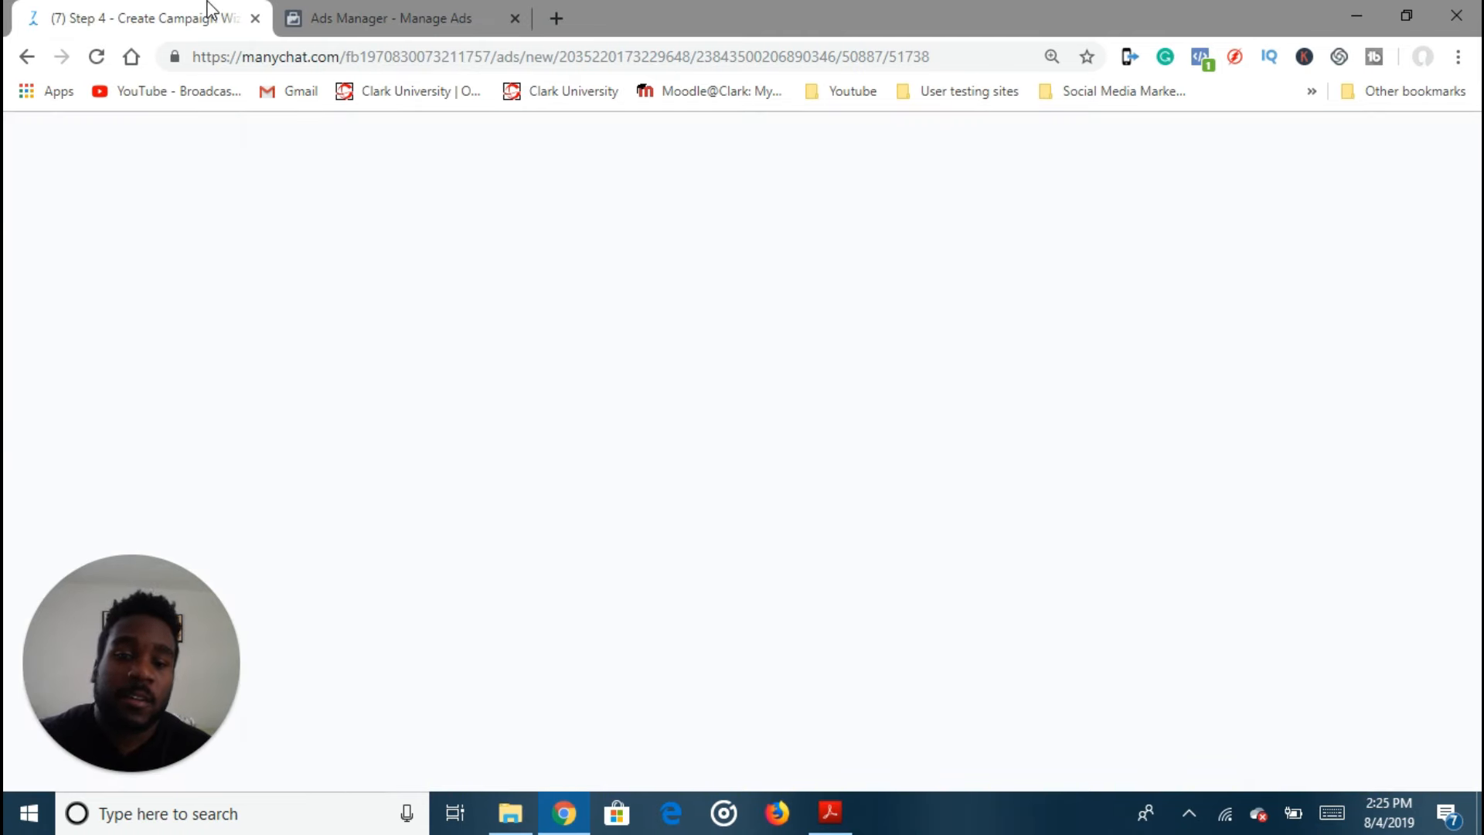
Enter "The texts of the goons" as the advertising text and check it in the ad preview.
{"action": "scroll", "coordinate": [883, 557], "scroll_direction": "down", "scroll_amount": 1}
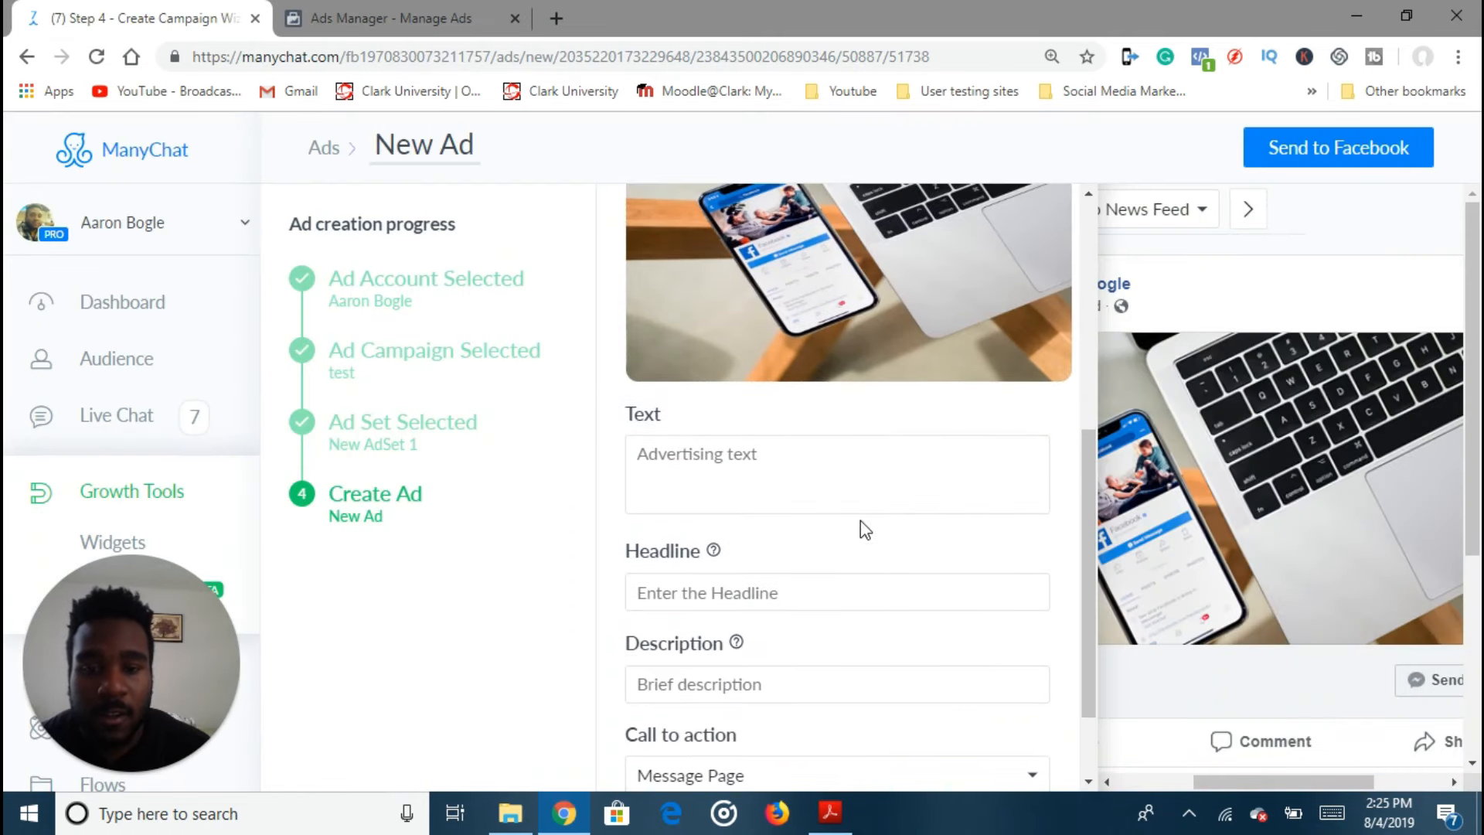
{"action": "left_click", "coordinate": [834, 477]}
{"action": "type", "text": "The texts of the goons"}
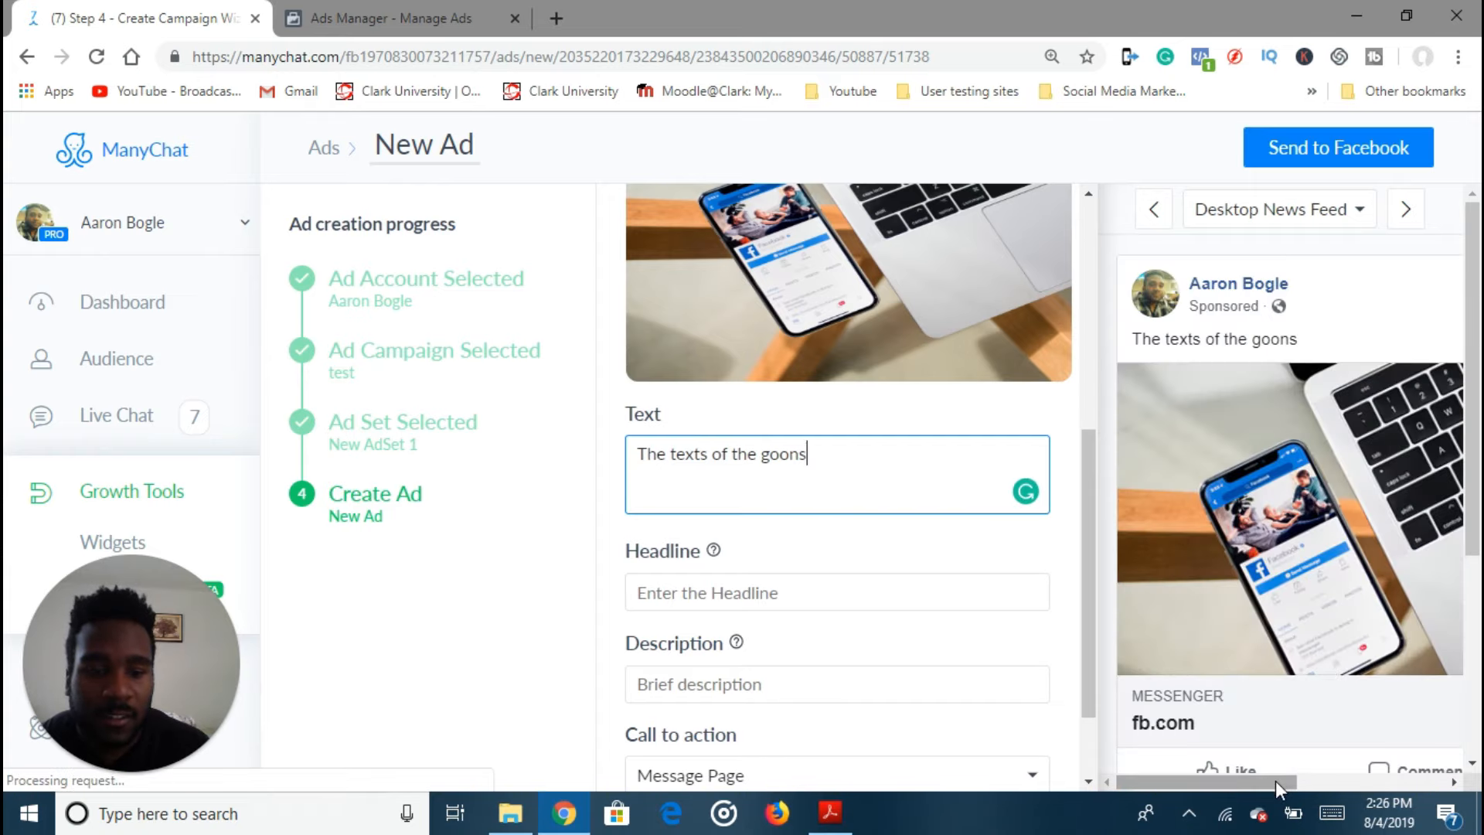
{"action": "left_click_drag", "start_coordinate": [1275, 780], "coordinate": [1350, 777]}
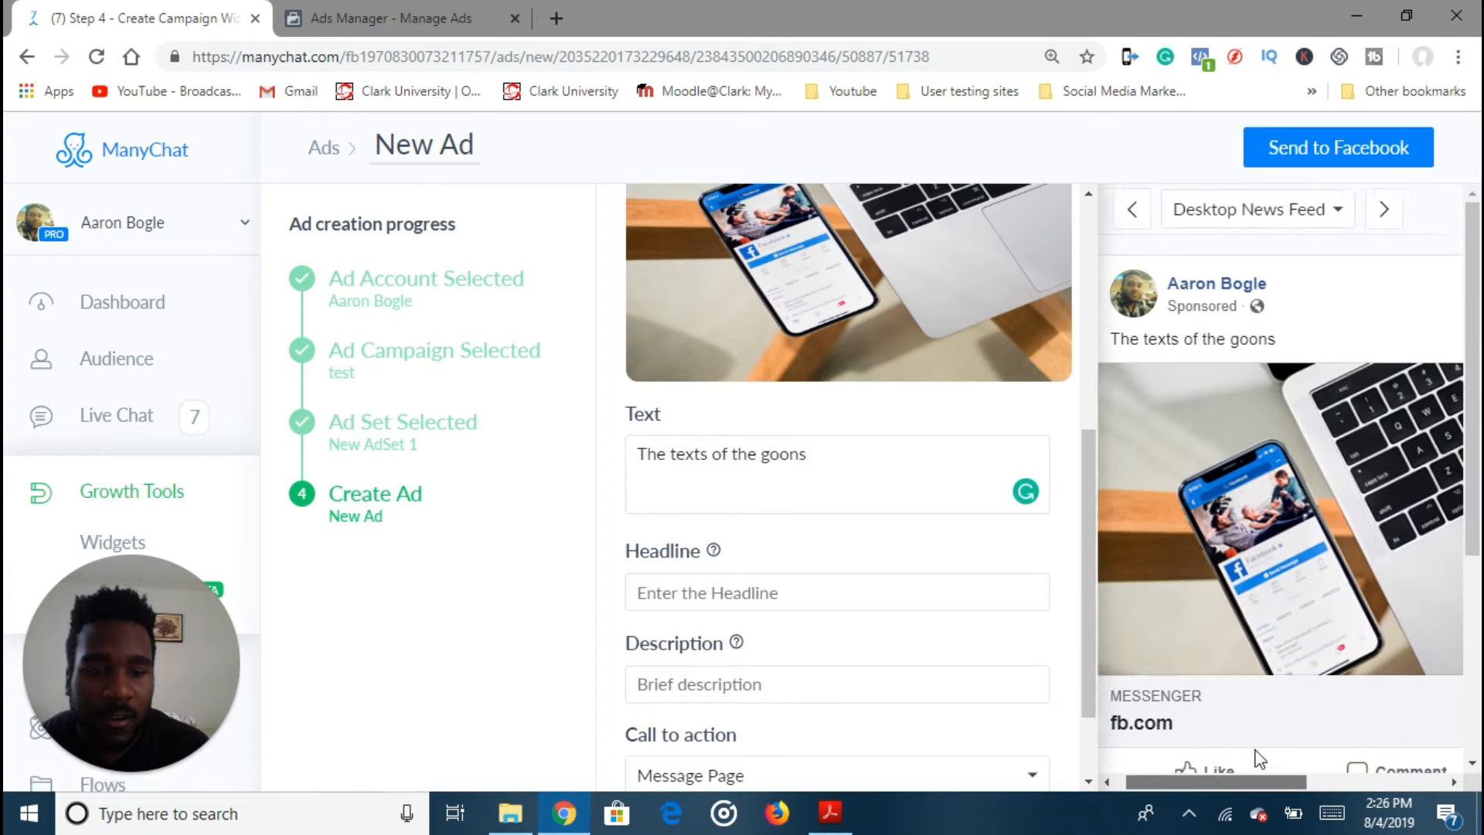
Compare the ad setup fields and placement previews in Ads Manager with ManyChat's design, then return to ManyChat.
{"action": "scroll", "coordinate": [858, 477], "scroll_direction": "up", "scroll_amount": 4}
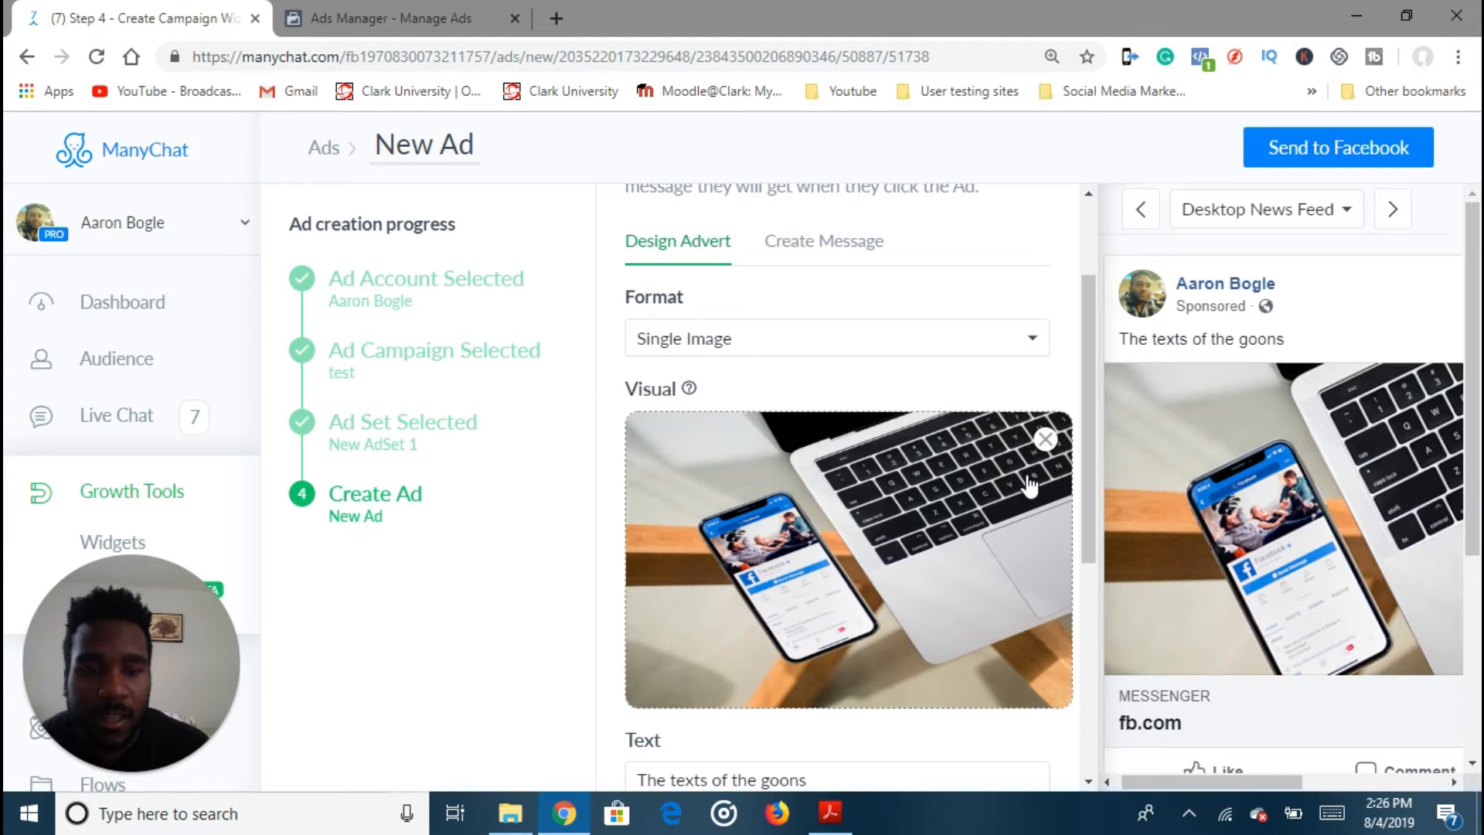
{"action": "left_click", "coordinate": [446, 18]}
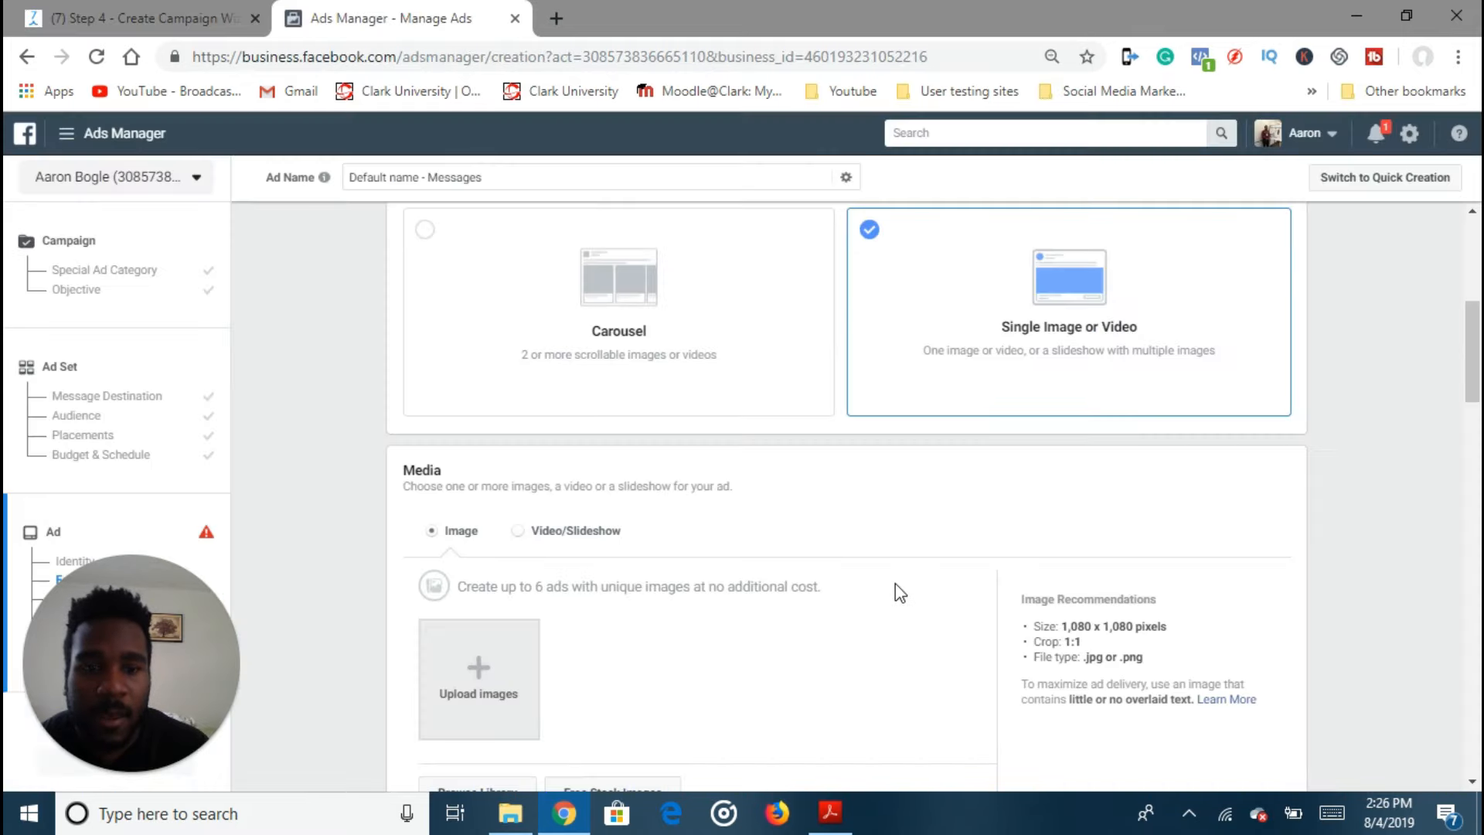
{"action": "scroll", "coordinate": [962, 572], "scroll_direction": "down", "scroll_amount": 10}
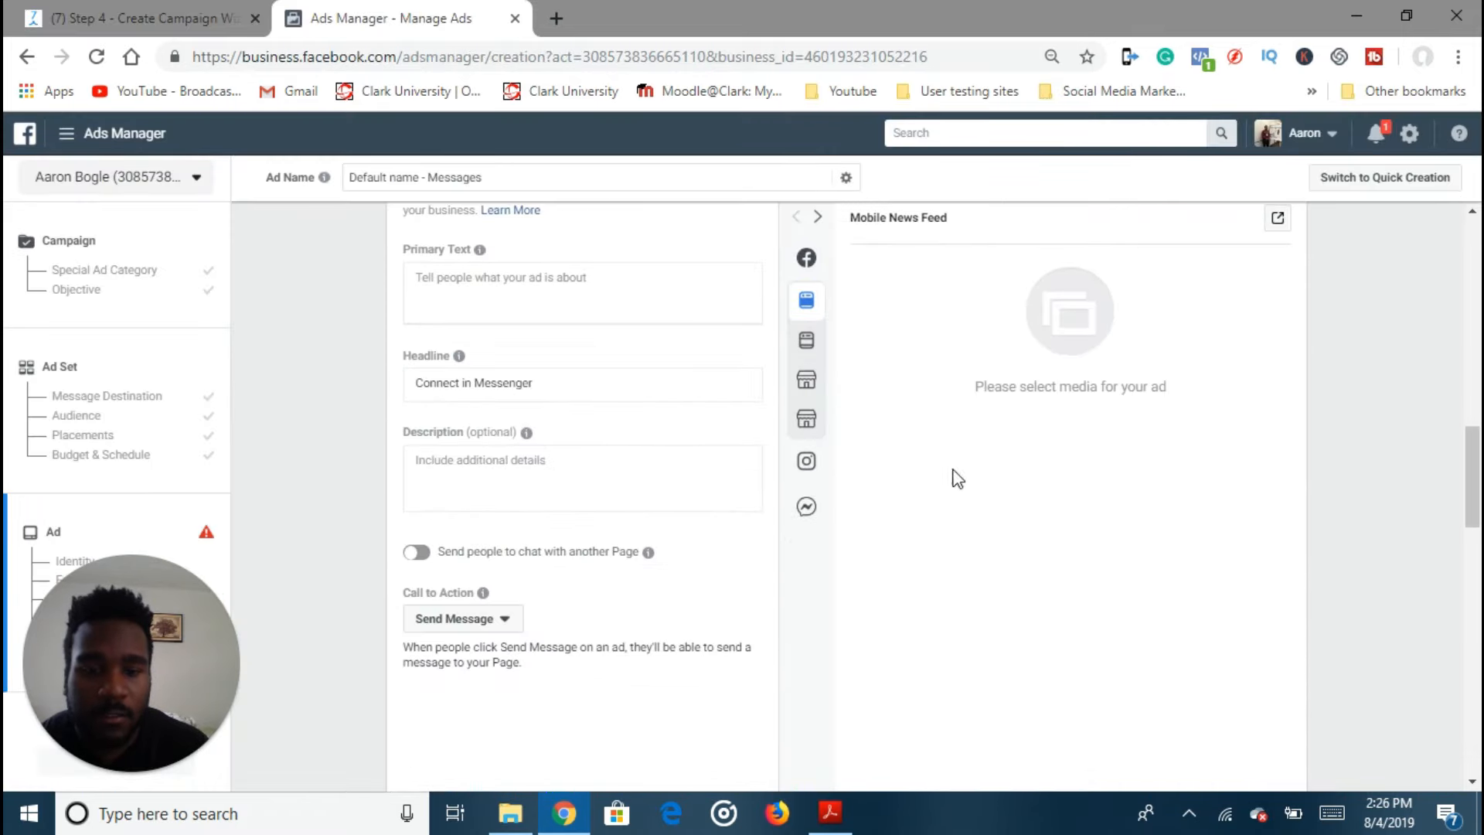
{"action": "mouse_move", "coordinate": [814, 292]}
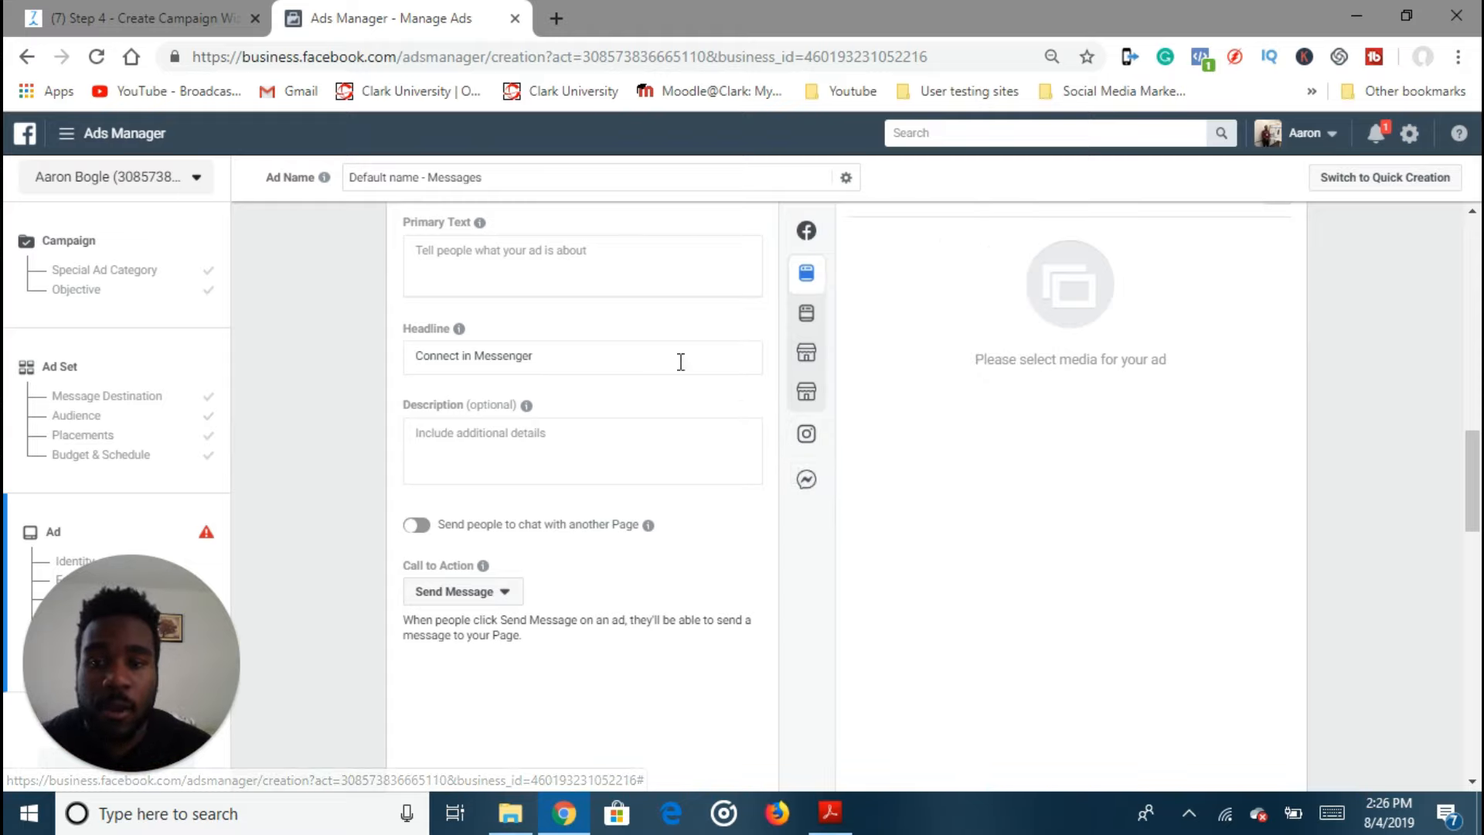
{"action": "scroll", "coordinate": [981, 502], "scroll_direction": "up", "scroll_amount": 2}
{"action": "scroll", "coordinate": [993, 509], "scroll_direction": "up", "scroll_amount": 1}
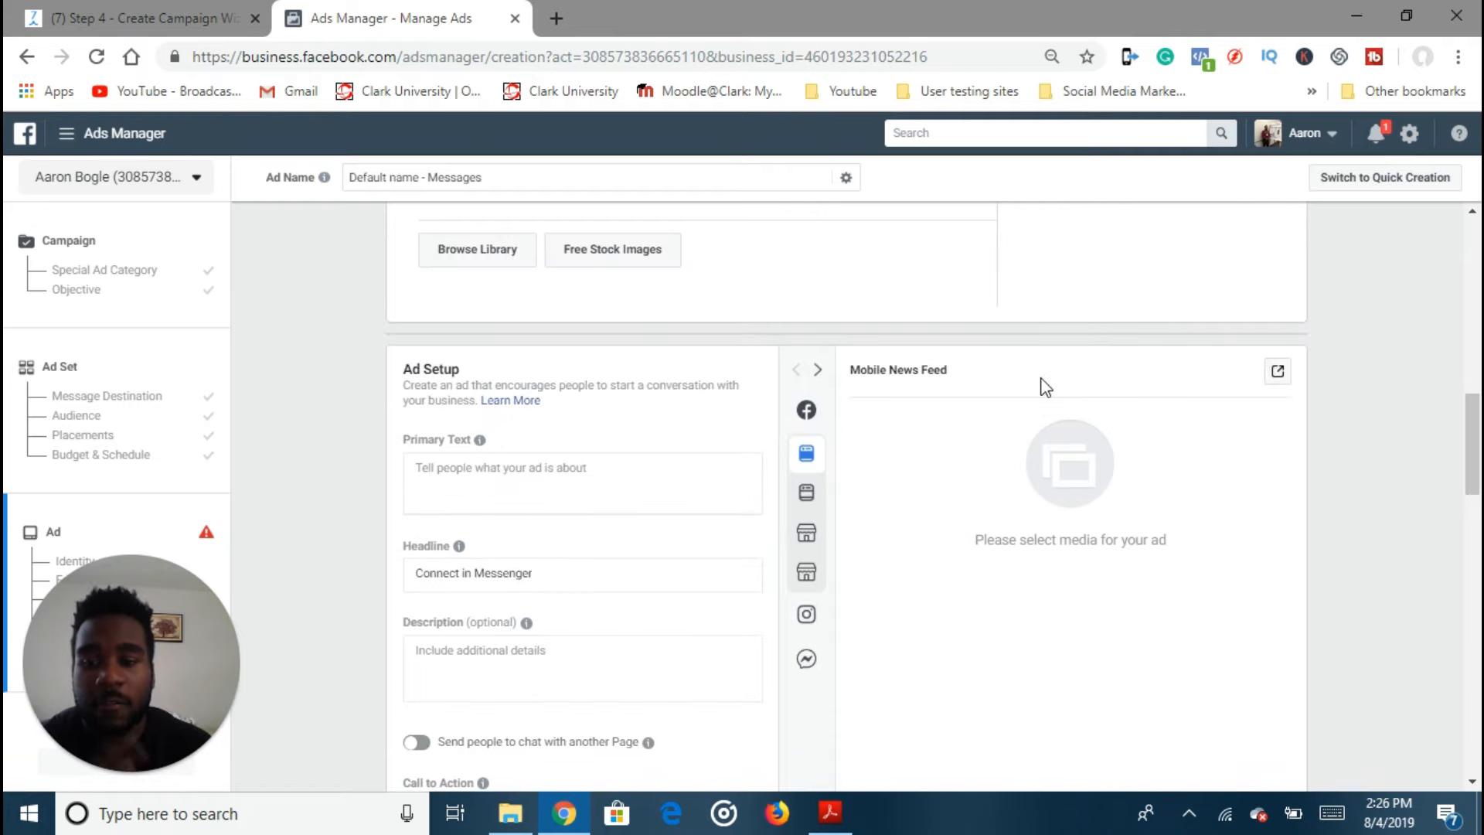
{"action": "left_click", "coordinate": [224, 10]}
Enter "GOON" as the ad's headline in ManyChat.
{"action": "scroll", "coordinate": [809, 501], "scroll_direction": "down", "scroll_amount": 2}
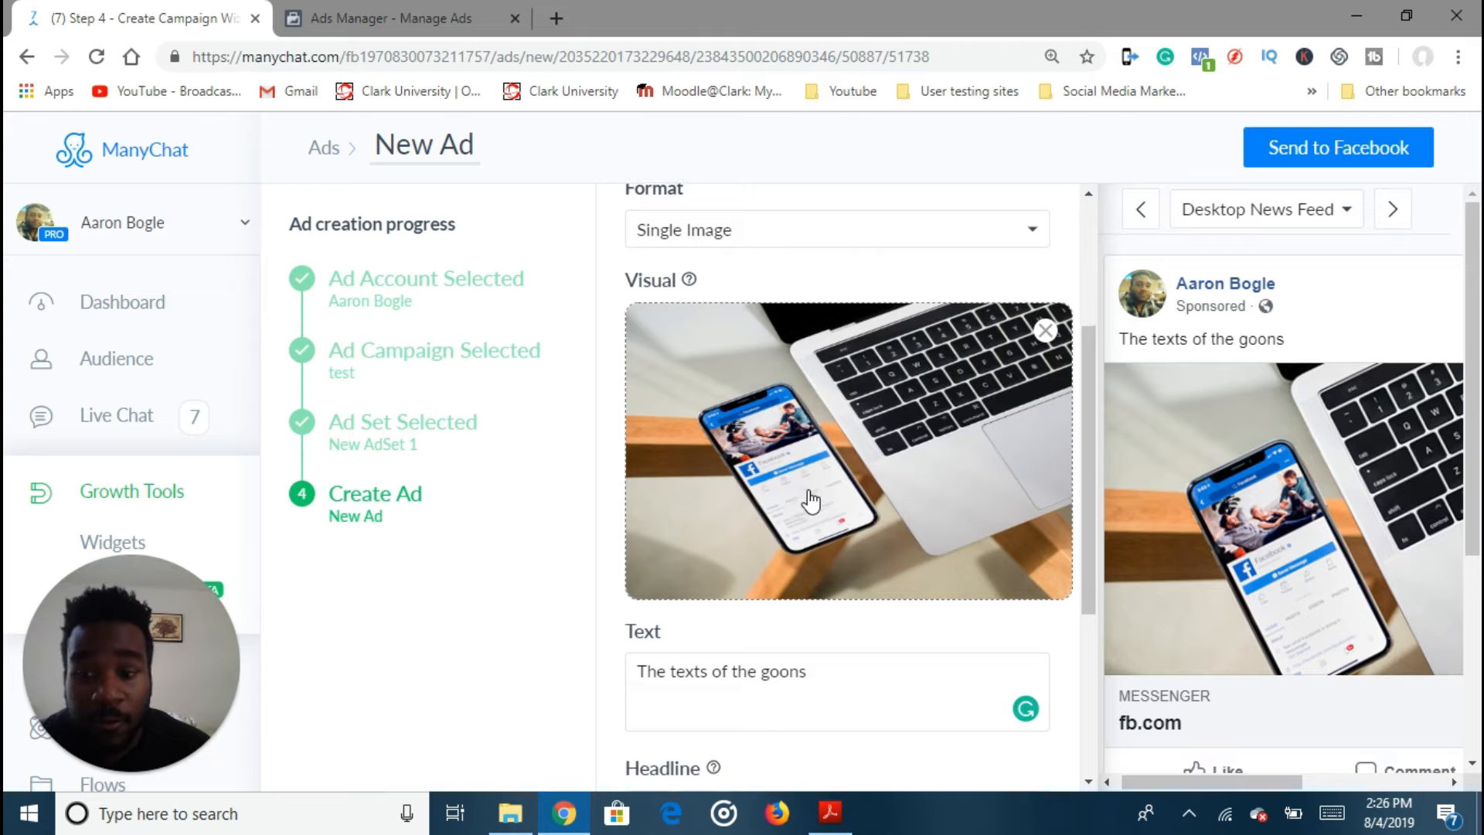
{"action": "scroll", "coordinate": [927, 487], "scroll_direction": "down", "scroll_amount": 2}
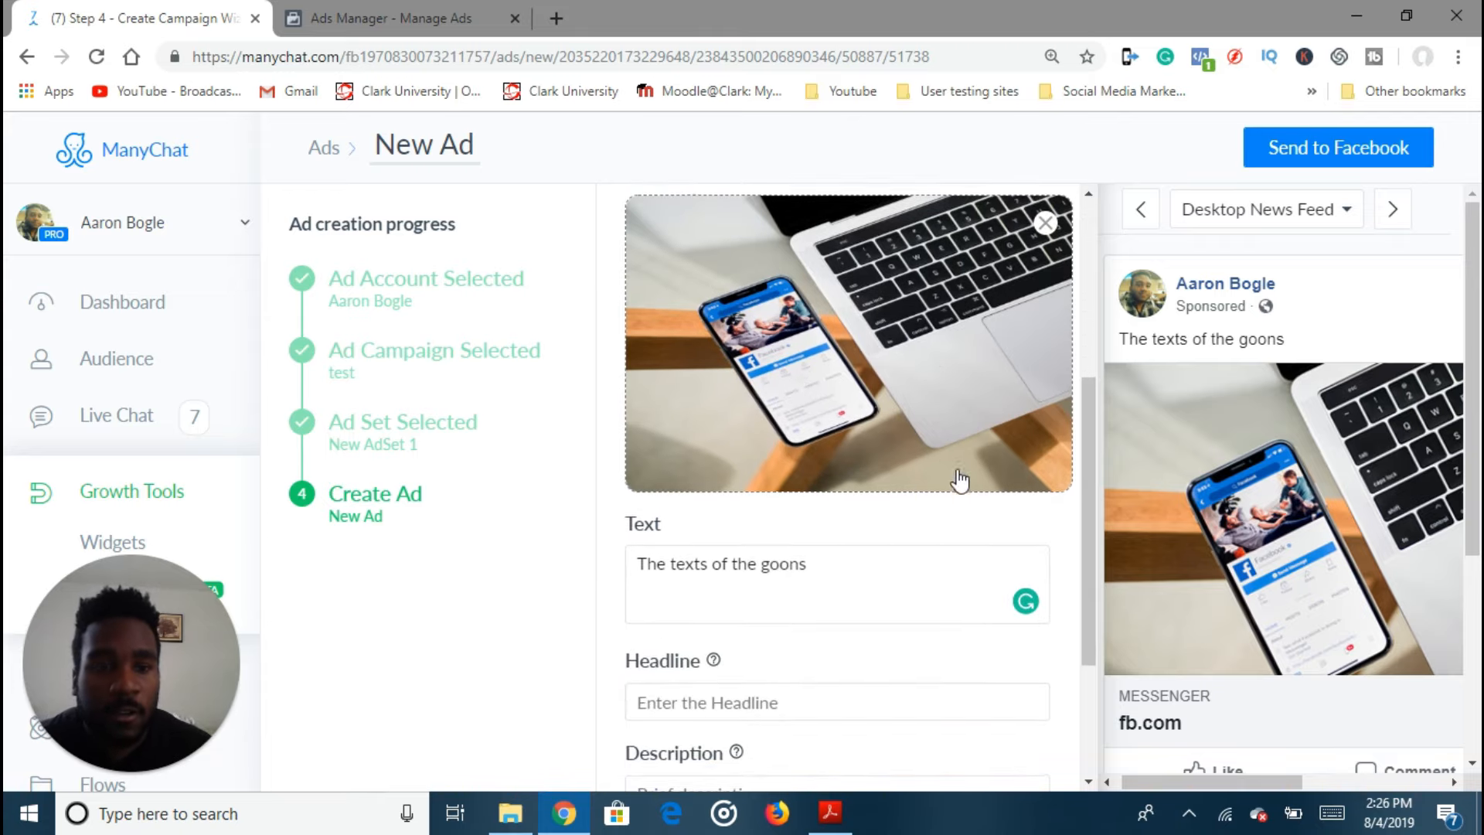
{"action": "scroll", "coordinate": [974, 572], "scroll_direction": "down", "scroll_amount": 3}
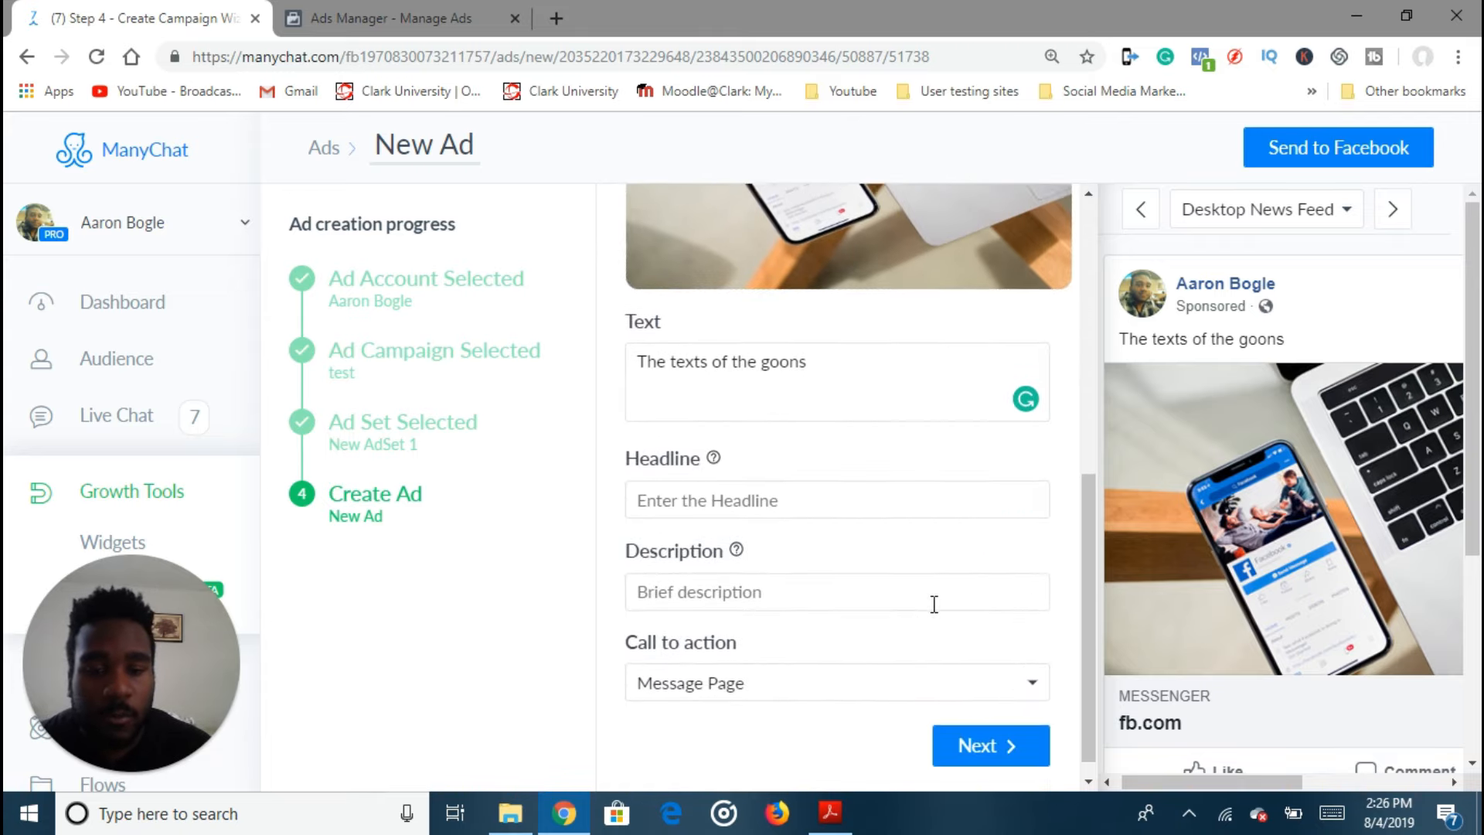
{"action": "left_click", "coordinate": [770, 488]}
{"action": "type", "text": "G"}
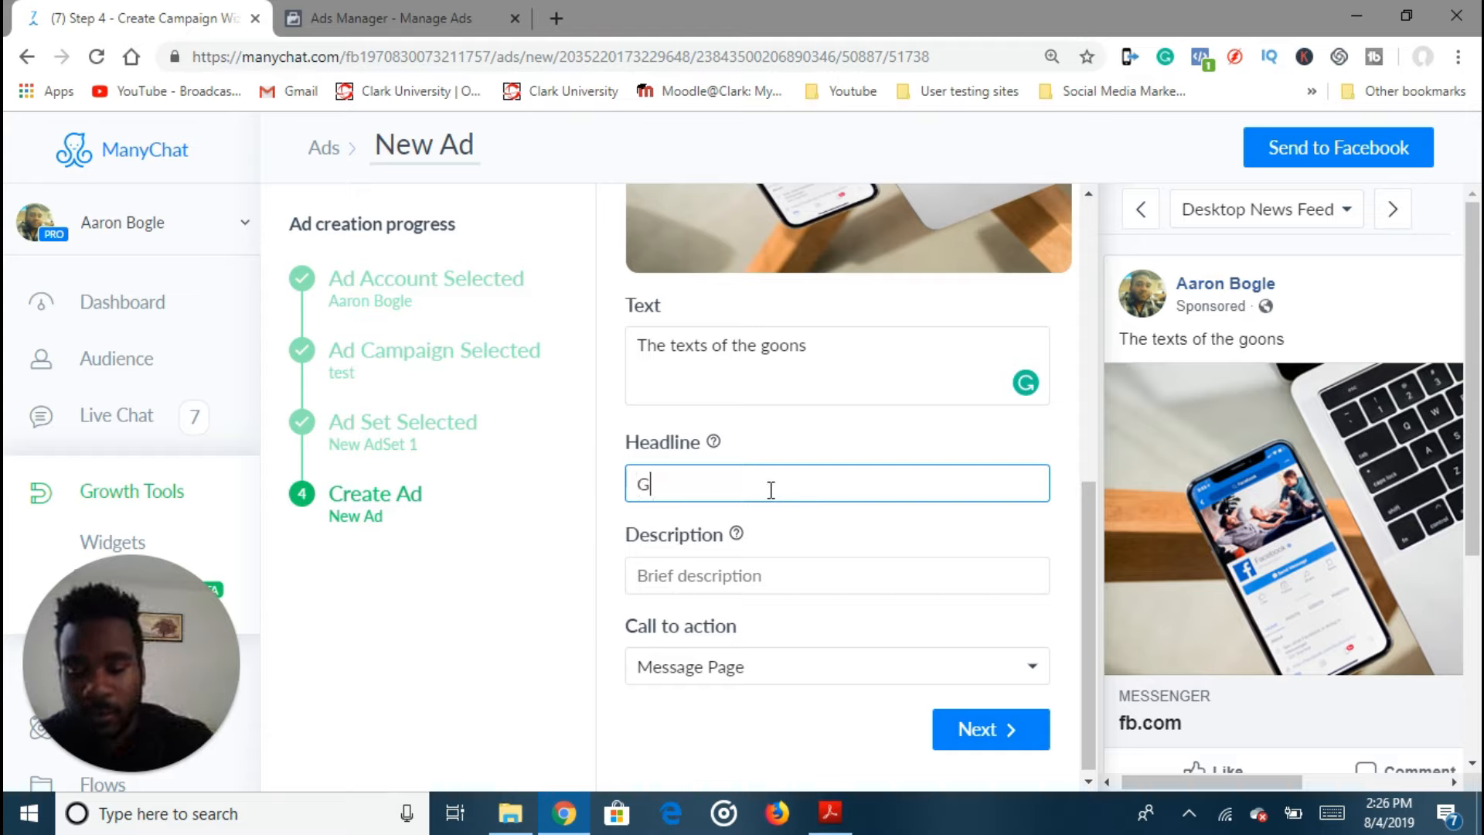
{"action": "type", "text": "OOO"}
{"action": "key", "text": "BackSpace"}
{"action": "type", "text": "N"}
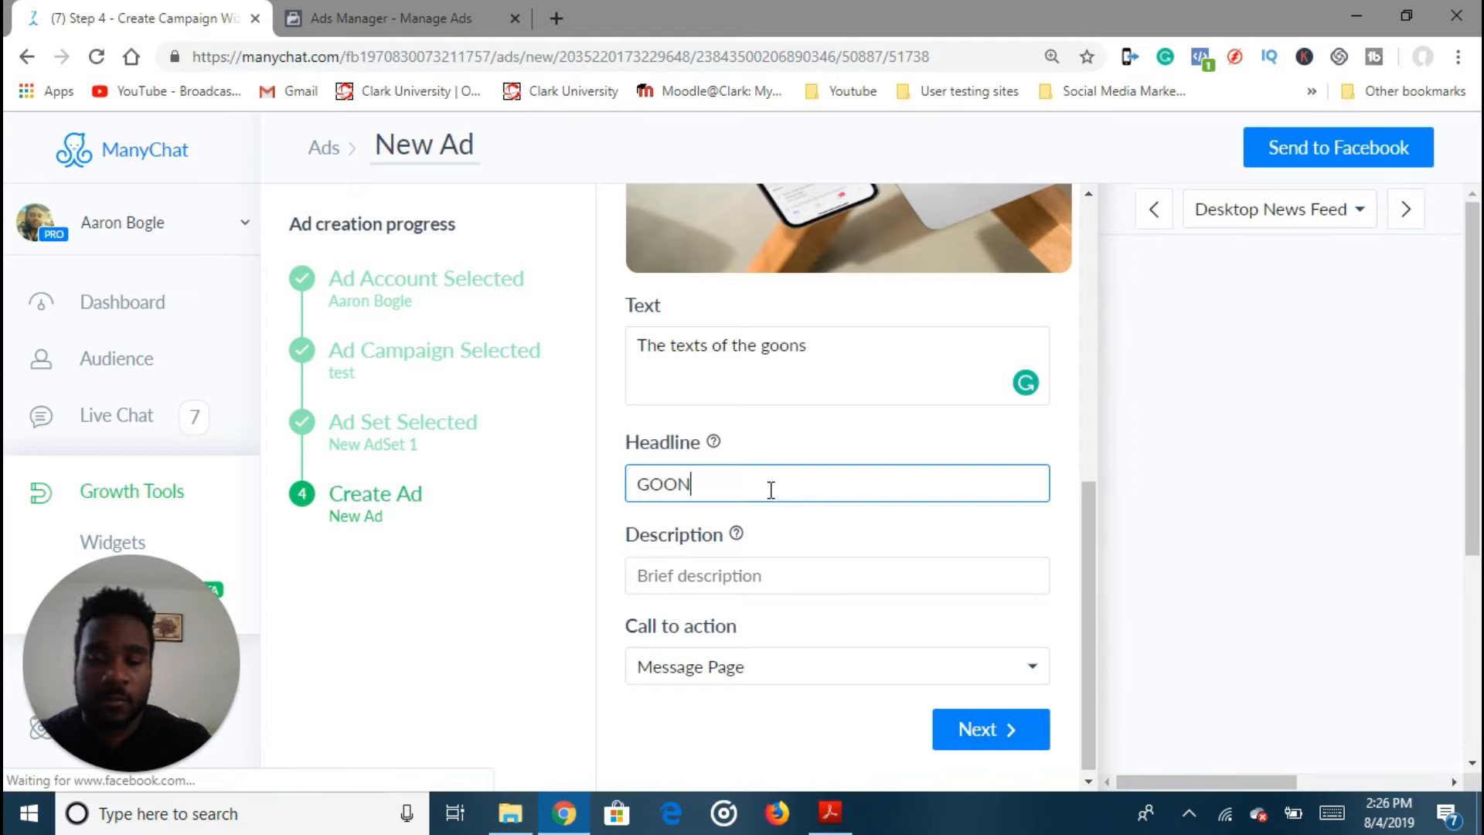
Enter "dsdsdsd" as the ad's description and check it in the news feed preview.
{"action": "left_click", "coordinate": [787, 574]}
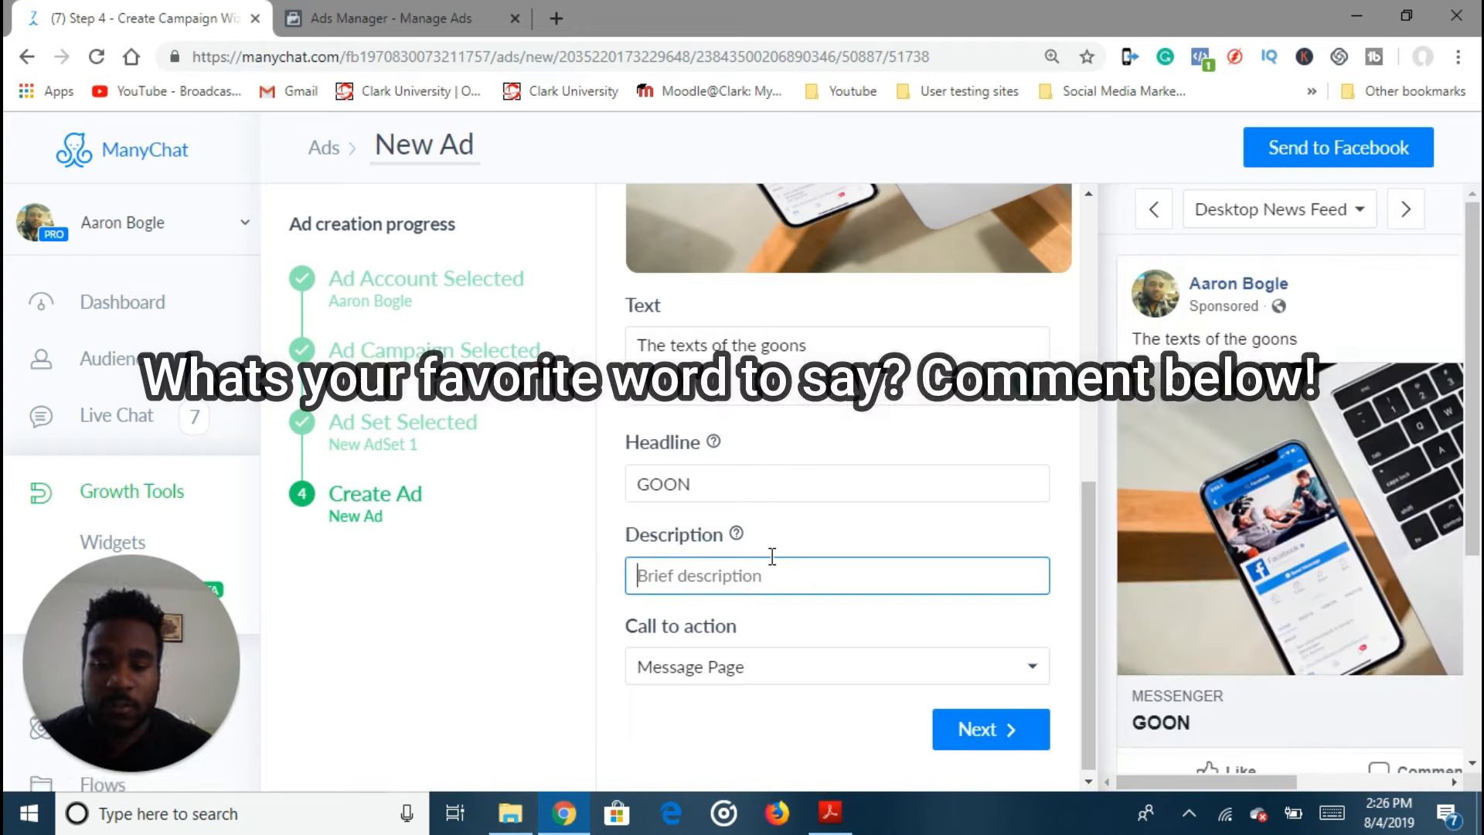
{"action": "type", "text": "dsdsdsd"}
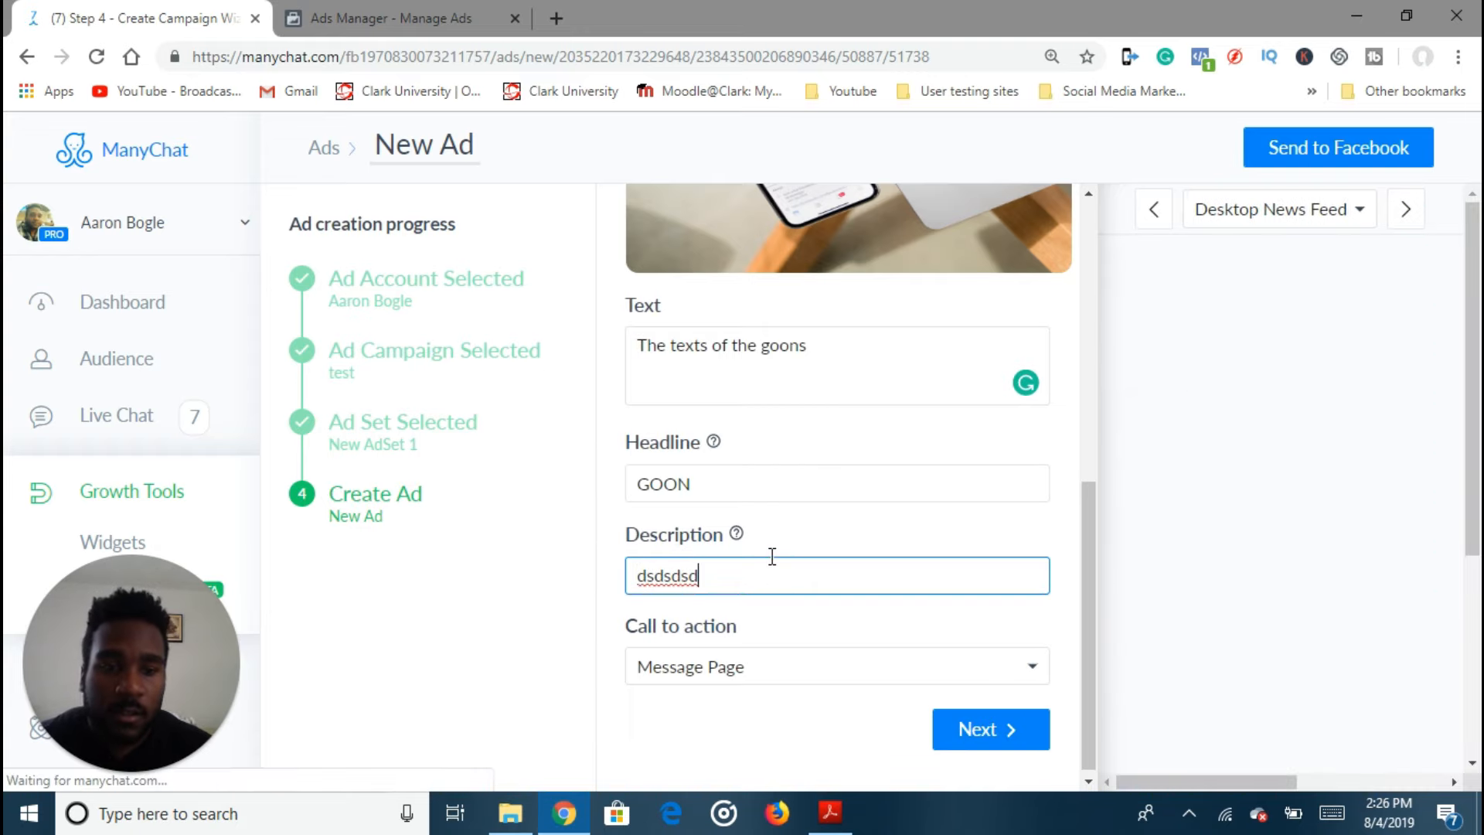
{"action": "scroll", "coordinate": [1162, 626], "scroll_direction": "down", "scroll_amount": 1}
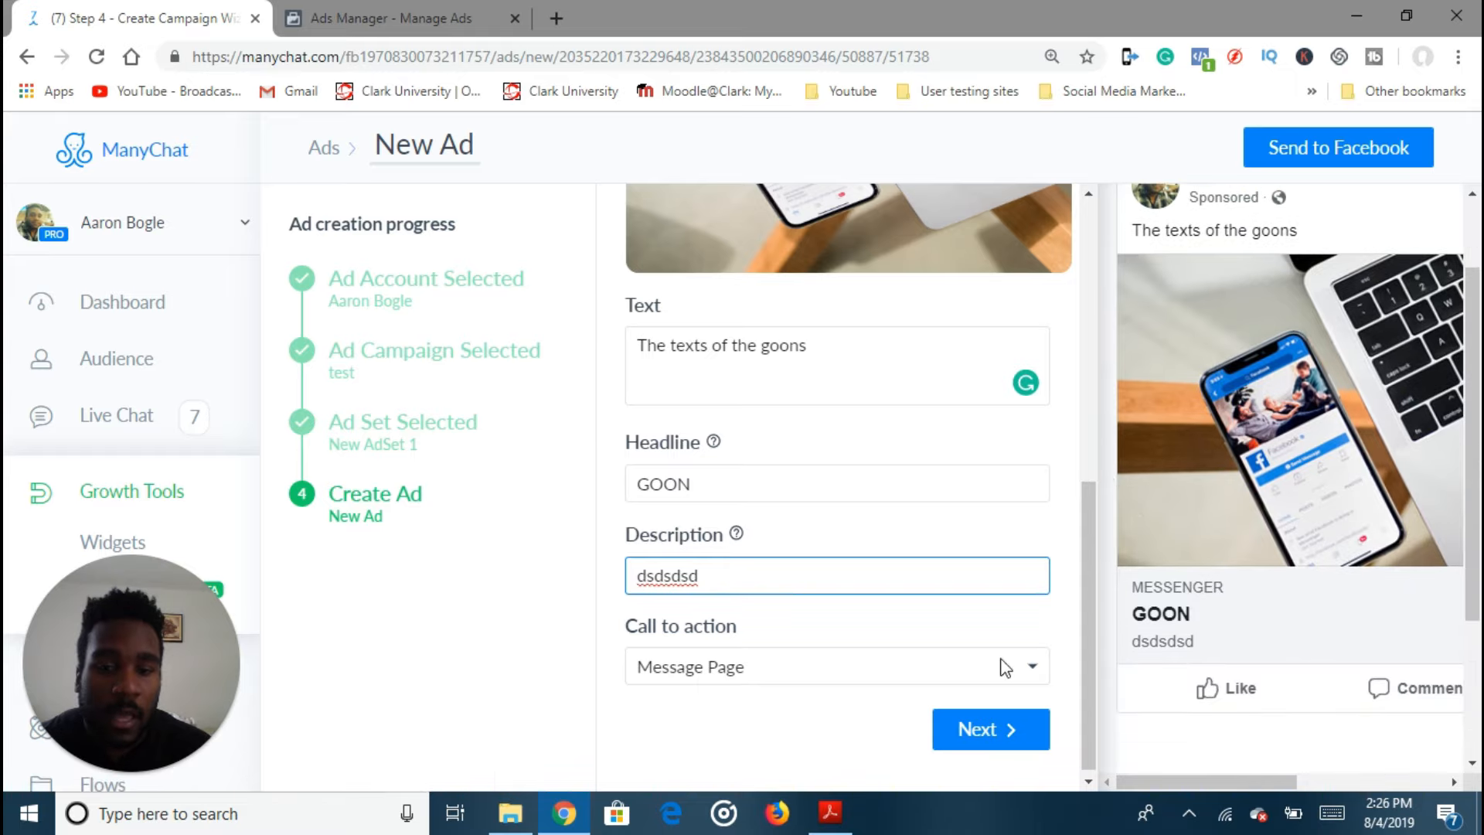
Compare the headline, description and call-to-action fields in Ads Manager with ManyChat's, and return to ManyChat.
{"action": "left_click", "coordinate": [431, 9]}
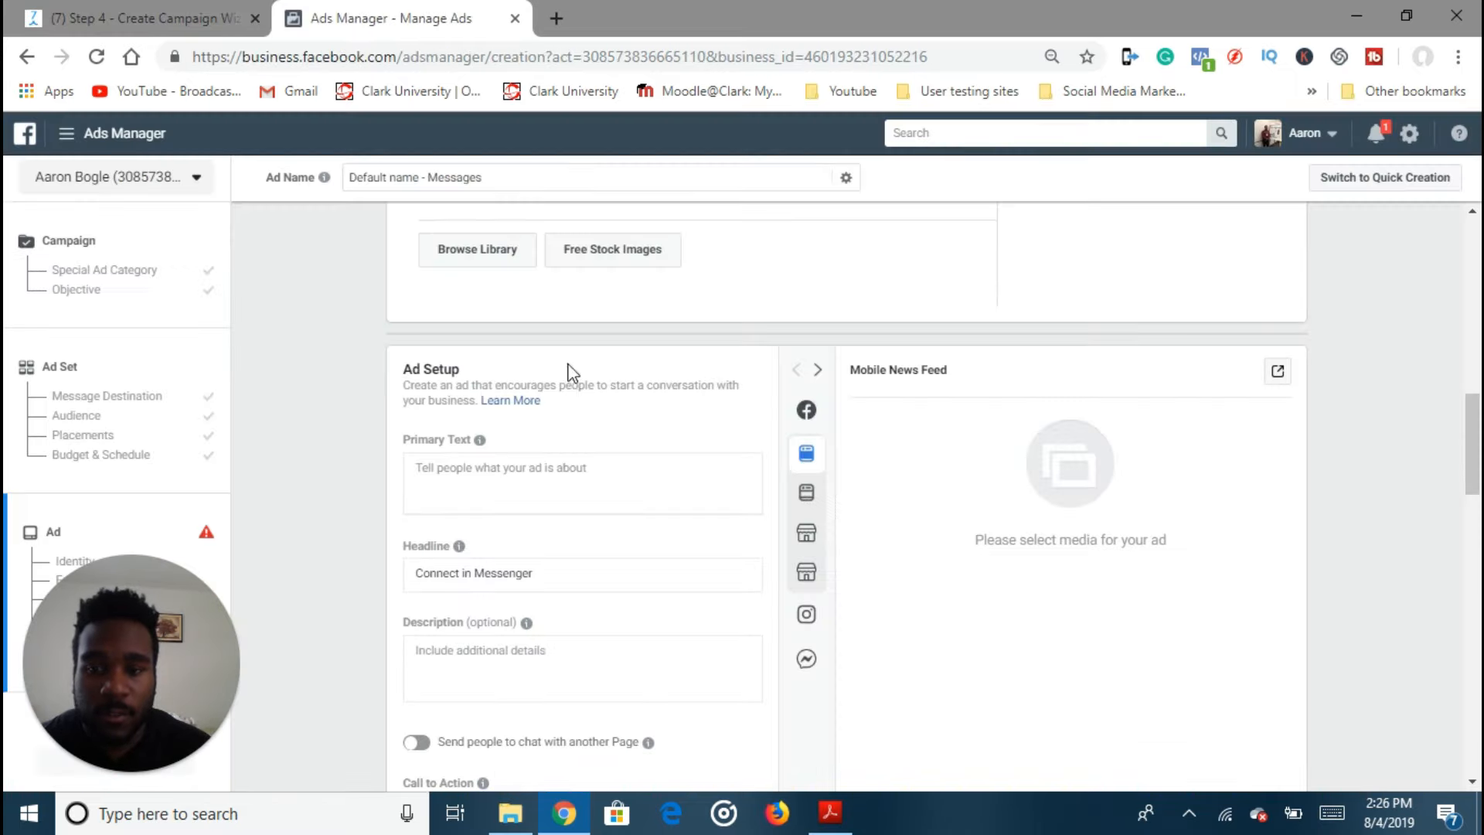
{"action": "scroll", "coordinate": [613, 586], "scroll_direction": "down", "scroll_amount": 5}
{"action": "scroll", "coordinate": [606, 602], "scroll_direction": "up", "scroll_amount": 1}
{"action": "scroll", "coordinate": [610, 603], "scroll_direction": "up", "scroll_amount": 1}
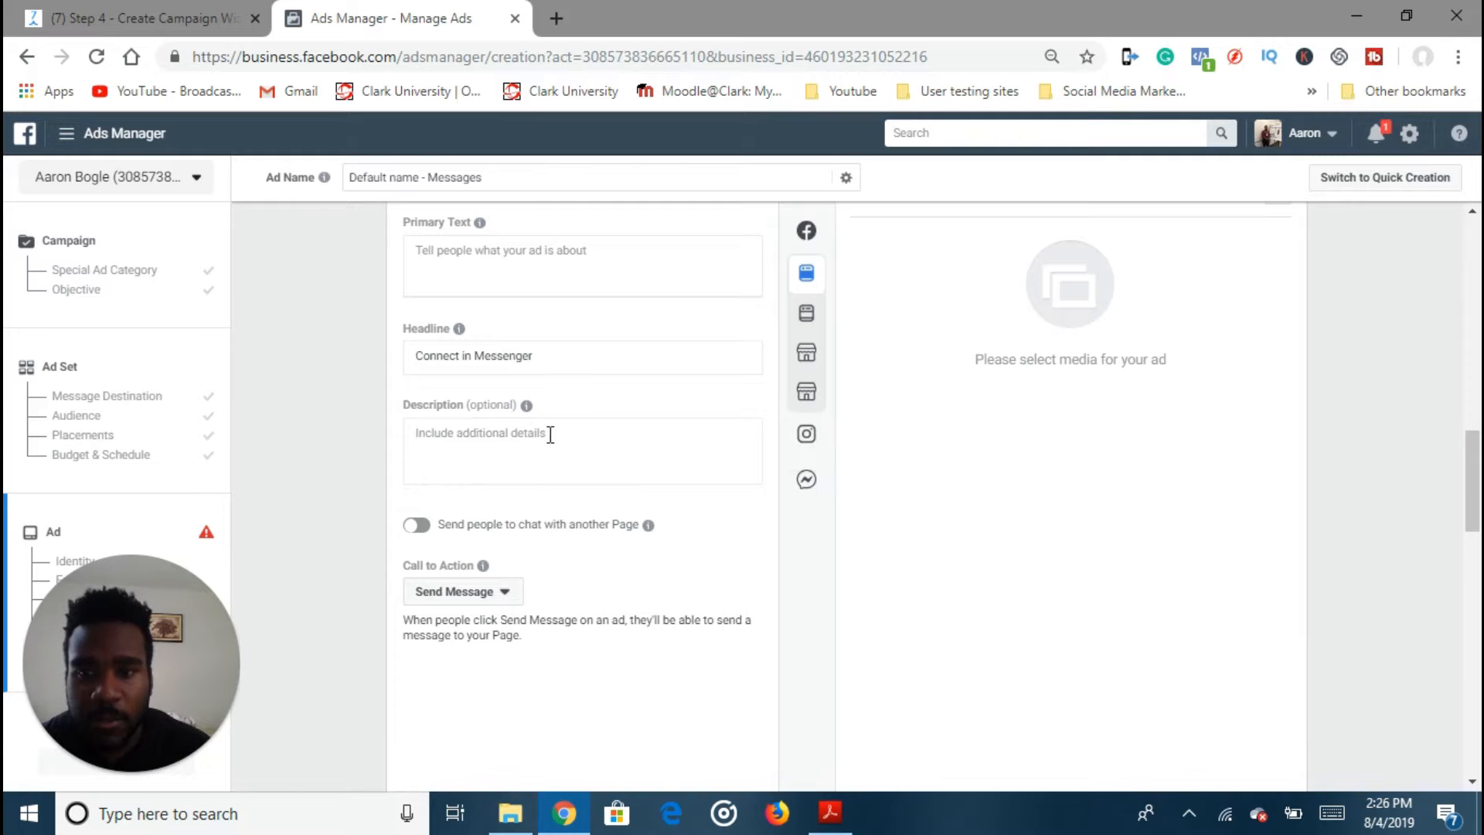
{"action": "scroll", "coordinate": [526, 425], "scroll_direction": "up", "scroll_amount": 1}
{"action": "left_click", "coordinate": [199, 18]}
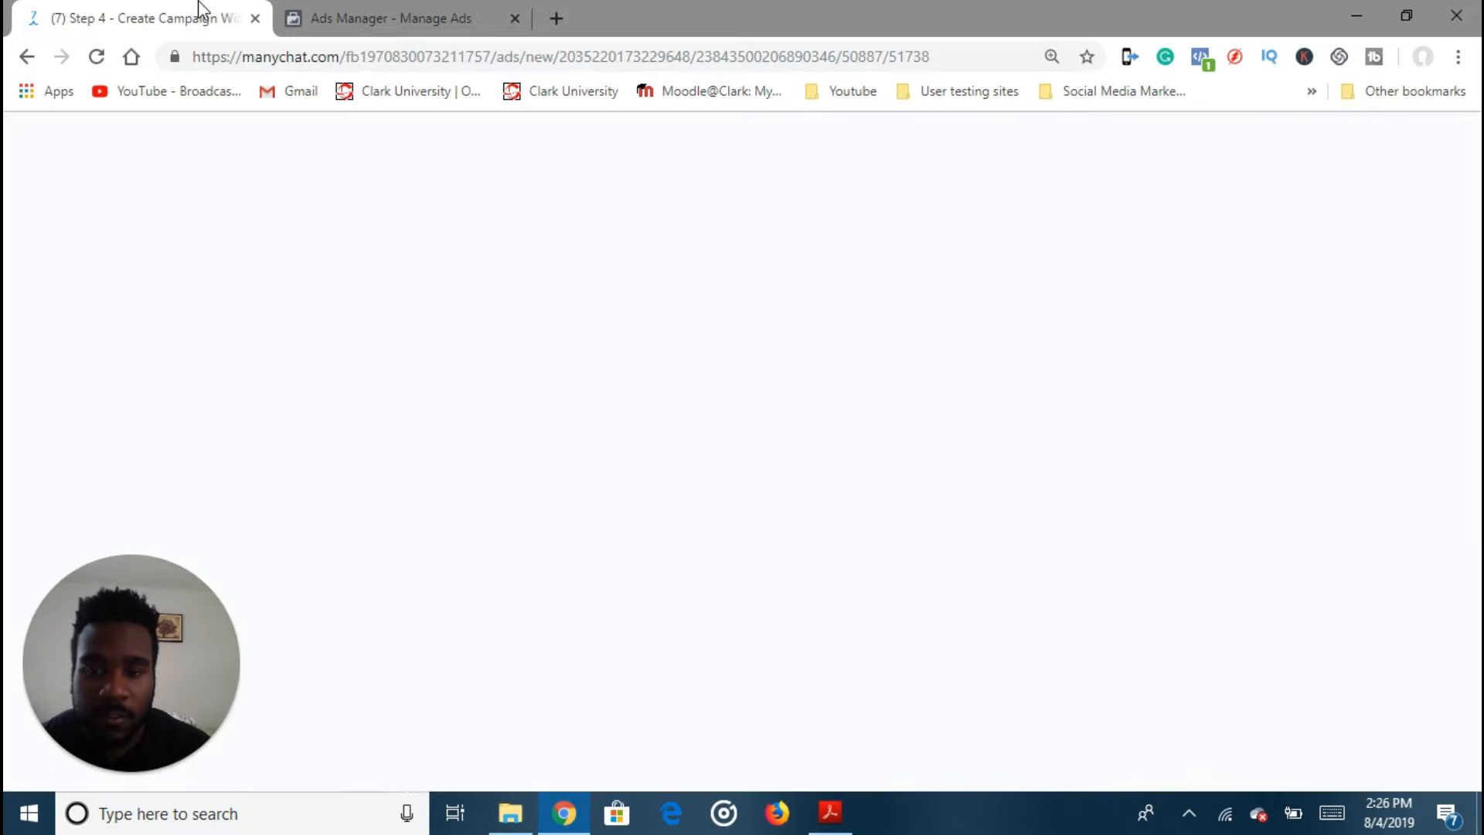
Go to the ad's message creation and enter "this is the message of the goon" as the message text.
{"action": "scroll", "coordinate": [814, 560], "scroll_direction": "up", "scroll_amount": 1}
{"action": "scroll", "coordinate": [815, 564], "scroll_direction": "down", "scroll_amount": 1}
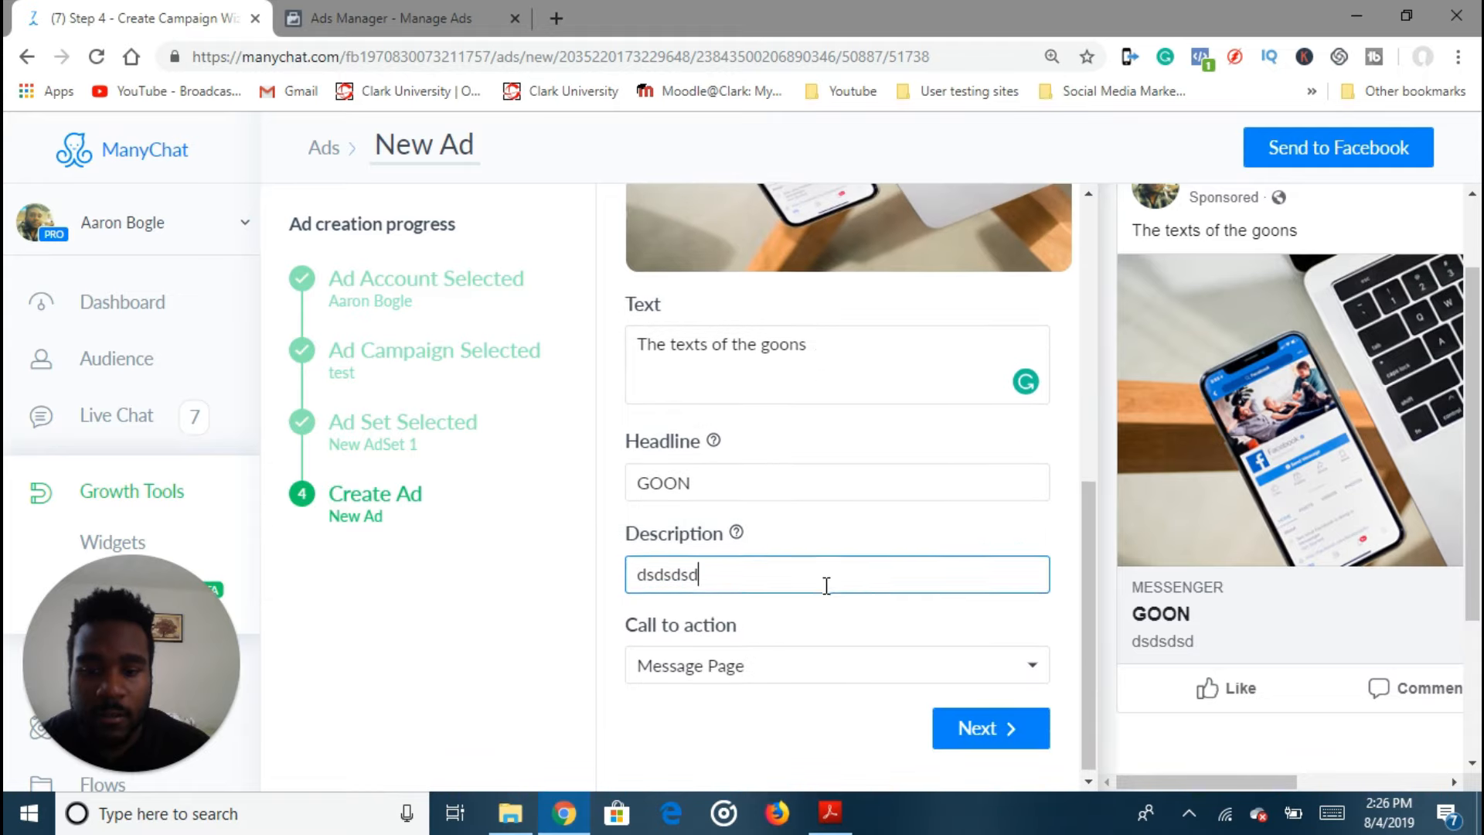
{"action": "scroll", "coordinate": [796, 657], "scroll_direction": "up", "scroll_amount": 7}
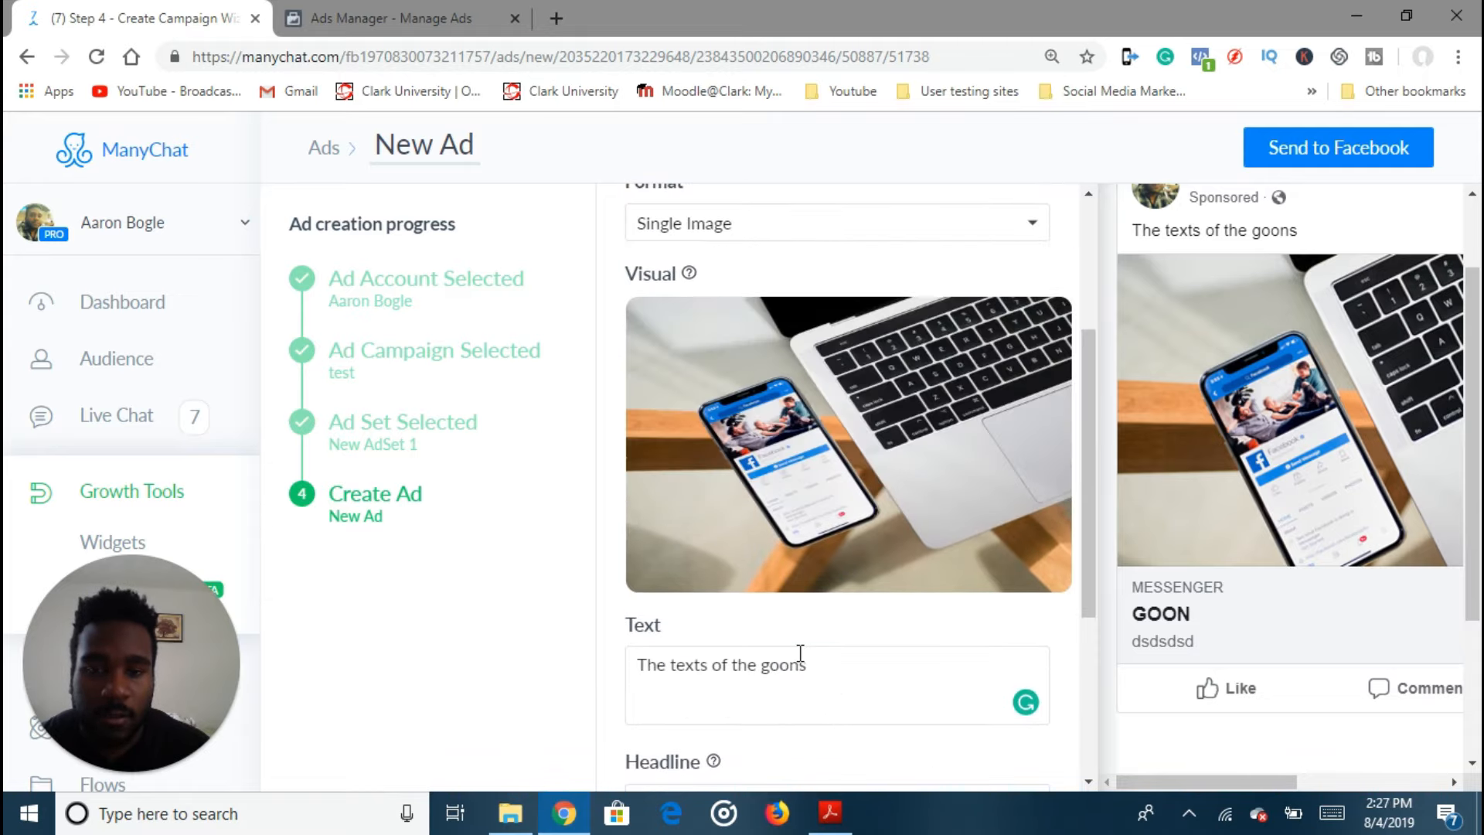
{"action": "left_click", "coordinate": [800, 395]}
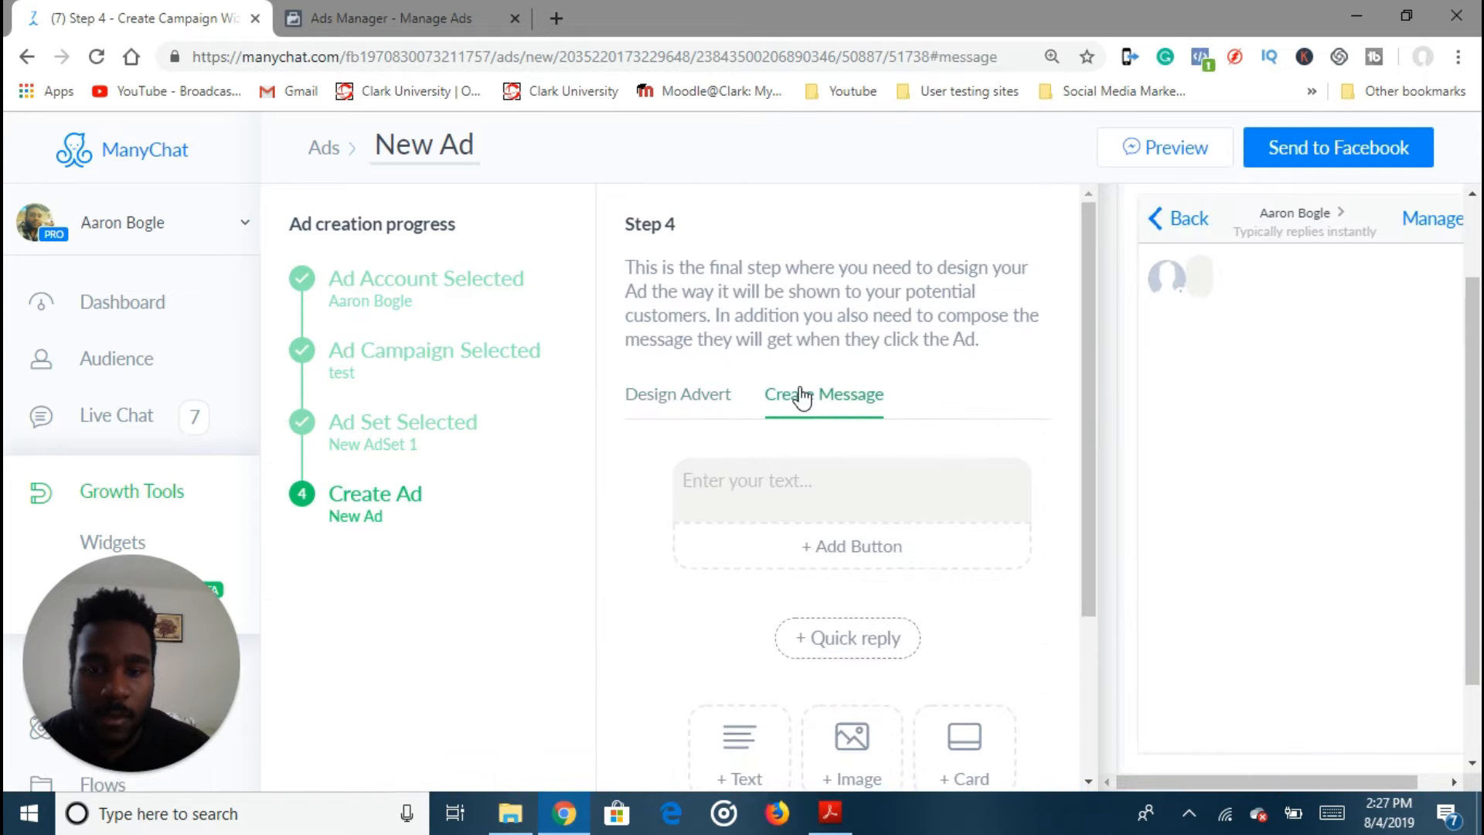
{"action": "scroll", "coordinate": [892, 525], "scroll_direction": "down", "scroll_amount": 1}
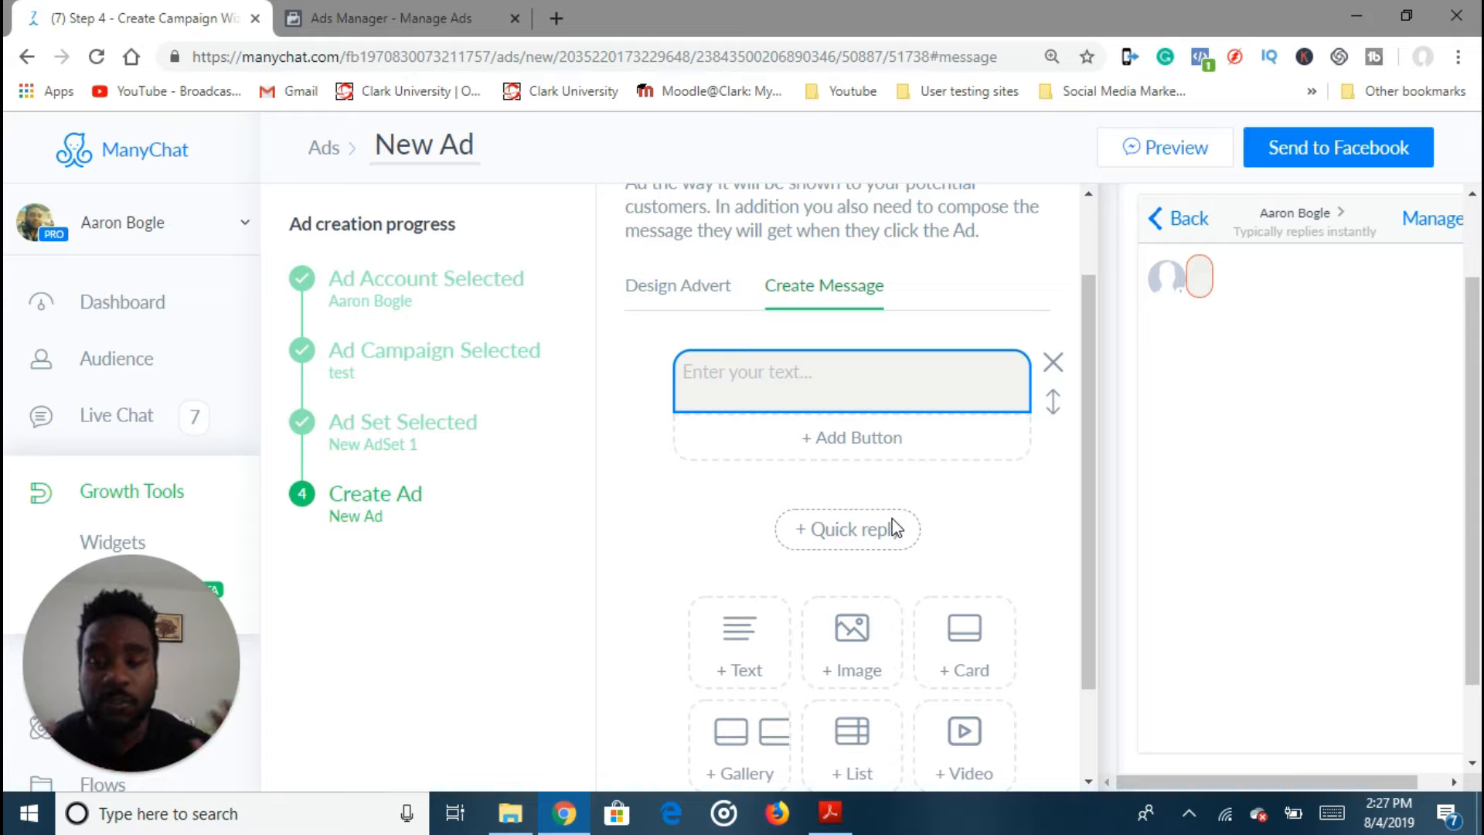
{"action": "left_click", "coordinate": [828, 390]}
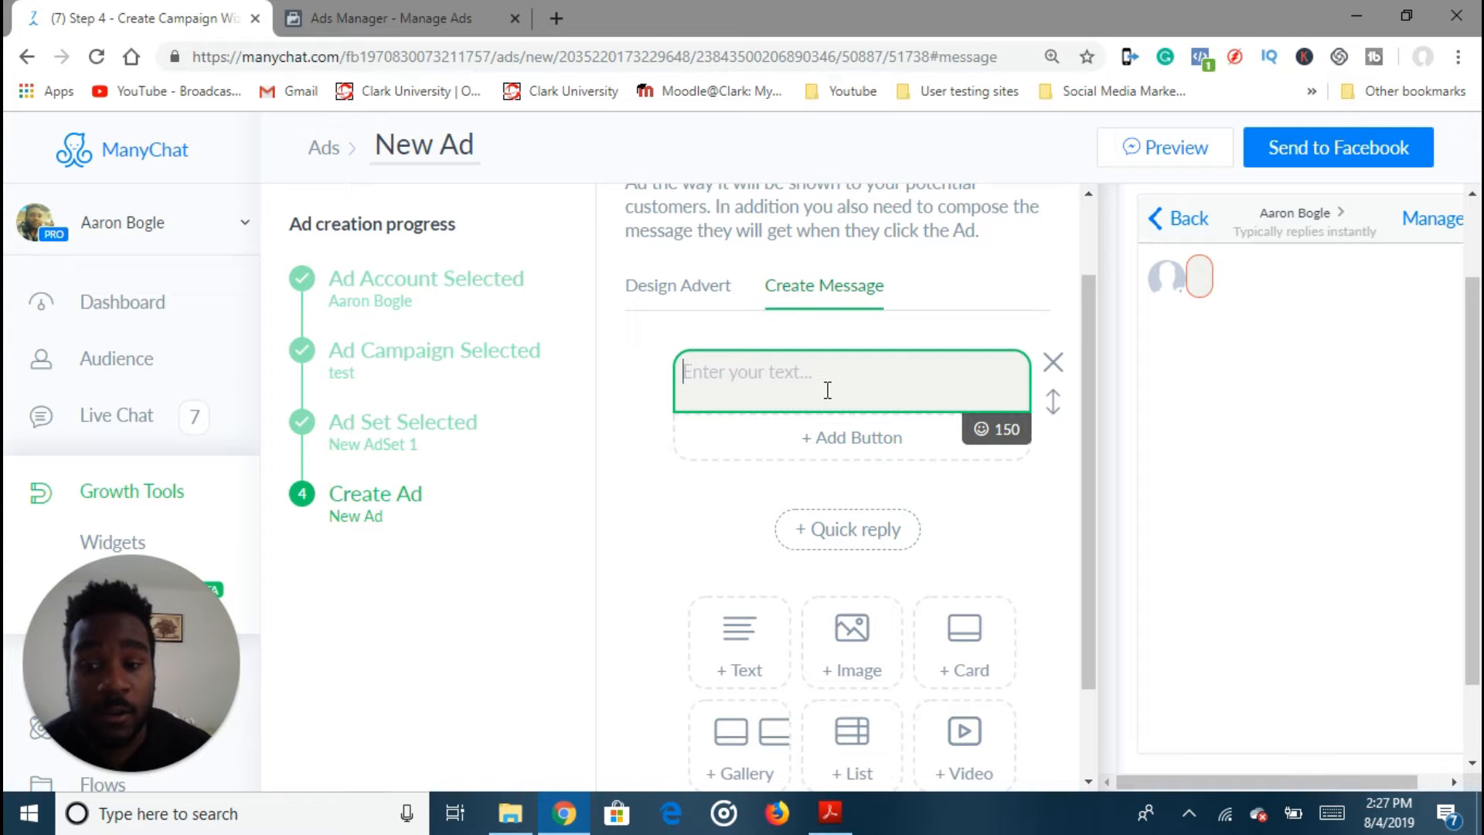
{"action": "scroll", "coordinate": [889, 479], "scroll_direction": "down", "scroll_amount": 2}
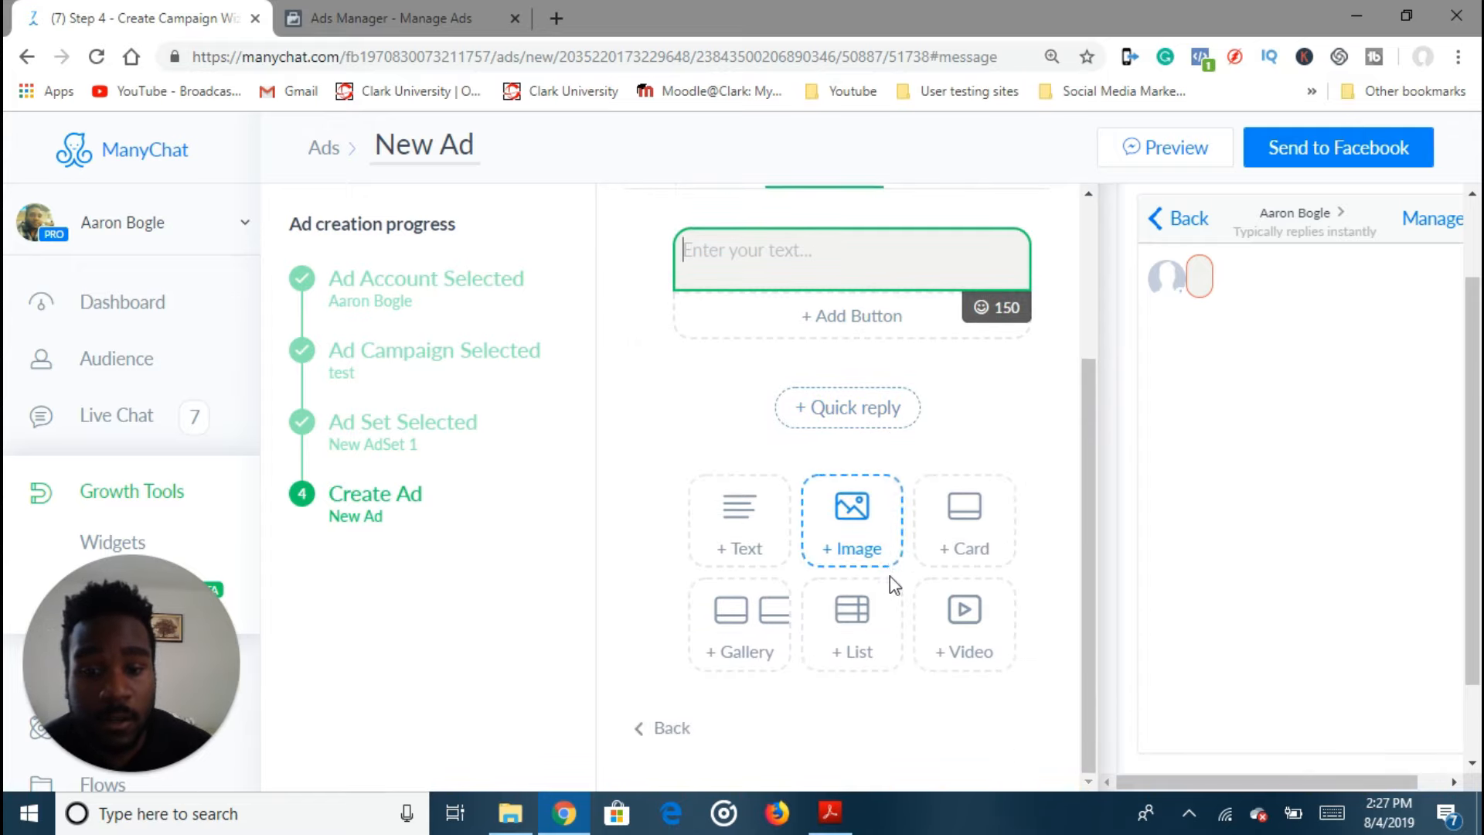
{"action": "scroll", "coordinate": [889, 580], "scroll_direction": "up", "scroll_amount": 3}
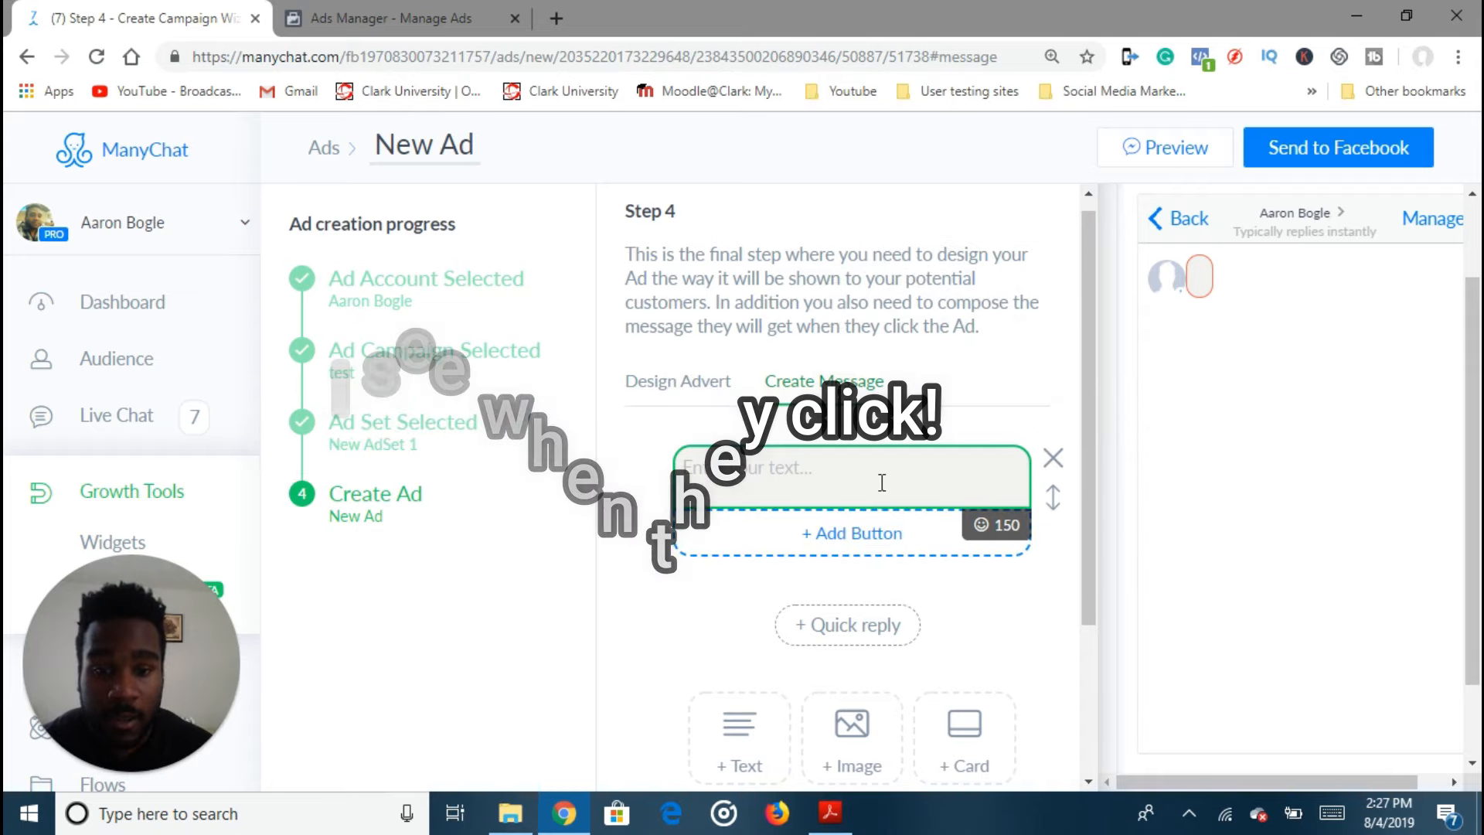
{"action": "type", "text": "this i"}
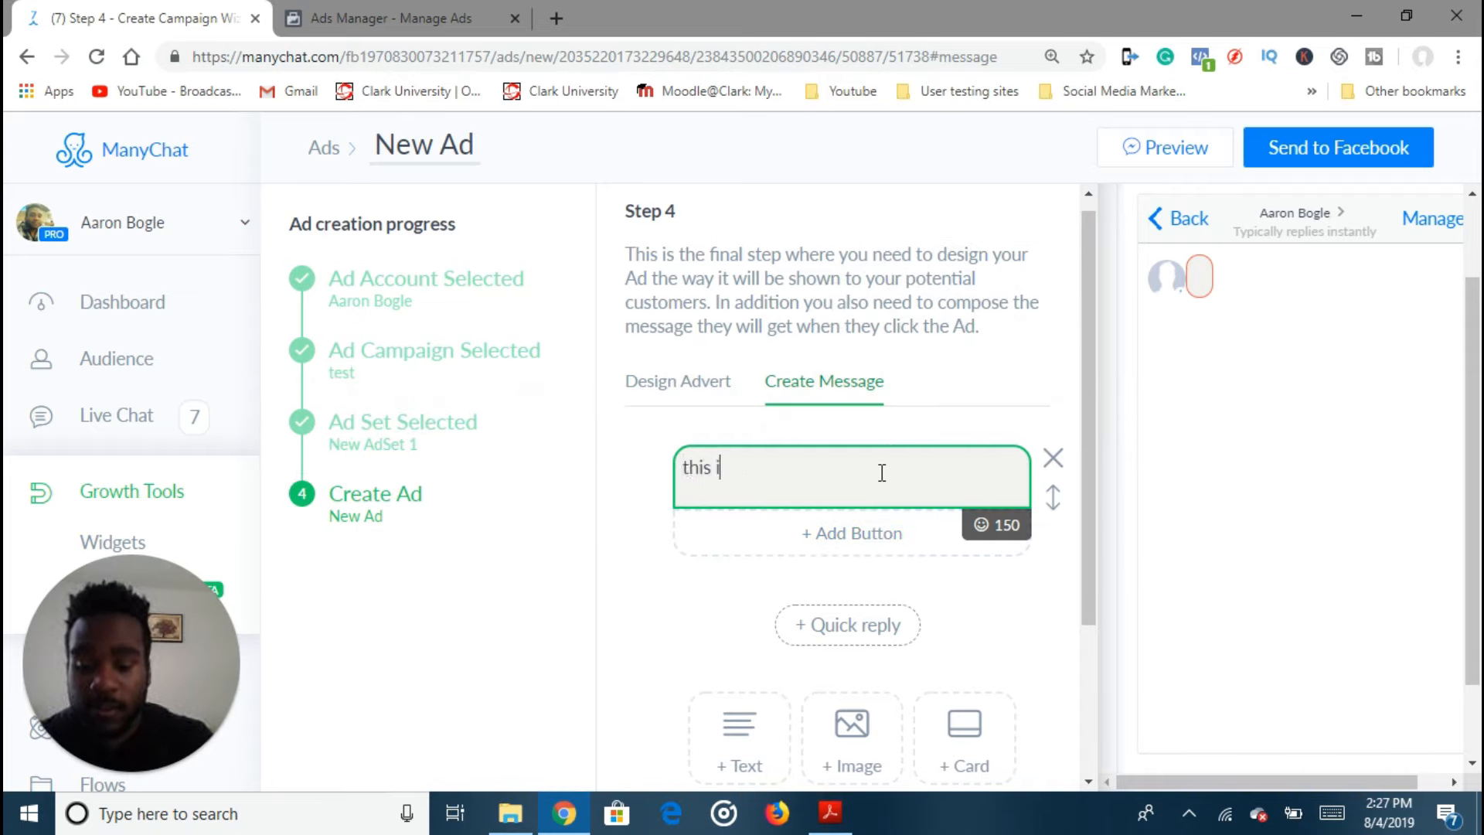
{"action": "type", "text": "s the messa"}
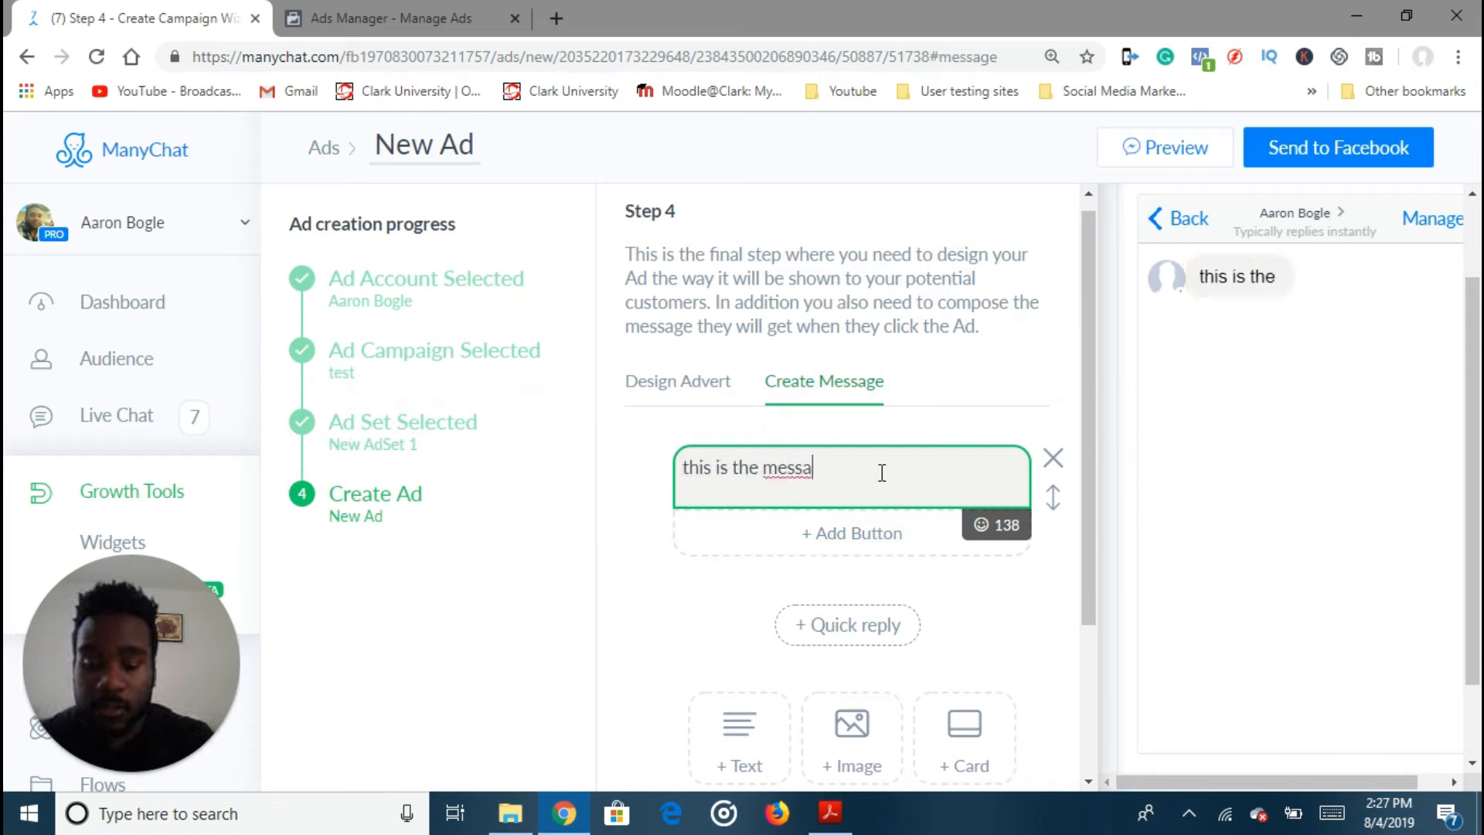
{"action": "type", "text": "ge of the goon"}
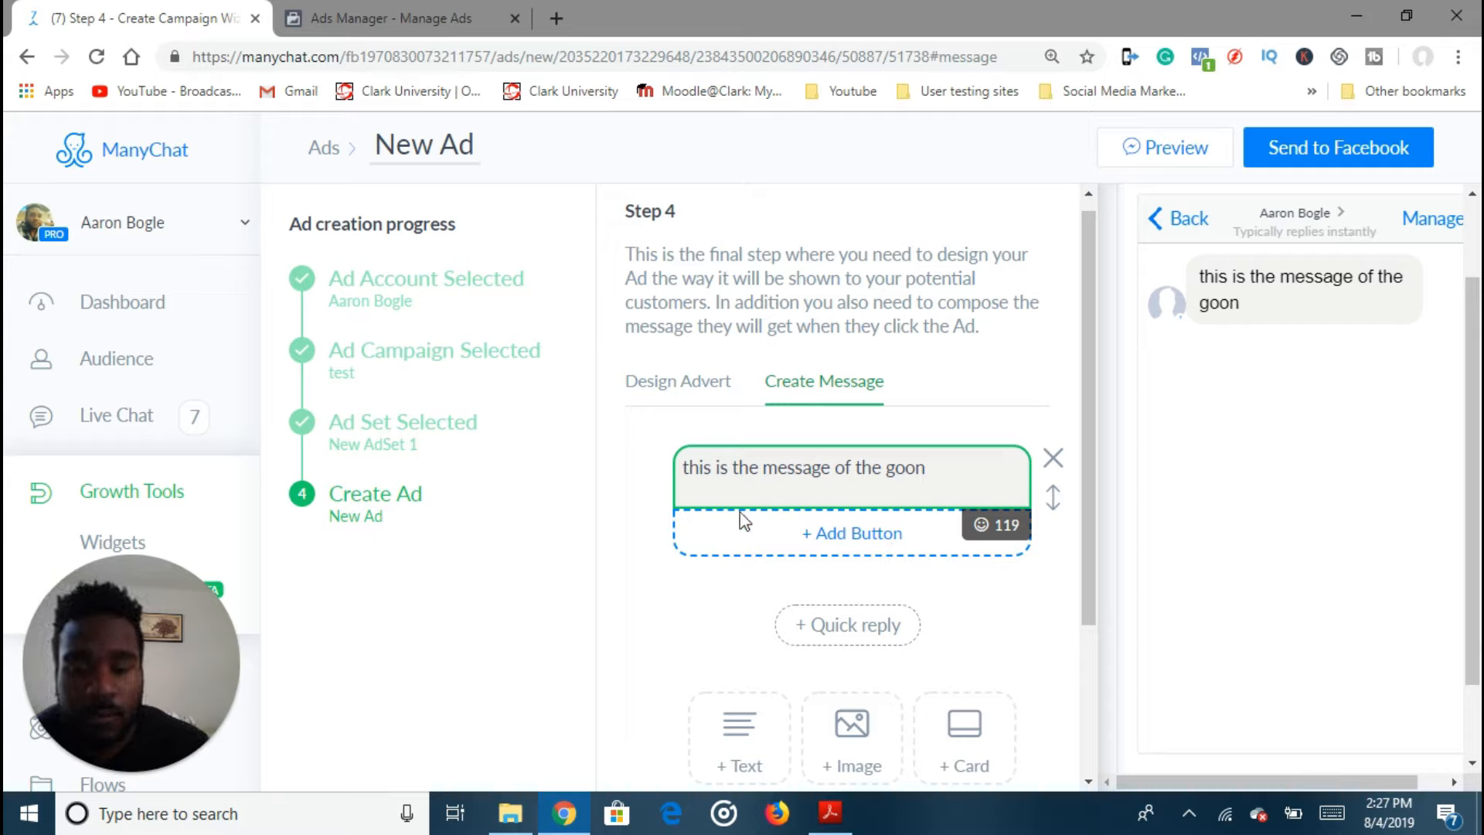
Add a button to the message with its default title and set its action to Go To a Flow without selecting a flow.
{"action": "scroll", "coordinate": [789, 532], "scroll_direction": "down", "scroll_amount": 3}
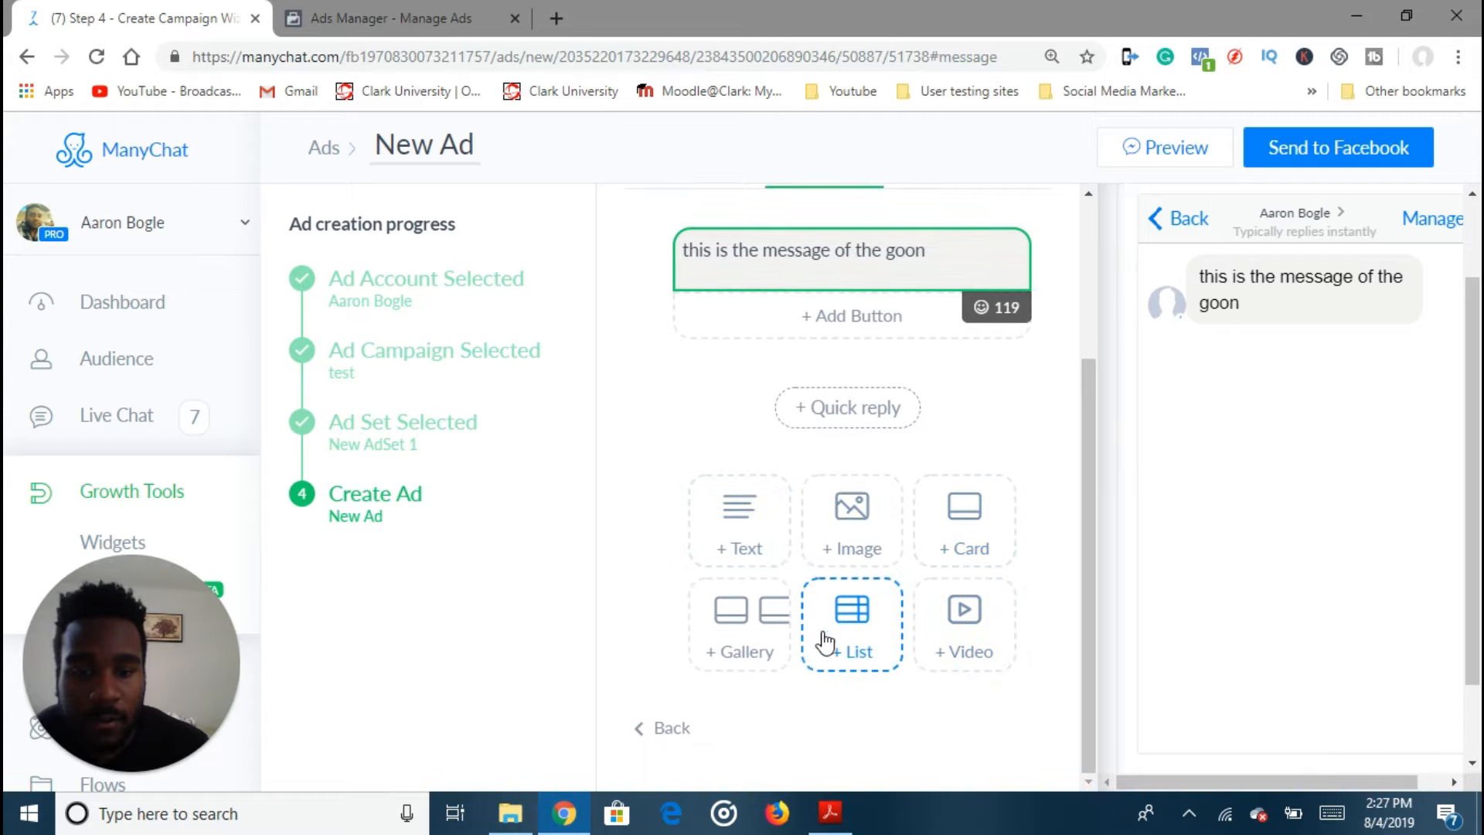
{"action": "left_click", "coordinate": [853, 329]}
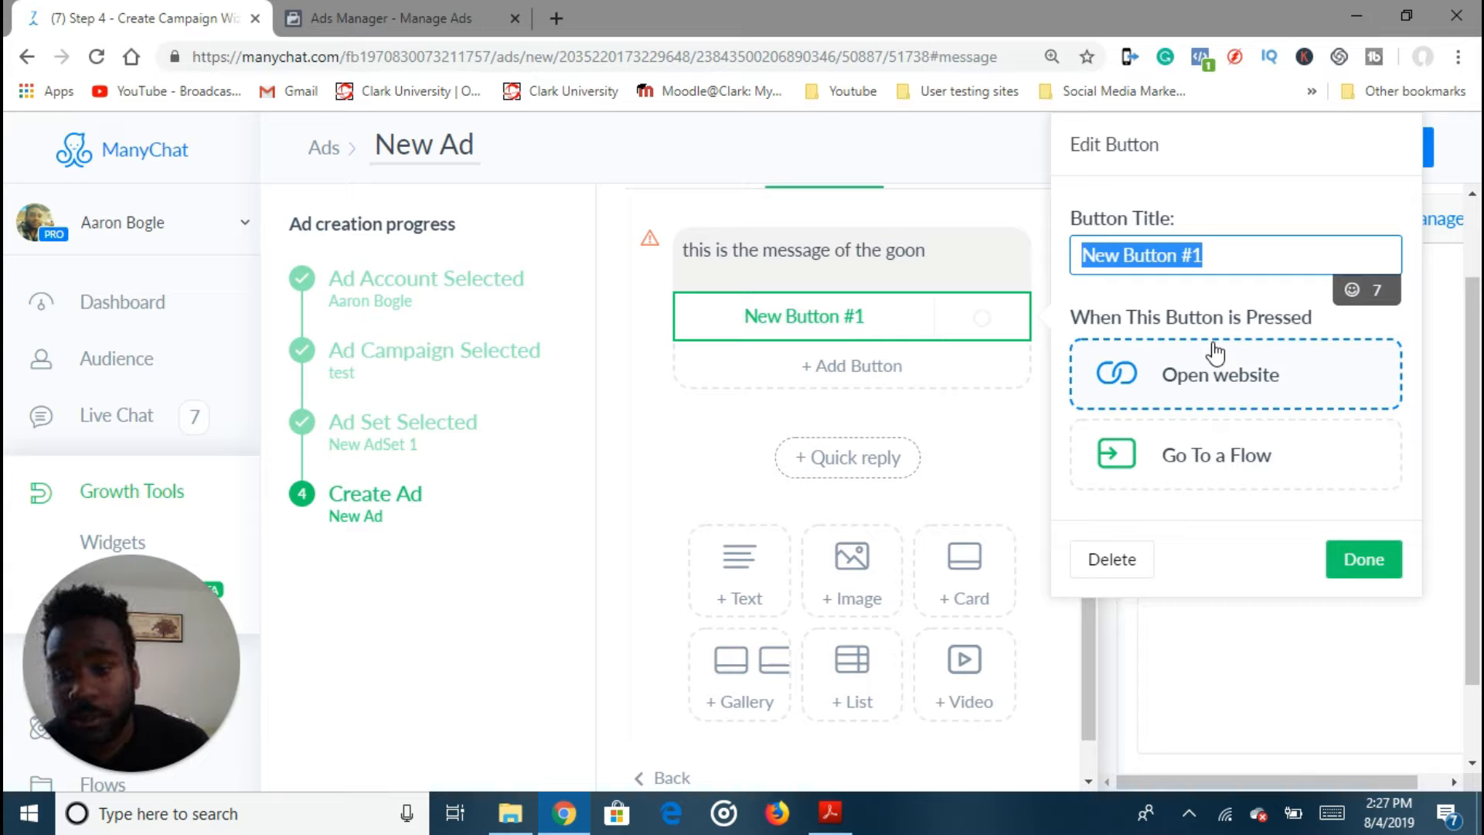
{"action": "left_click", "coordinate": [1185, 459]}
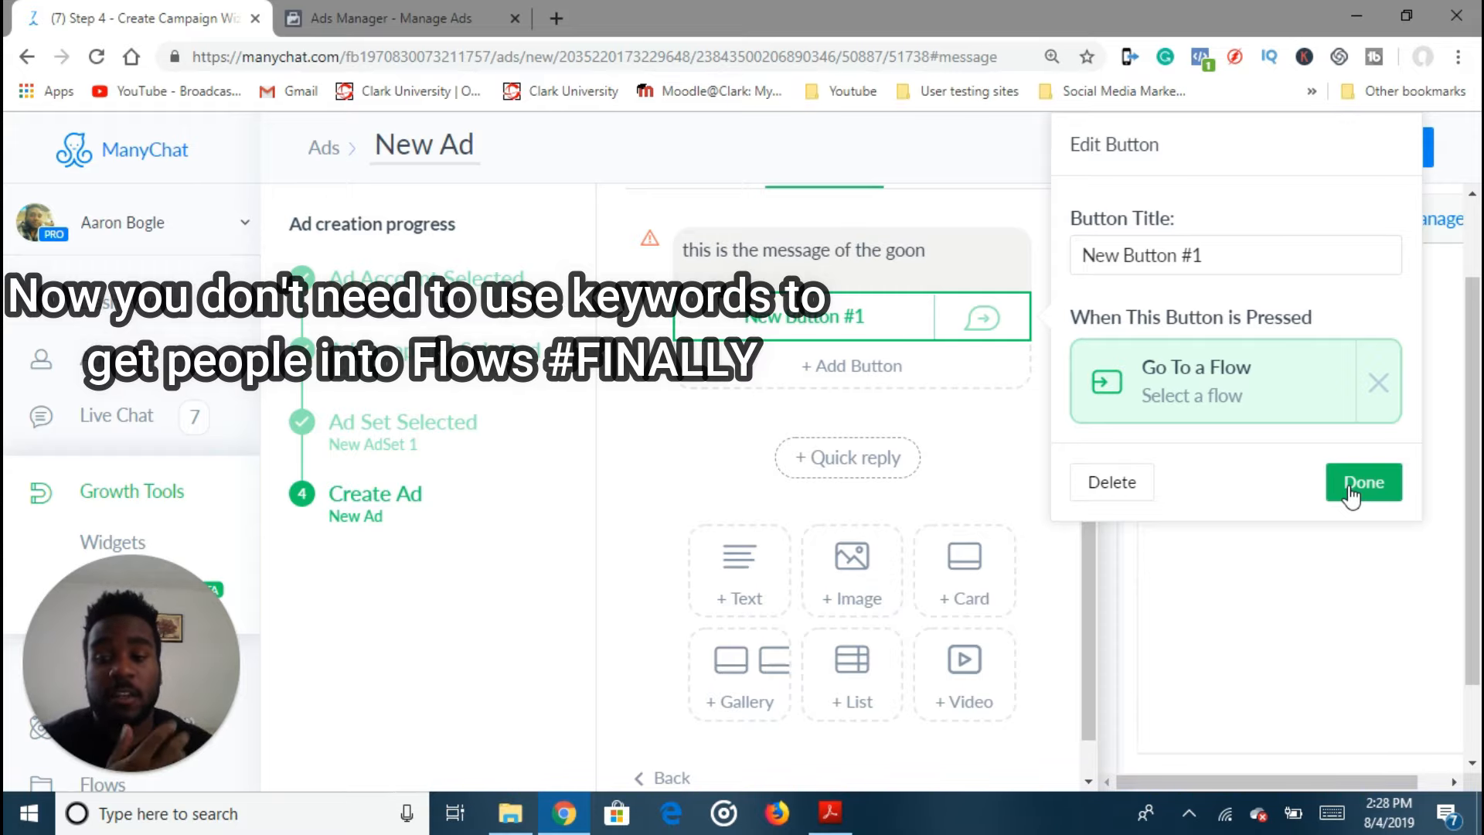
{"action": "left_click", "coordinate": [1351, 487]}
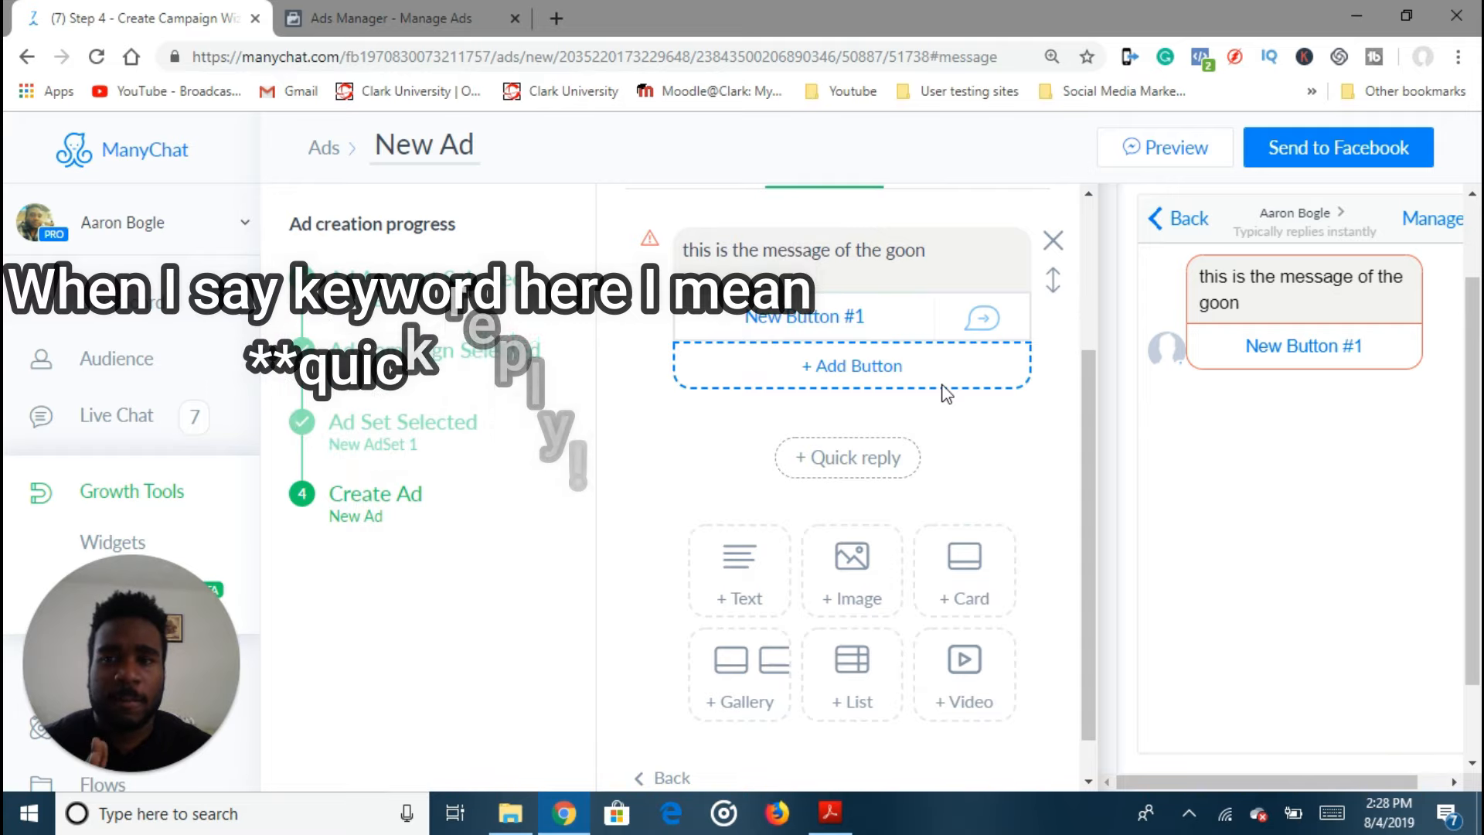
Switch to Ads Manager and examine the Messenger Setup, trying the bot's "Get Started" screen before restoring "Create your own welcome experience".
{"action": "left_click", "coordinate": [372, 9]}
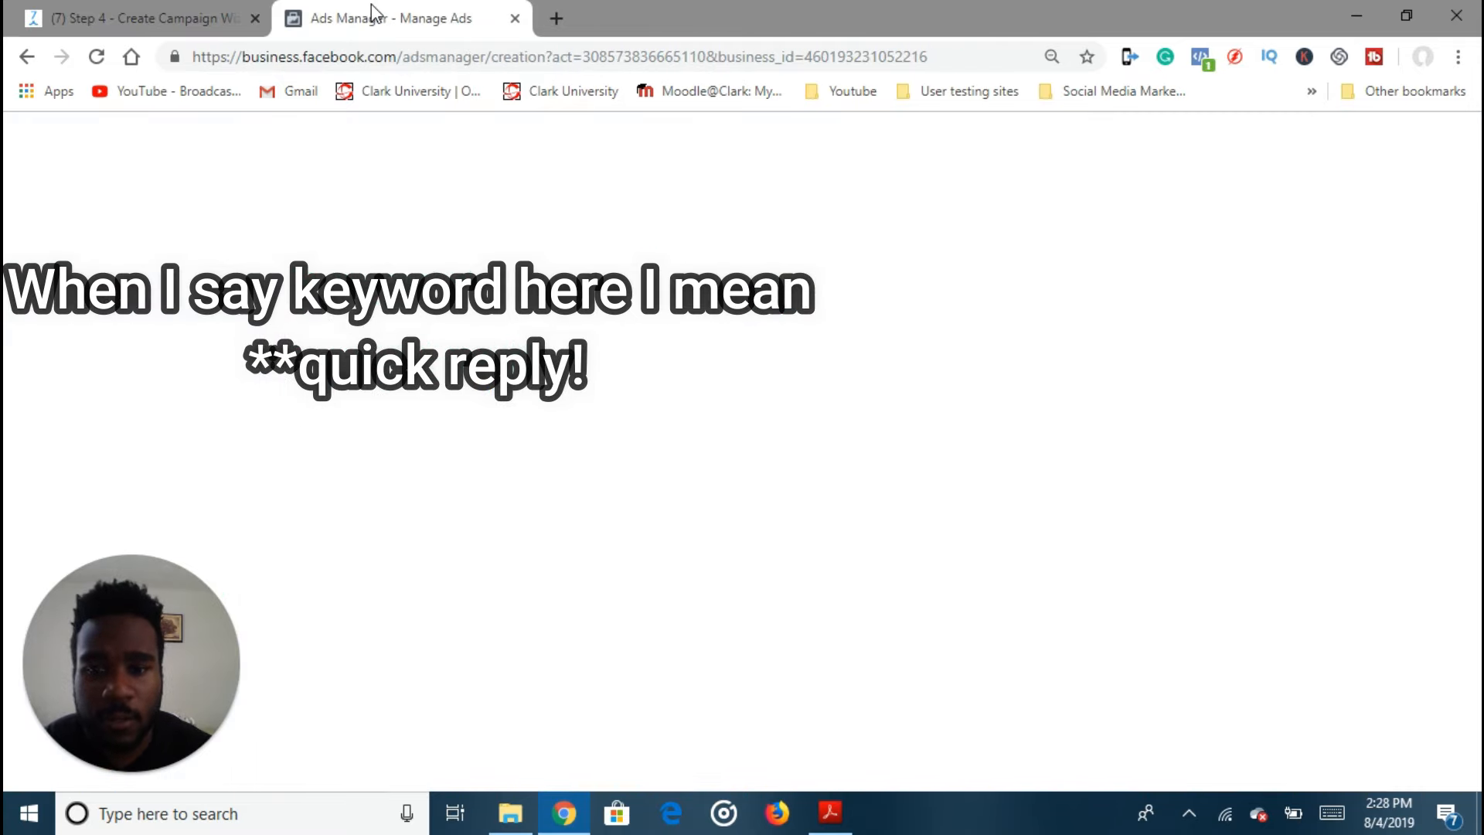
{"action": "scroll", "coordinate": [735, 546], "scroll_direction": "down", "scroll_amount": 10}
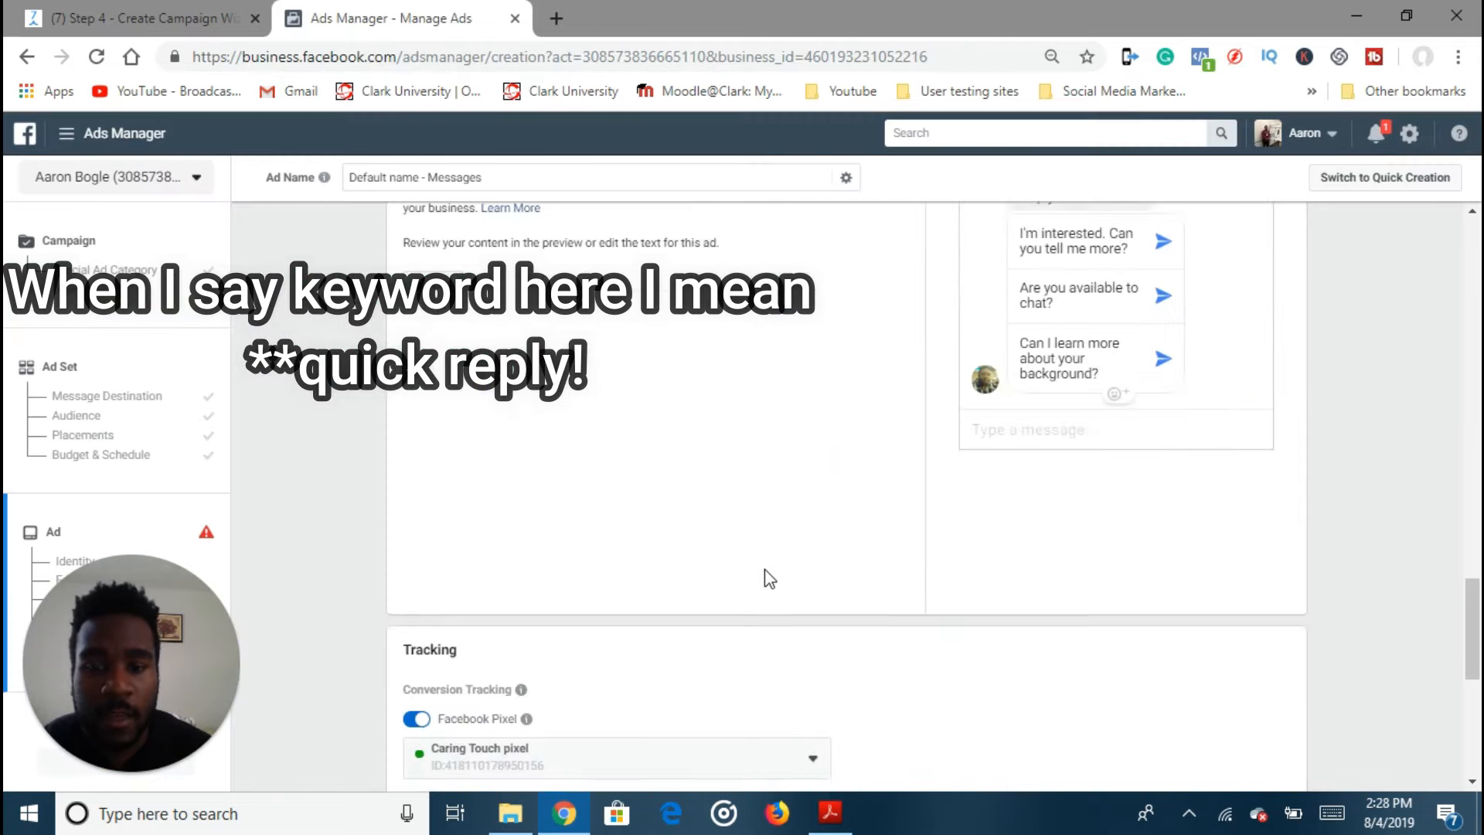
{"action": "scroll", "coordinate": [763, 569], "scroll_direction": "down", "scroll_amount": 3}
{"action": "scroll", "coordinate": [773, 580], "scroll_direction": "up", "scroll_amount": 5}
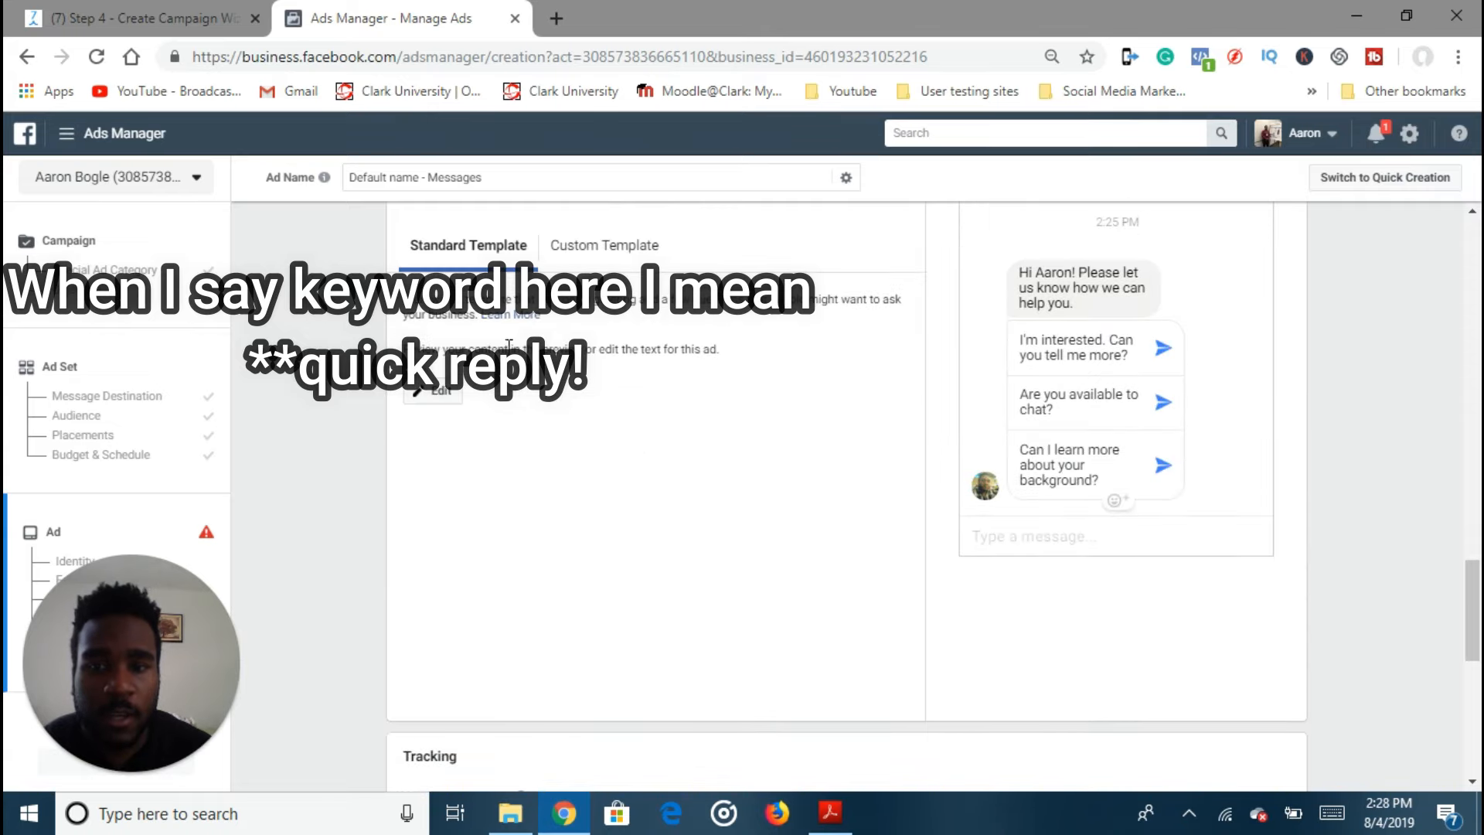
{"action": "scroll", "coordinate": [629, 388], "scroll_direction": "up", "scroll_amount": 5}
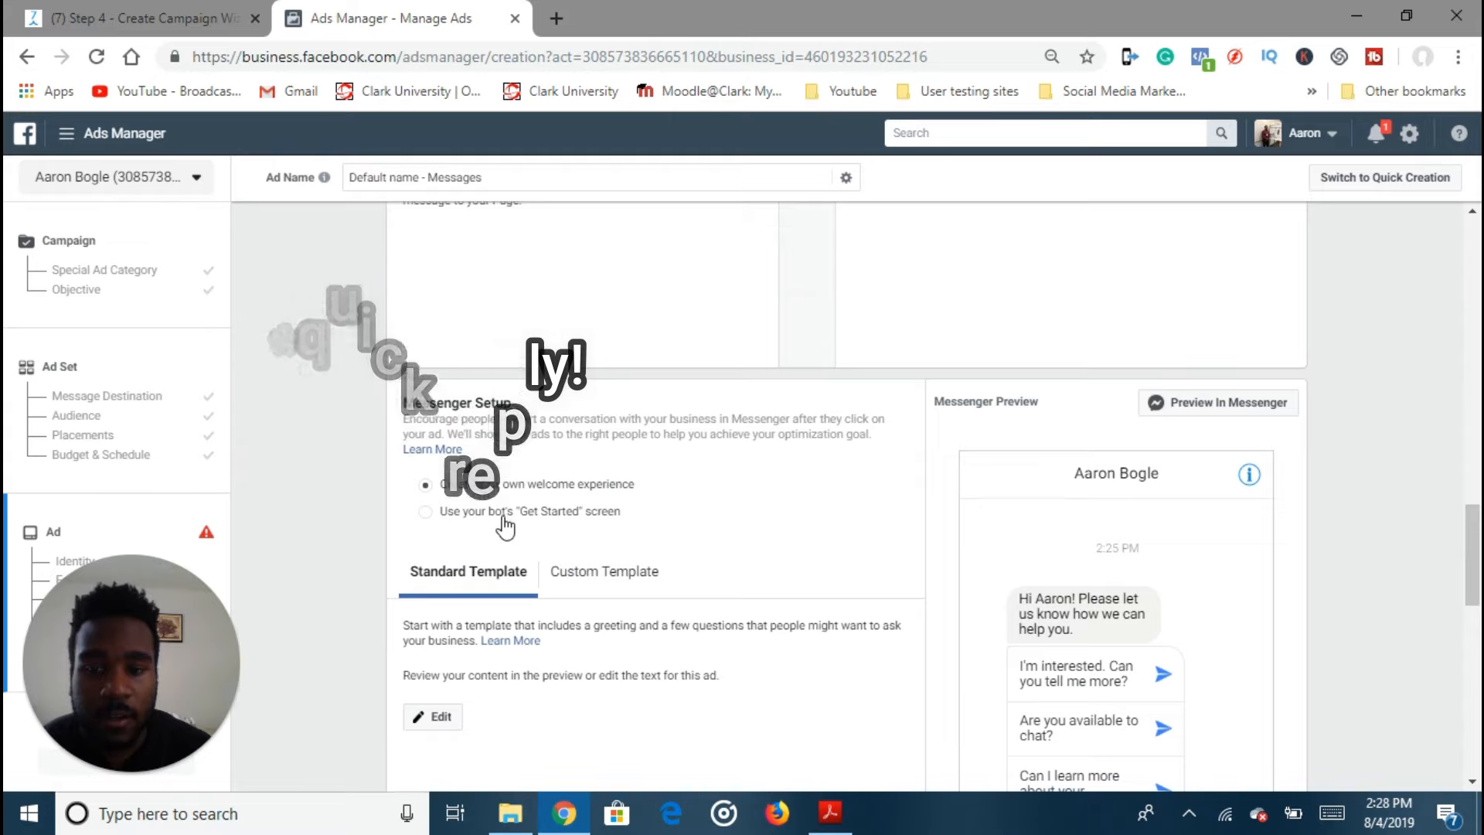
{"action": "left_click", "coordinate": [464, 512]}
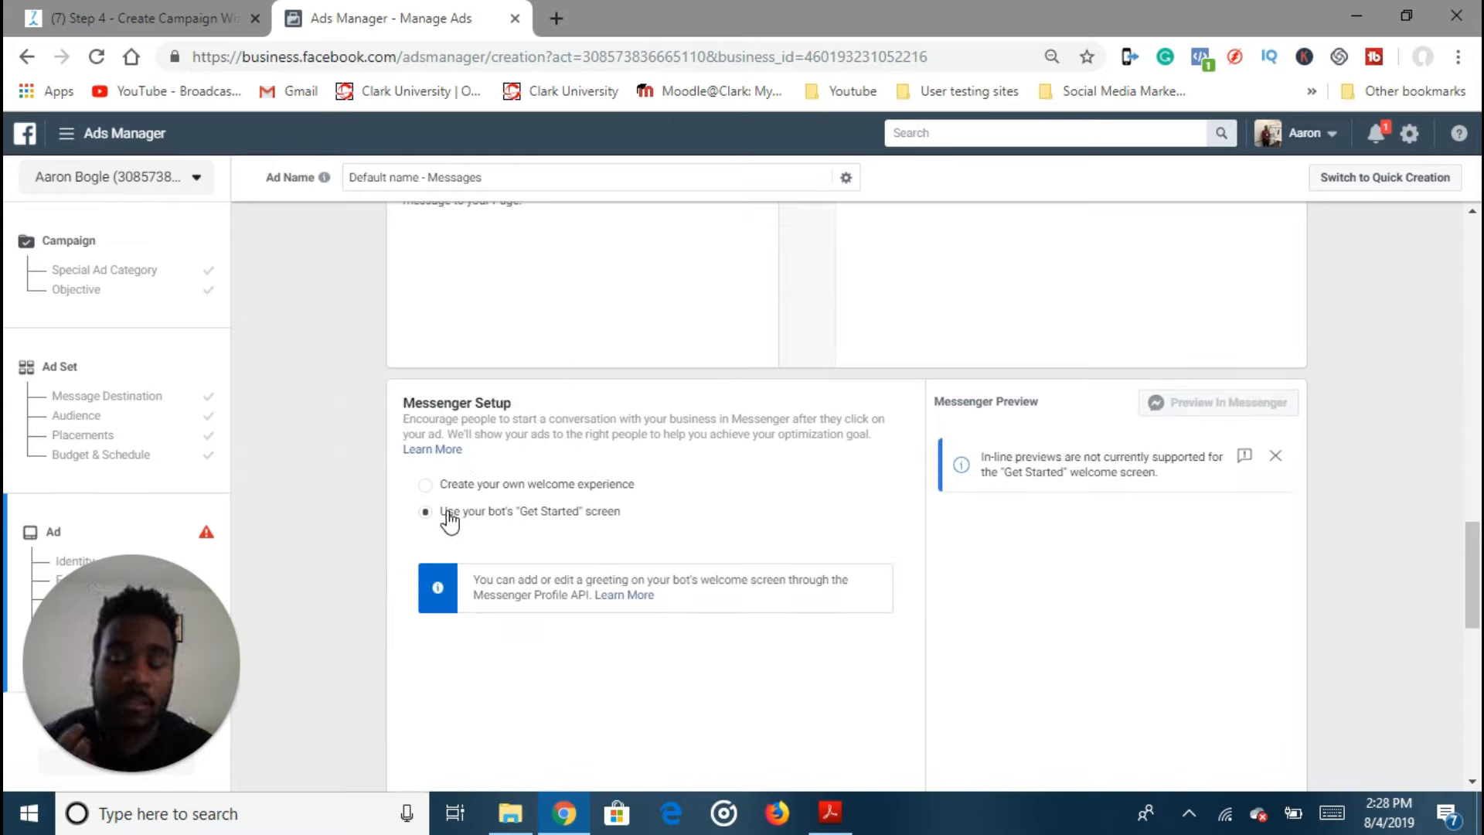
{"action": "left_click", "coordinate": [437, 487]}
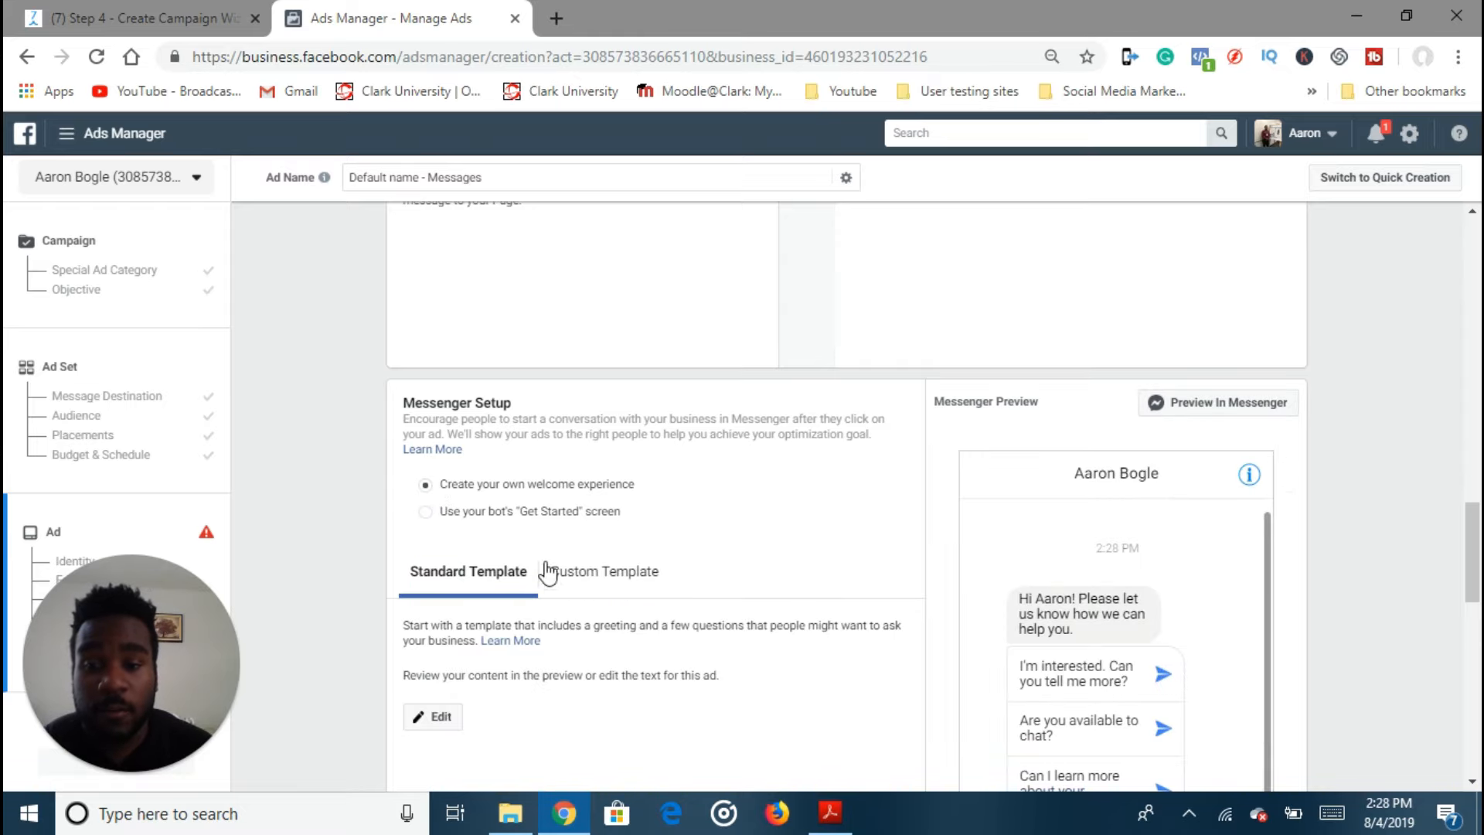
{"action": "scroll", "coordinate": [603, 595], "scroll_direction": "down", "scroll_amount": 1}
{"action": "scroll", "coordinate": [605, 595], "scroll_direction": "down", "scroll_amount": 1}
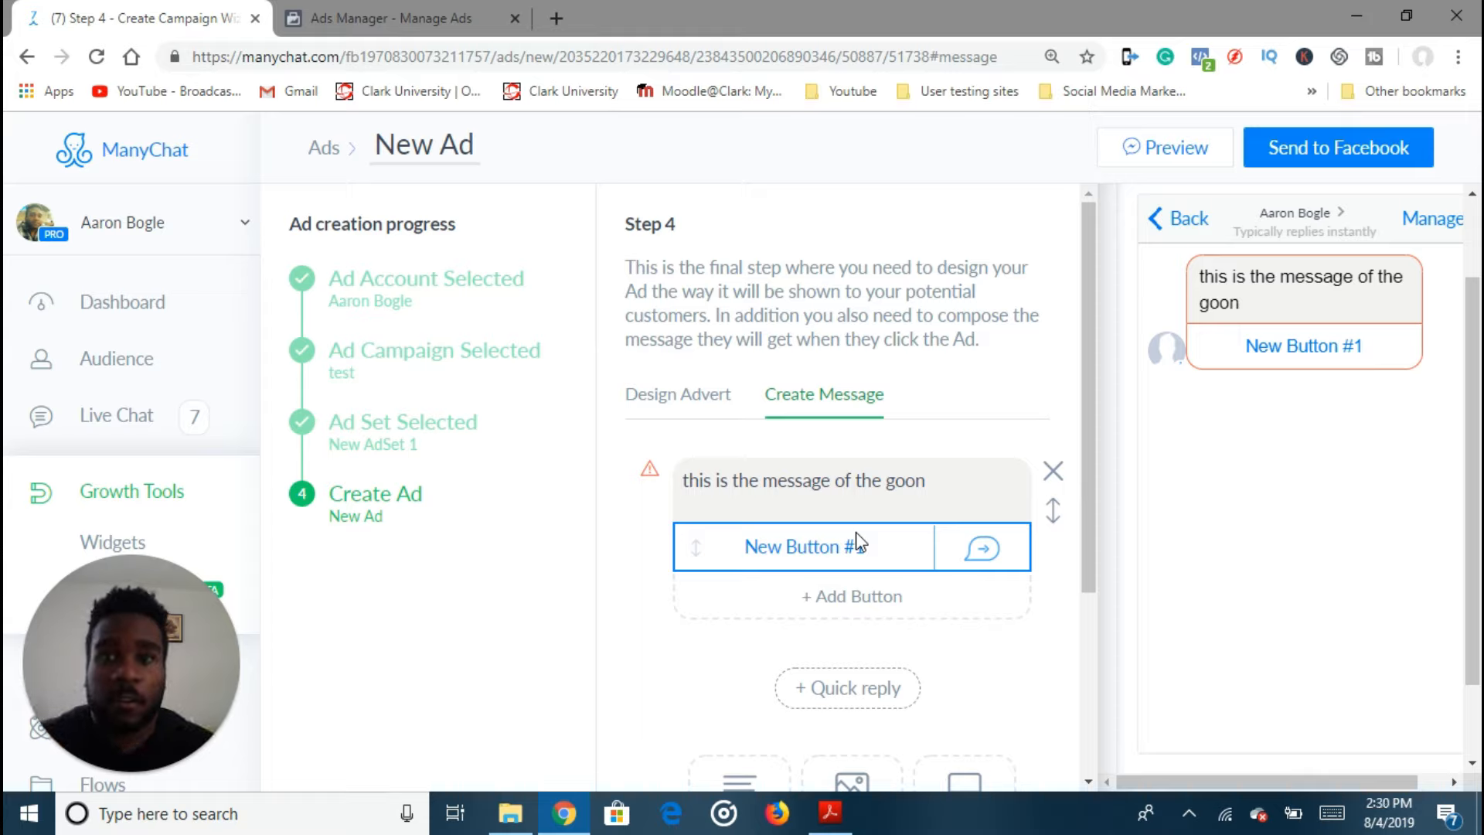
{"action": "scroll", "coordinate": [856, 544], "scroll_direction": "down", "scroll_amount": 1}
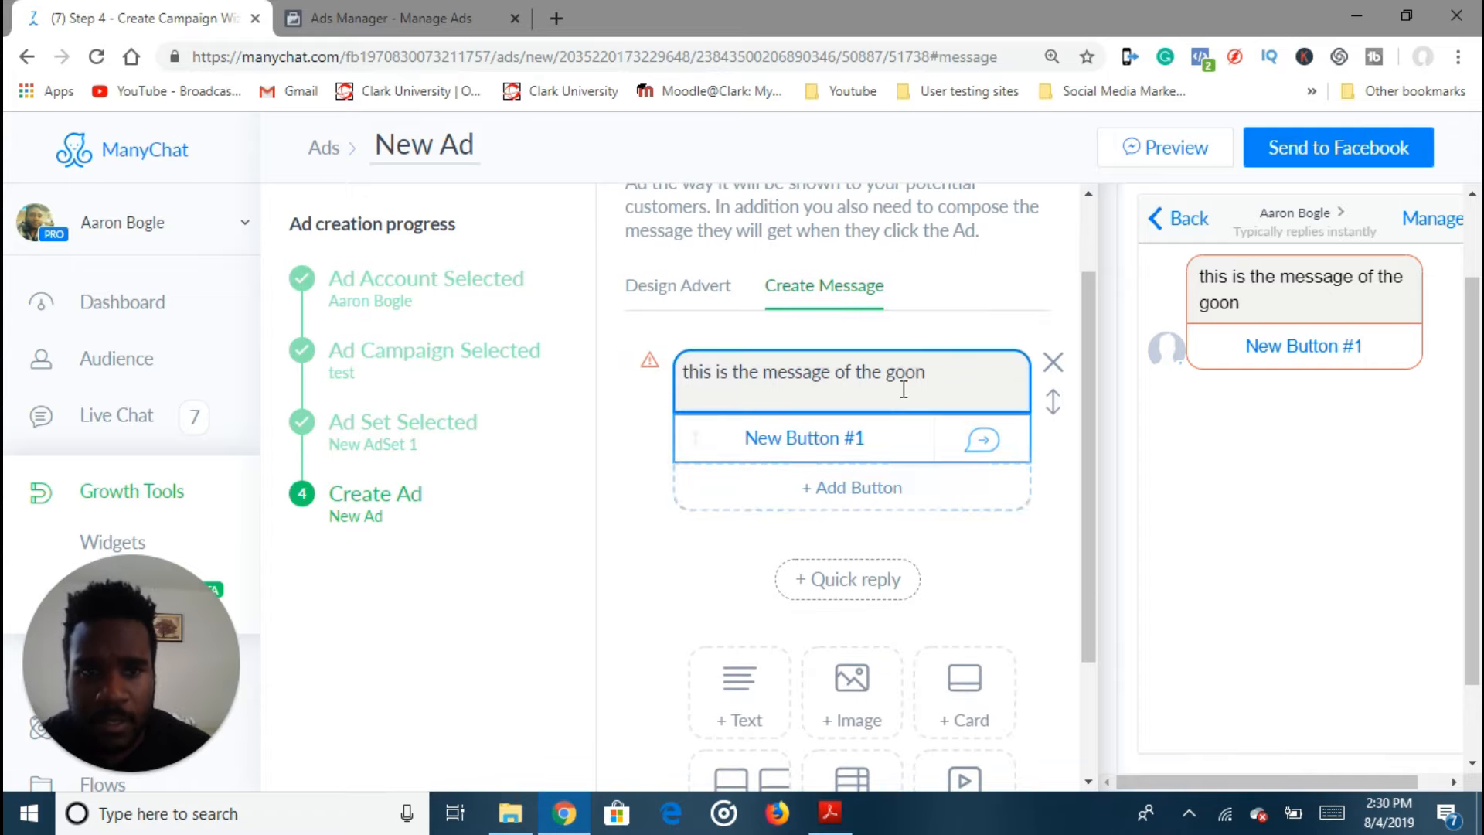
{"action": "scroll", "coordinate": [904, 456], "scroll_direction": "up", "scroll_amount": 1}
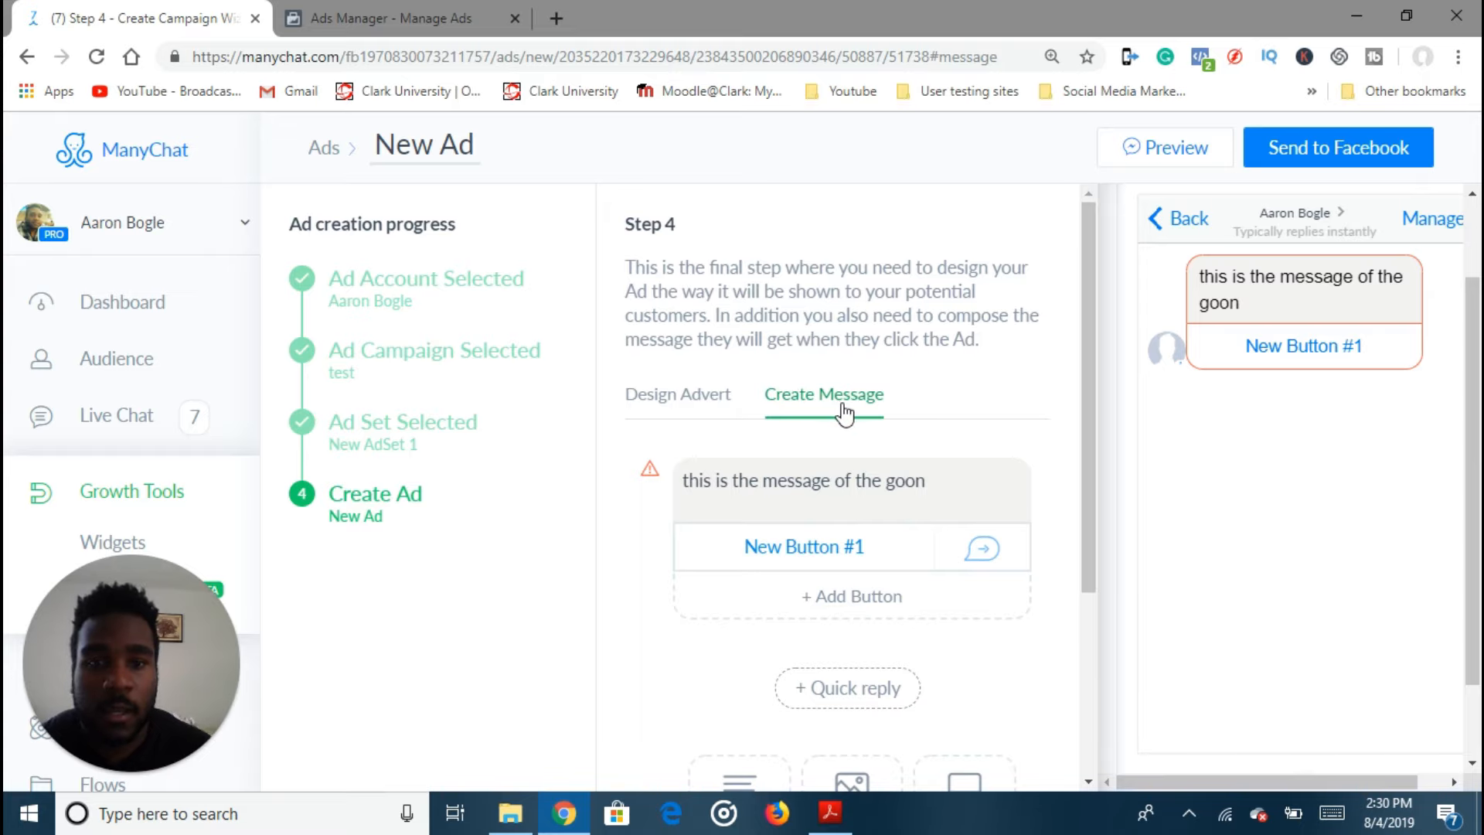
{"action": "scroll", "coordinate": [842, 417], "scroll_direction": "down", "scroll_amount": 3}
{"action": "scroll", "coordinate": [912, 432], "scroll_direction": "up", "scroll_amount": 3}
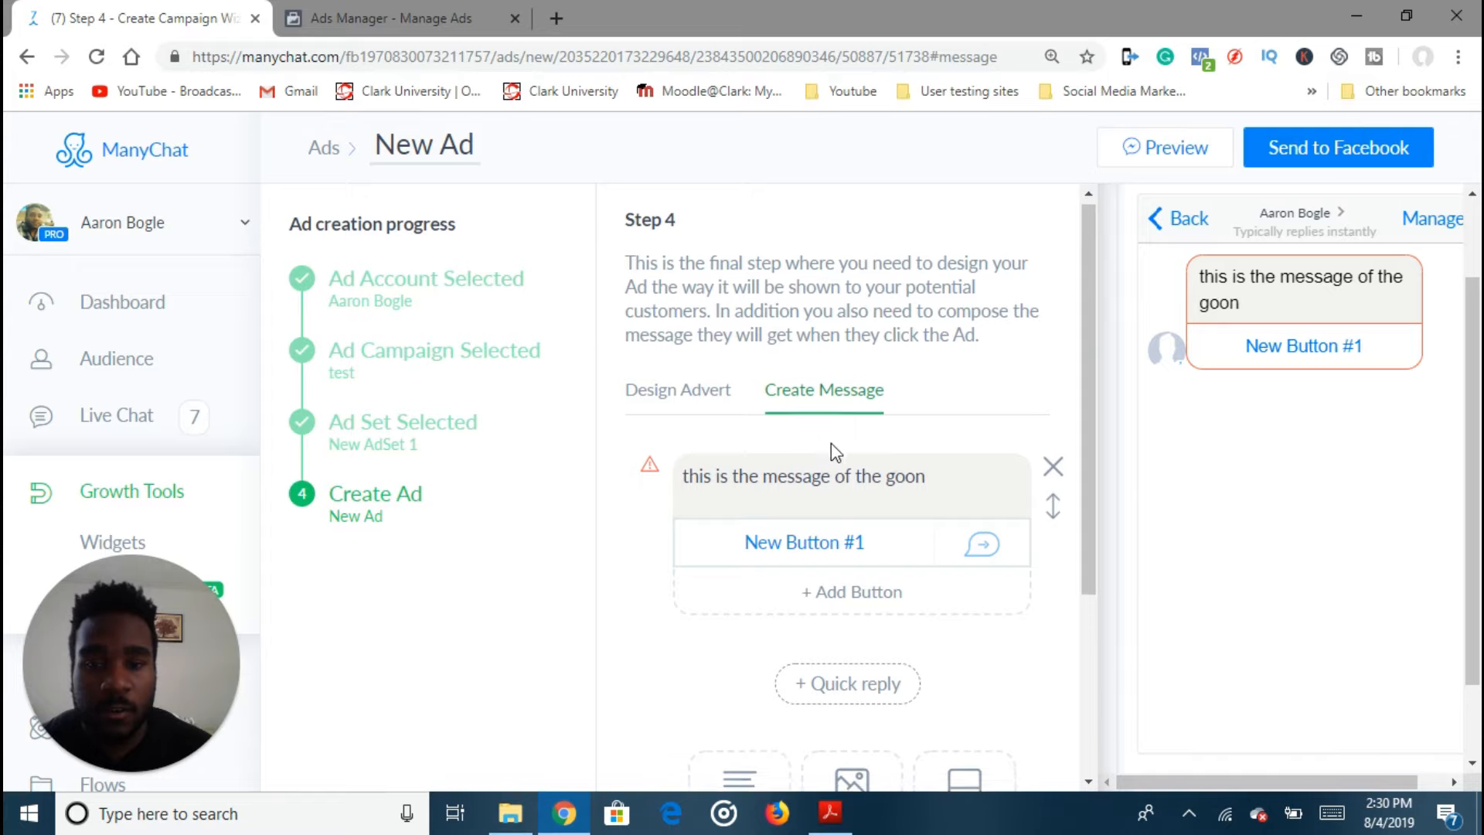
{"action": "scroll", "coordinate": [831, 442], "scroll_direction": "down", "scroll_amount": 1}
{"action": "scroll", "coordinate": [831, 443], "scroll_direction": "up", "scroll_amount": 1}
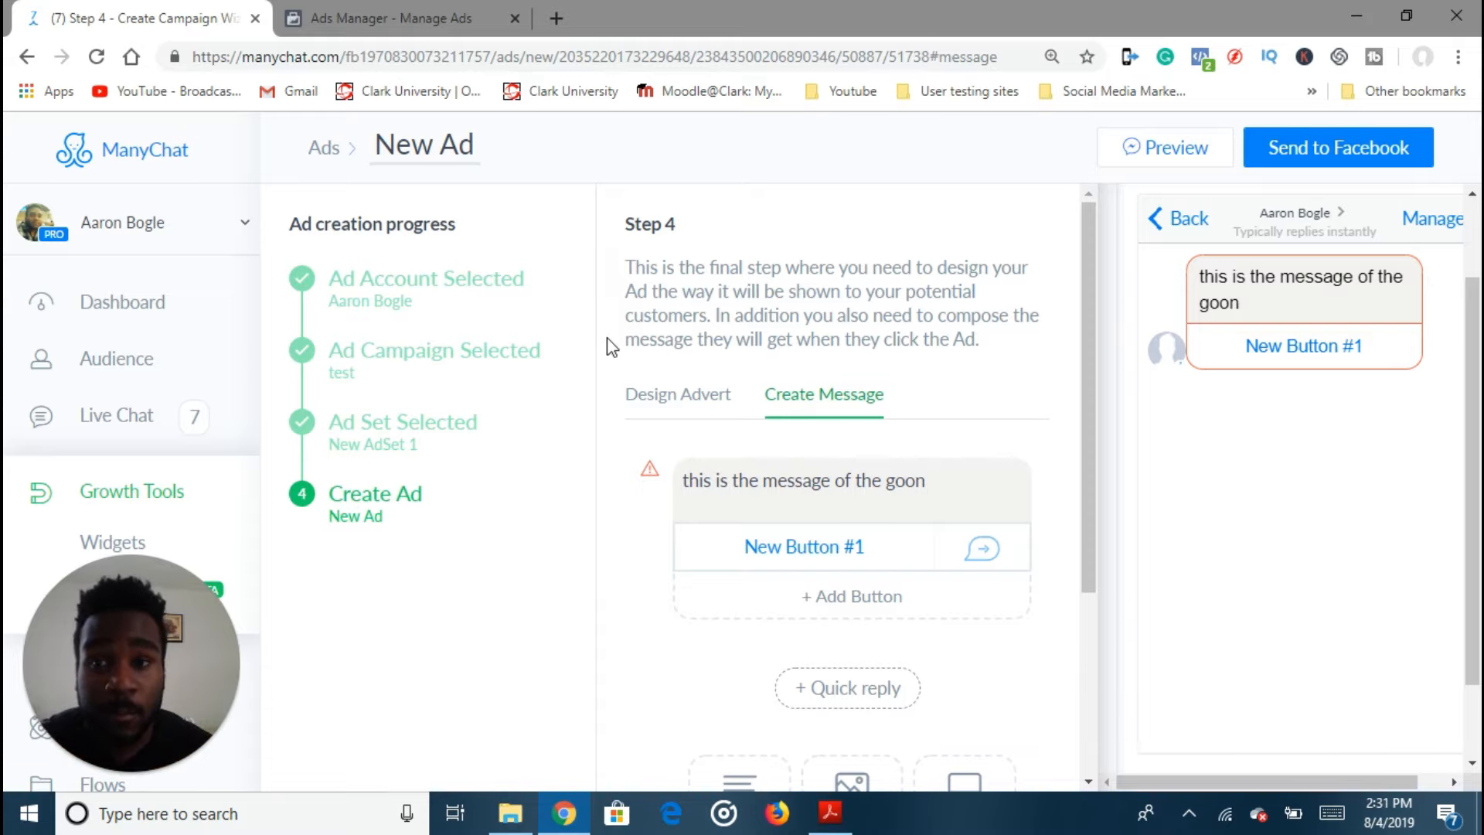
{"action": "left_click", "coordinate": [473, 18]}
{"action": "left_click", "coordinate": [68, 2]}
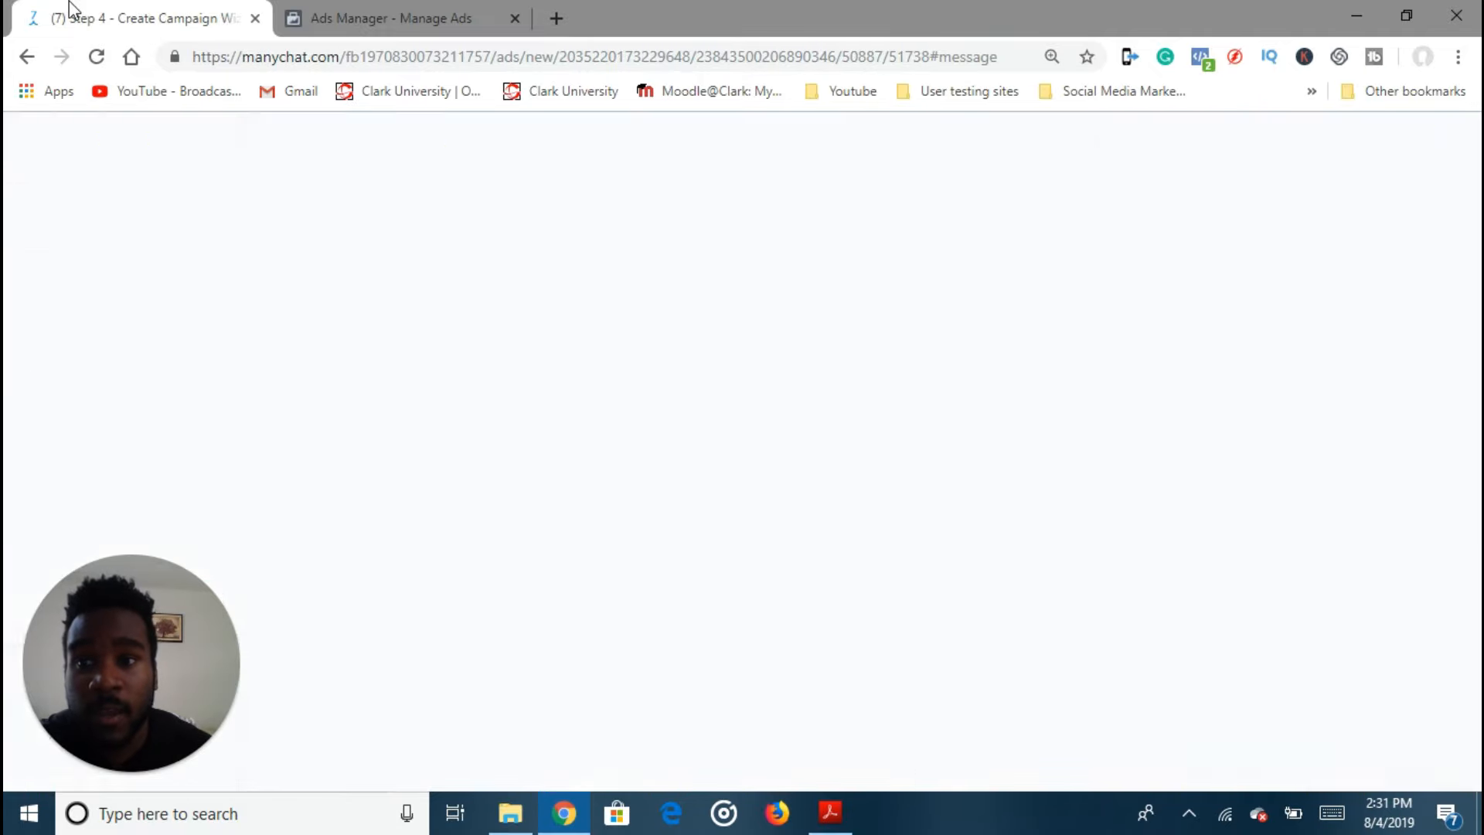